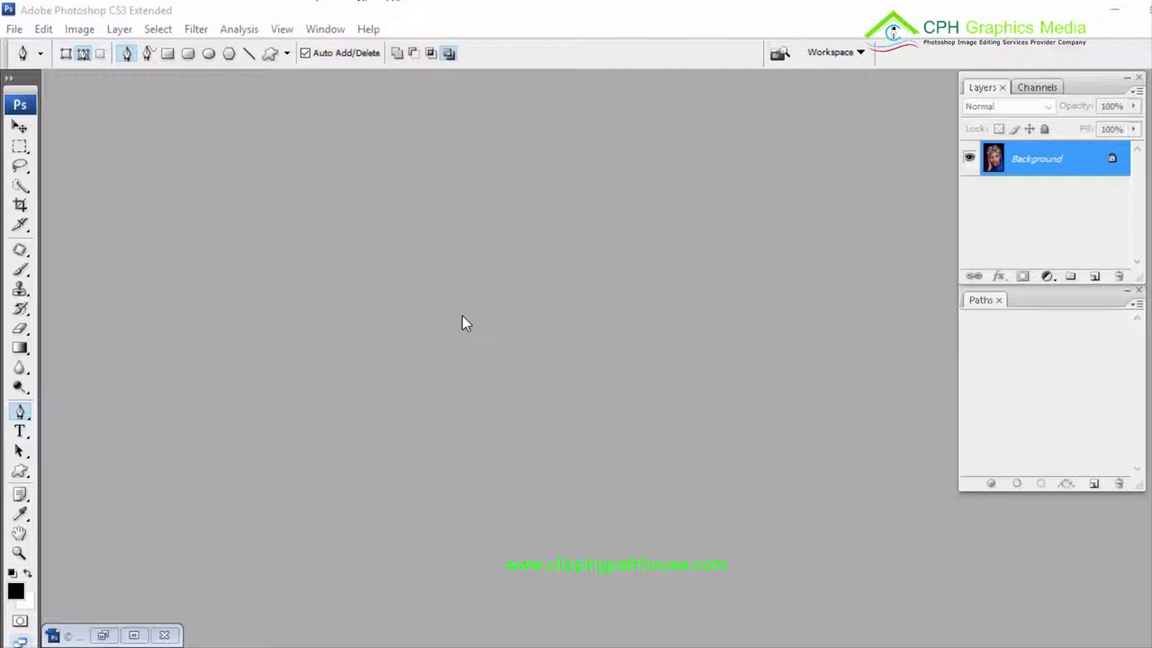
Open Retouching.jpg from the How to make folder on the desktop
left_click(15, 29)
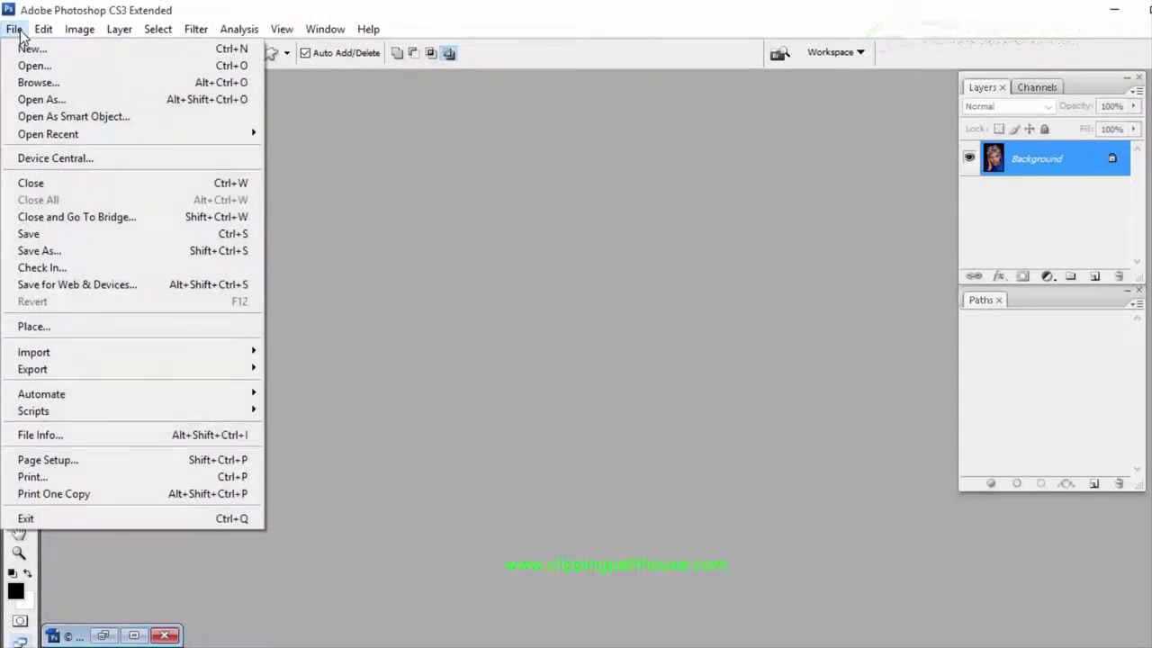
left_click(42, 72)
left_click(414, 187)
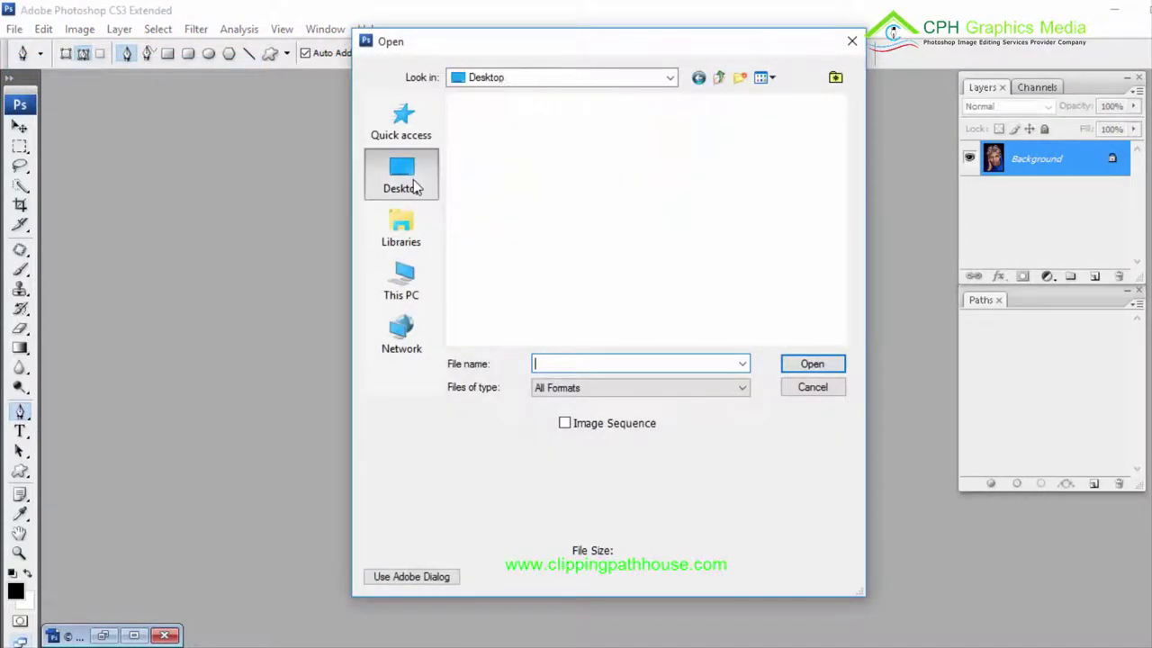
double_click(483, 293)
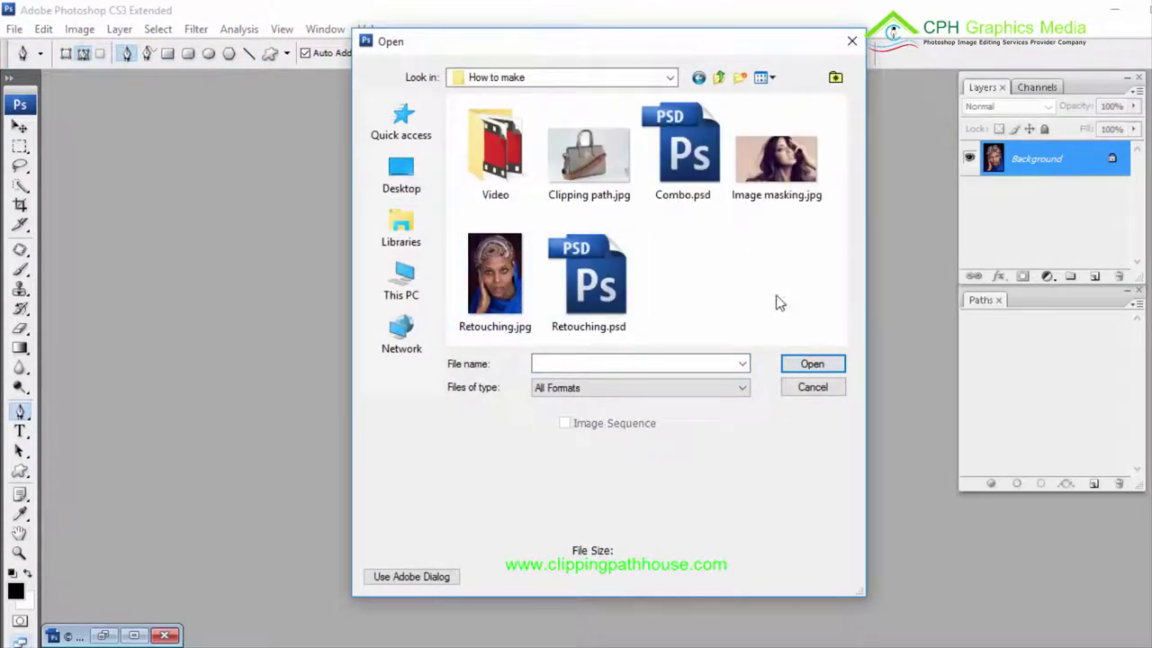
left_click(490, 297)
left_click(812, 364)
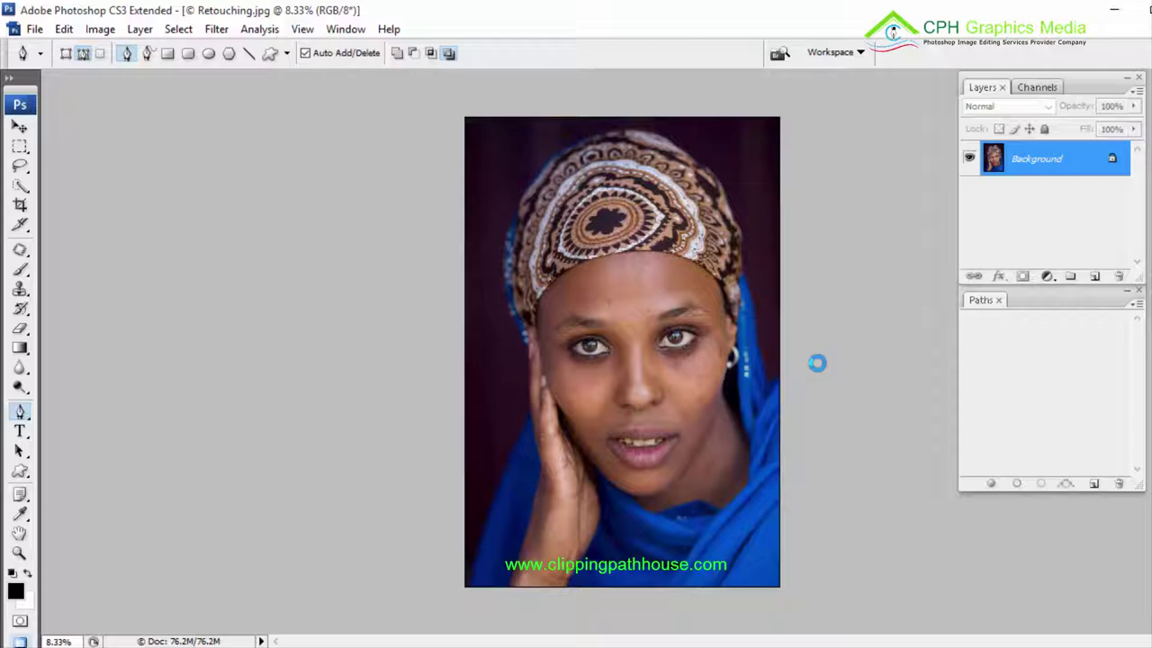
Inspect the portrait's eyes, cheeks, nose and mouth up close in full screen mode for skin blemishes
left_click_drag(536, 298, 885, 475)
left_click_drag(752, 459, 700, 383)
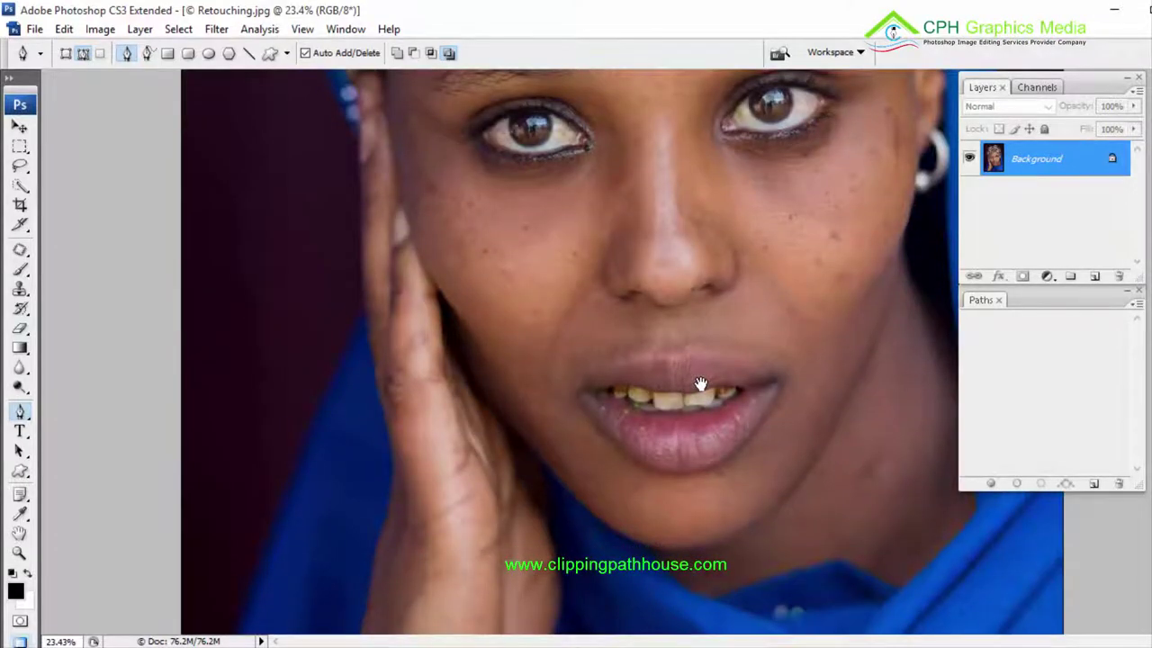
key("f")
left_click_drag(752, 180, 630, 298)
left_click_drag(138, 150, 916, 420)
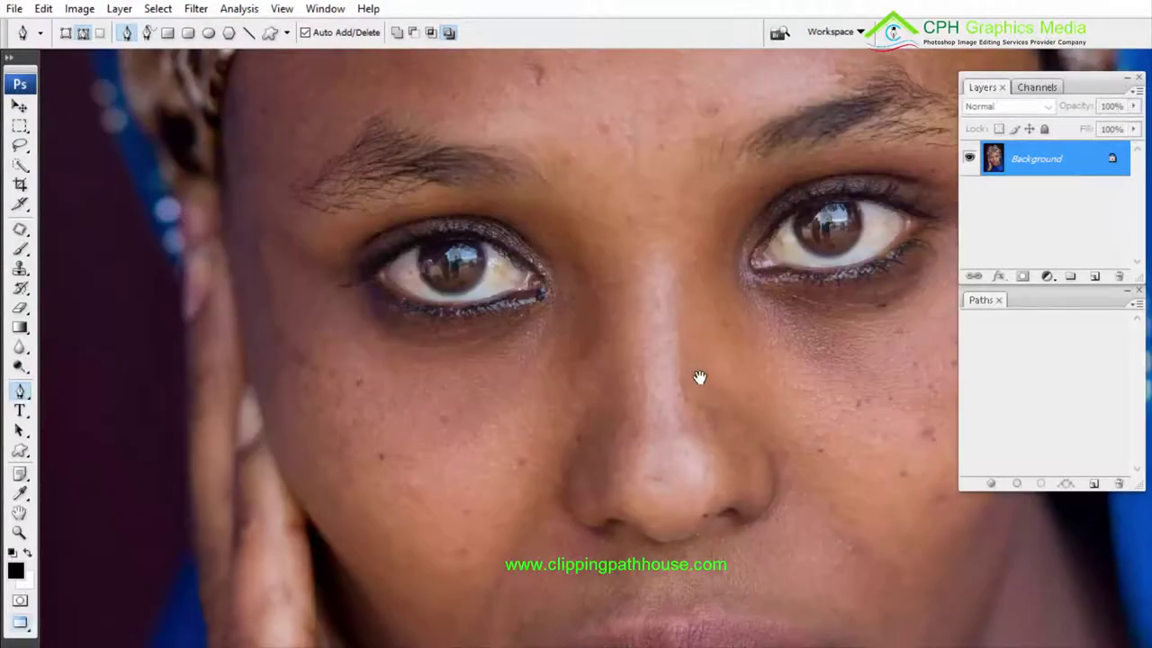
left_click_drag(700, 378, 623, 246)
left_click_drag(882, 408, 765, 558)
left_click_drag(524, 97, 670, 454)
left_click_drag(682, 620, 601, 259)
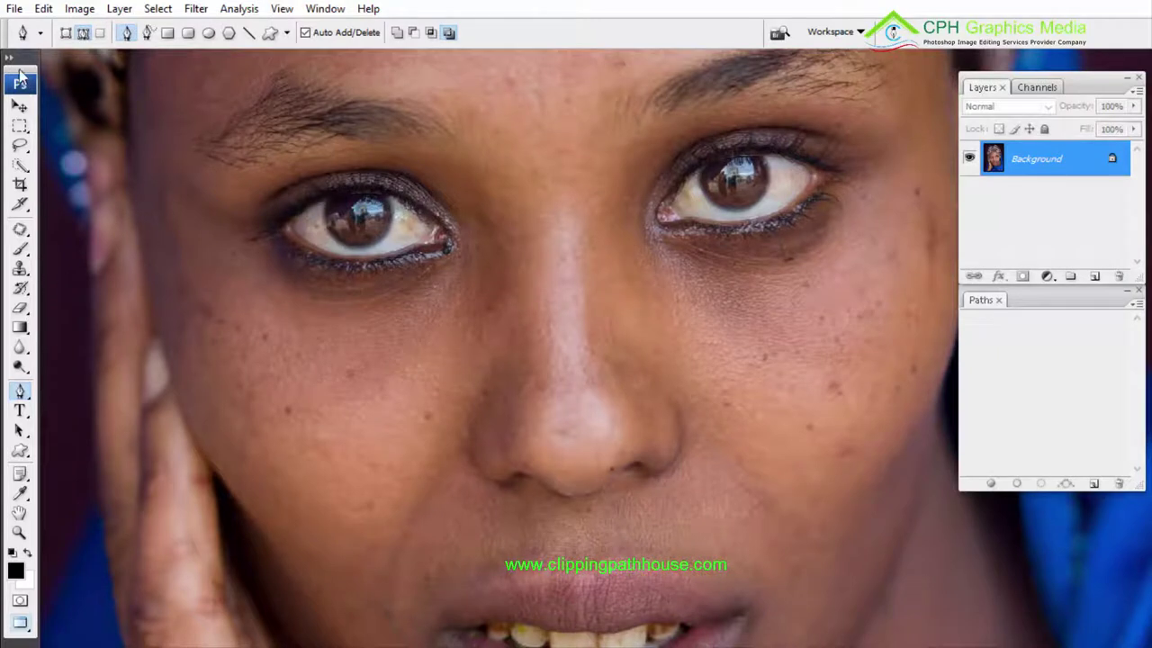
Activate the Clone Stamp tool and duplicate the Background layer
left_click_drag(15, 69, 15, 66)
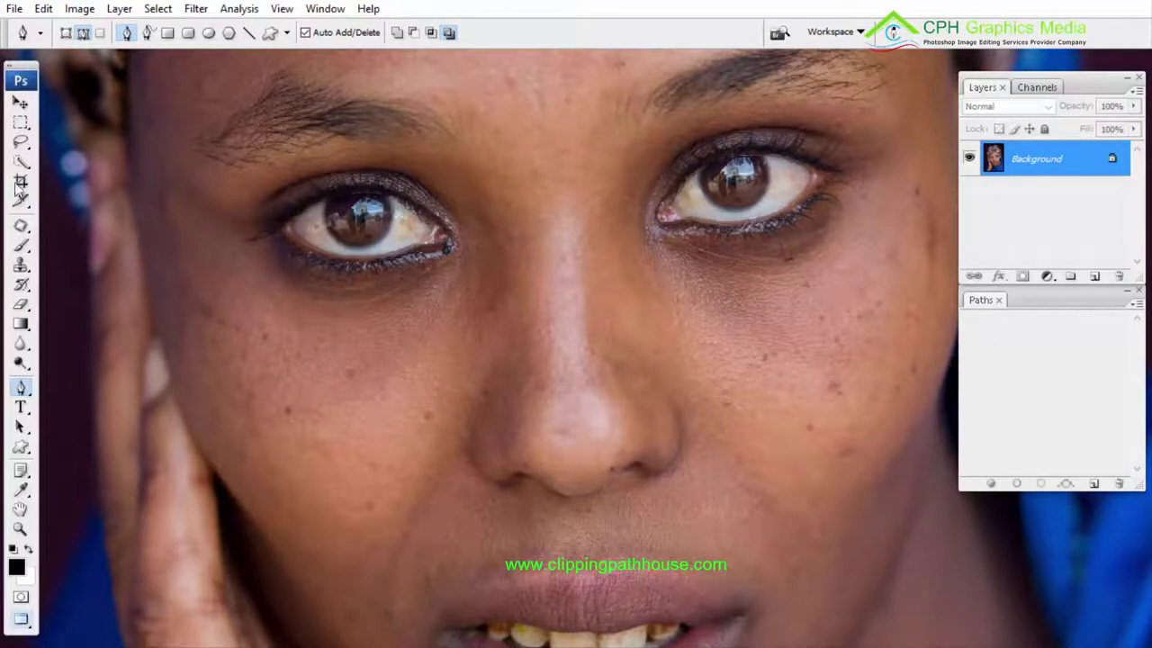
left_click(21, 264)
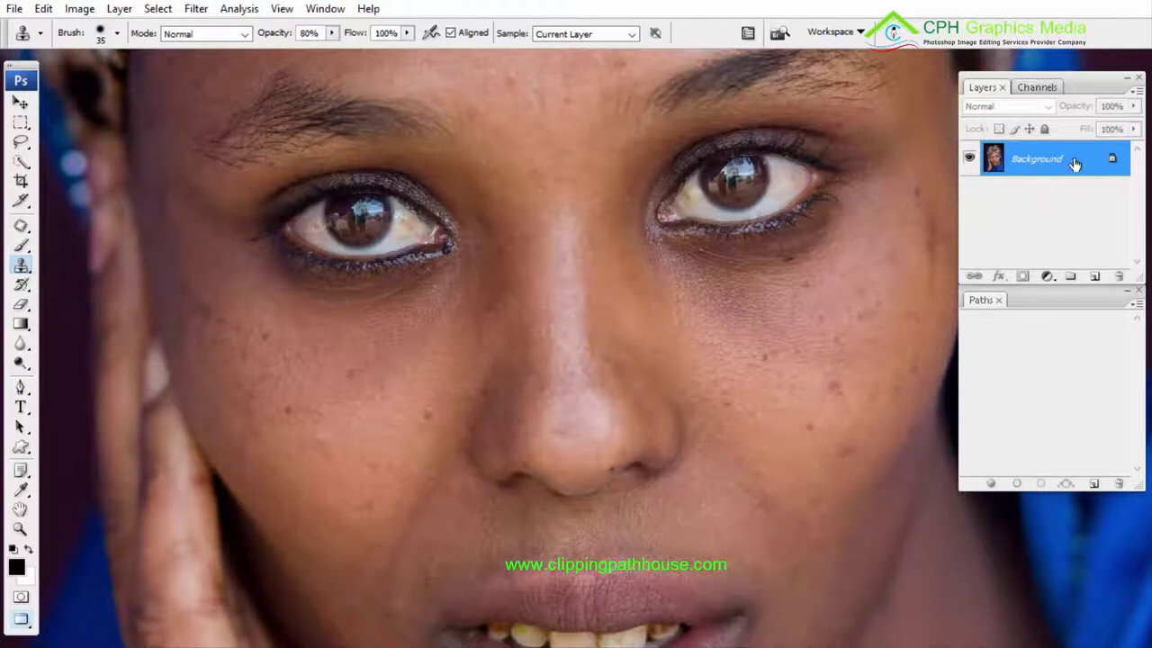
left_click_drag(1080, 165, 1094, 275)
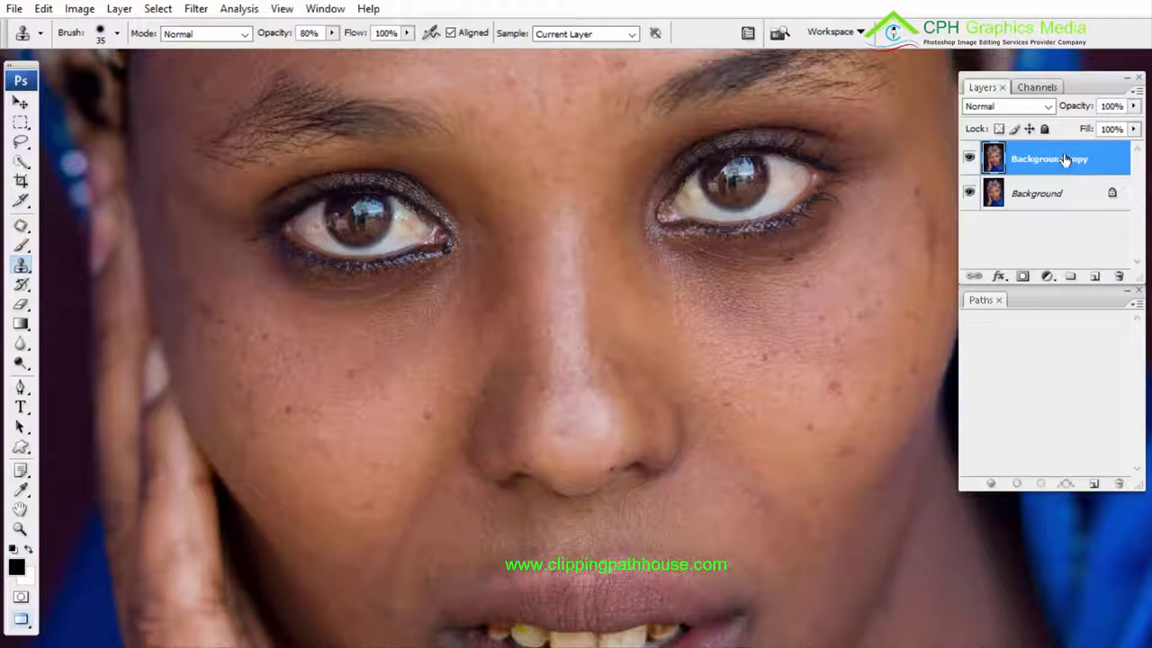
Hide and show the Background copy to compare it with the Background, and leave the copy as the active layer
left_click(970, 162)
left_click(1038, 198)
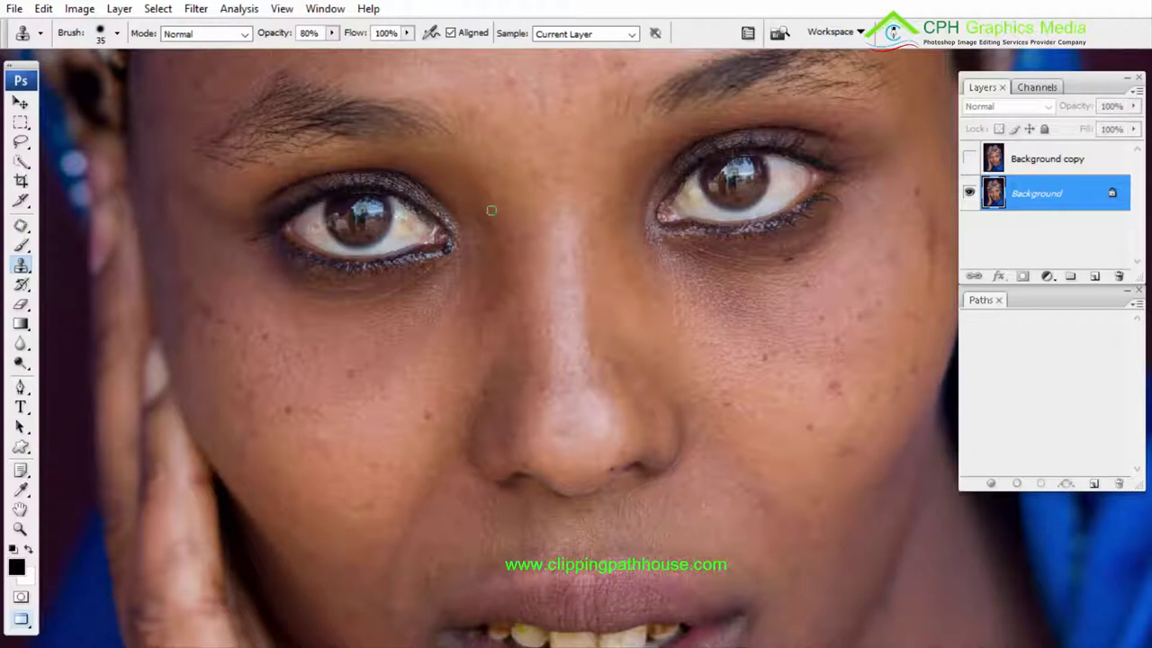
left_click(969, 158)
left_click(999, 159)
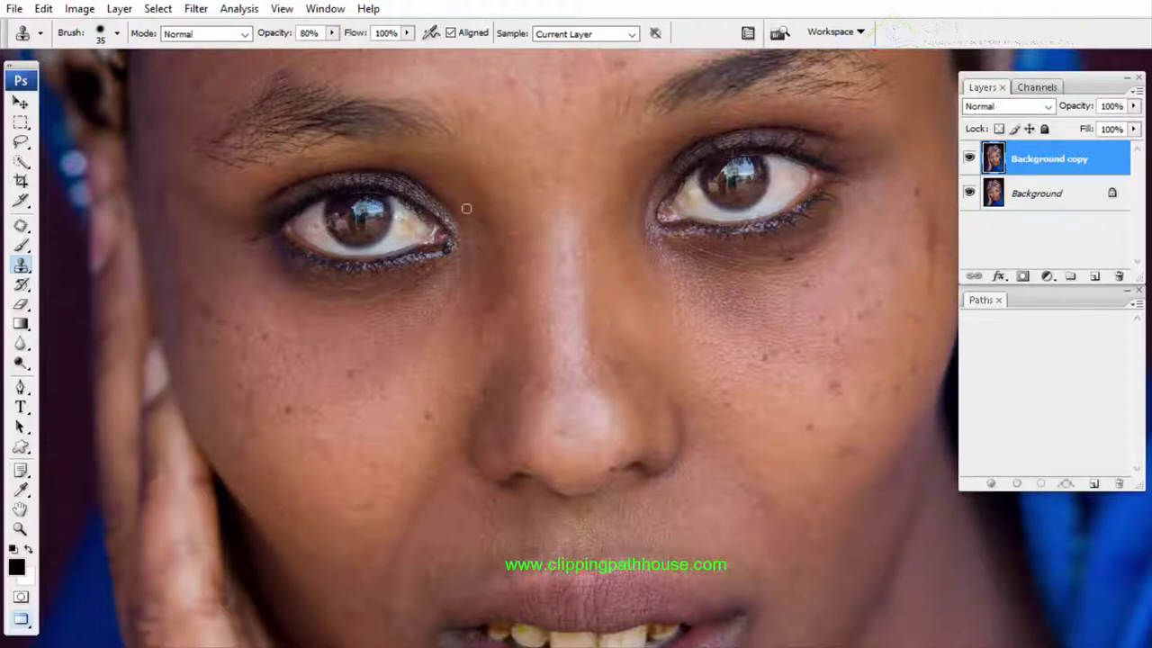
left_click(1036, 197)
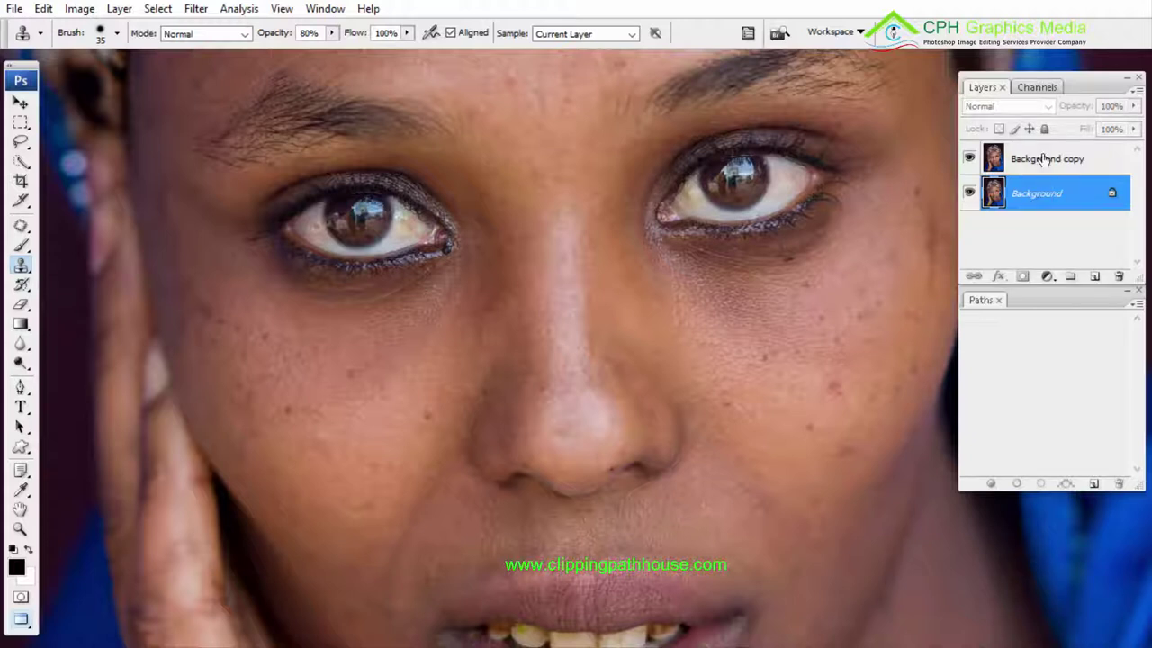
left_click(1026, 159)
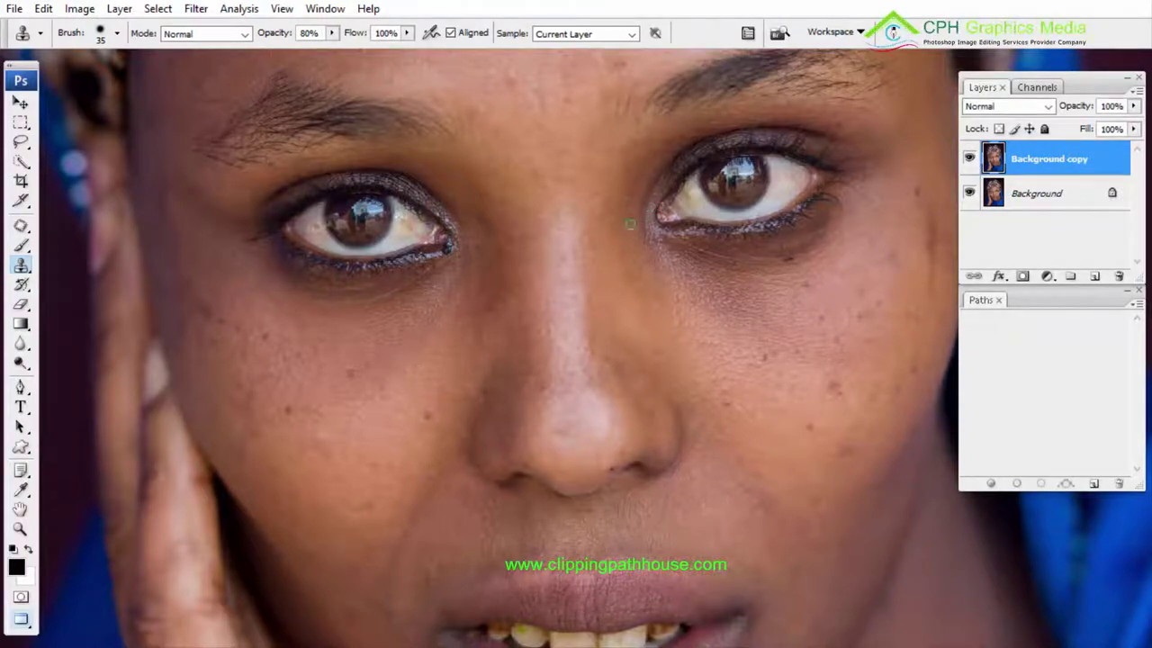
Examine the forehead, eyes, cheeks and mouth for spots to retouch, using full screen mode without the menu bar
key("f")
left_click_drag(700, 216, 697, 522)
left_click_drag(511, 360, 582, 300)
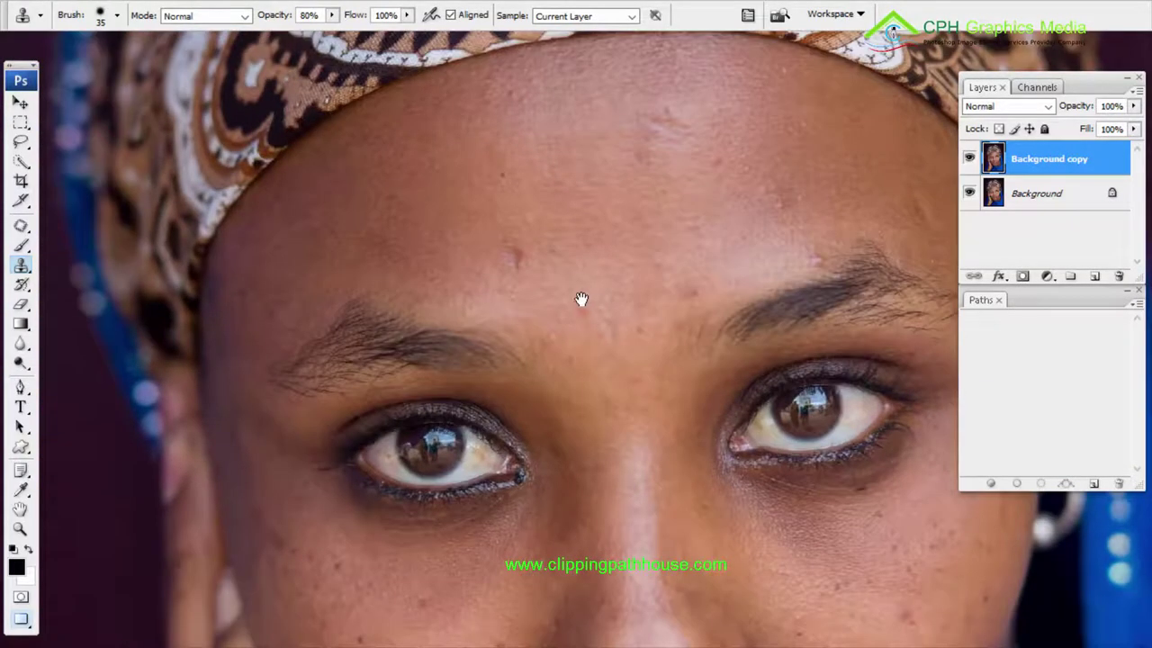
left_click_drag(622, 237, 496, 365)
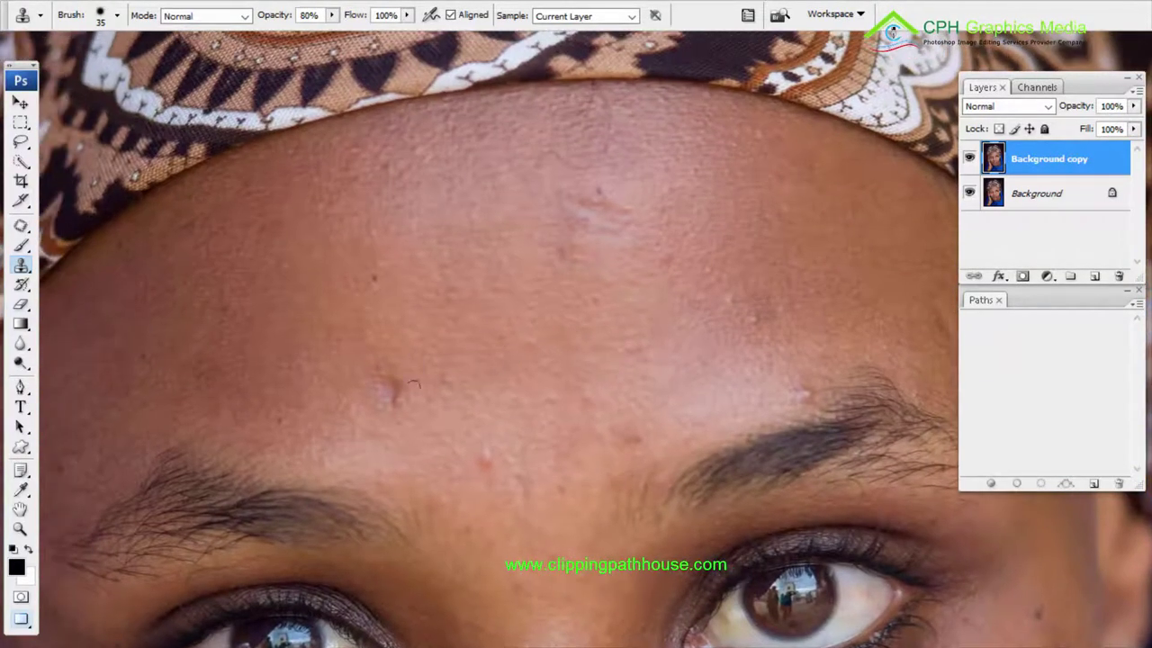
left_click_drag(736, 328, 696, 144)
left_click_drag(410, 304, 551, 1)
left_click_drag(612, 310, 378, 184)
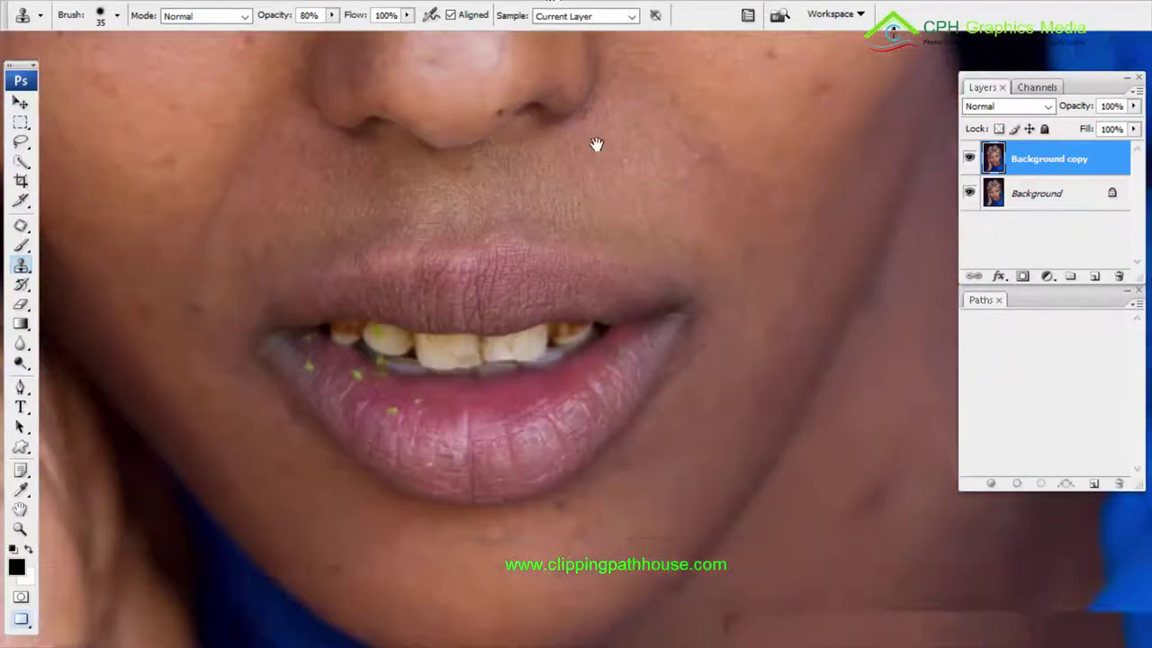
left_click_drag(621, 360, 603, 48)
left_click(610, 241, "alt")
scroll(610, 241, "up", 10)
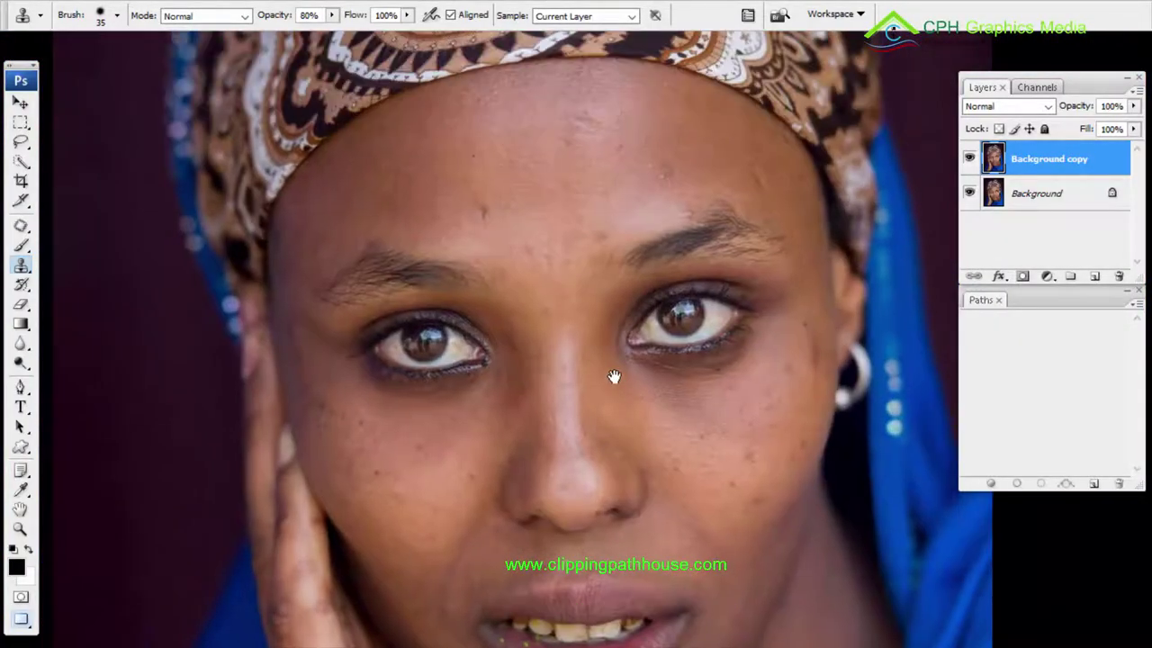
left_click_drag(612, 378, 645, 381)
Use the Patch tool to replace the dark blemish above the eyebrow on the image's left with clean forehead skin, and deselect
left_click(568, 231, "ctrl")
left_click_drag(524, 258, 522, 283)
left_click(512, 257, "ctrl")
mouse_move(21, 226)
left_mouse_down()
mouse_move(52, 229)
mouse_move(81, 268)
left_mouse_up()
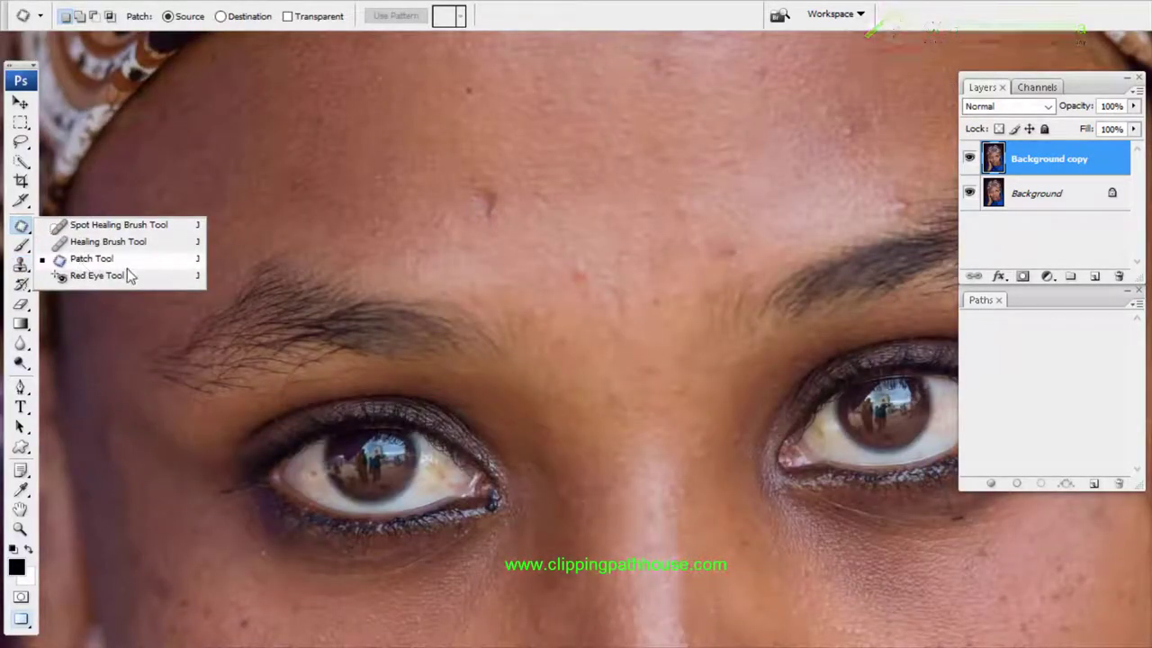
left_click(109, 255)
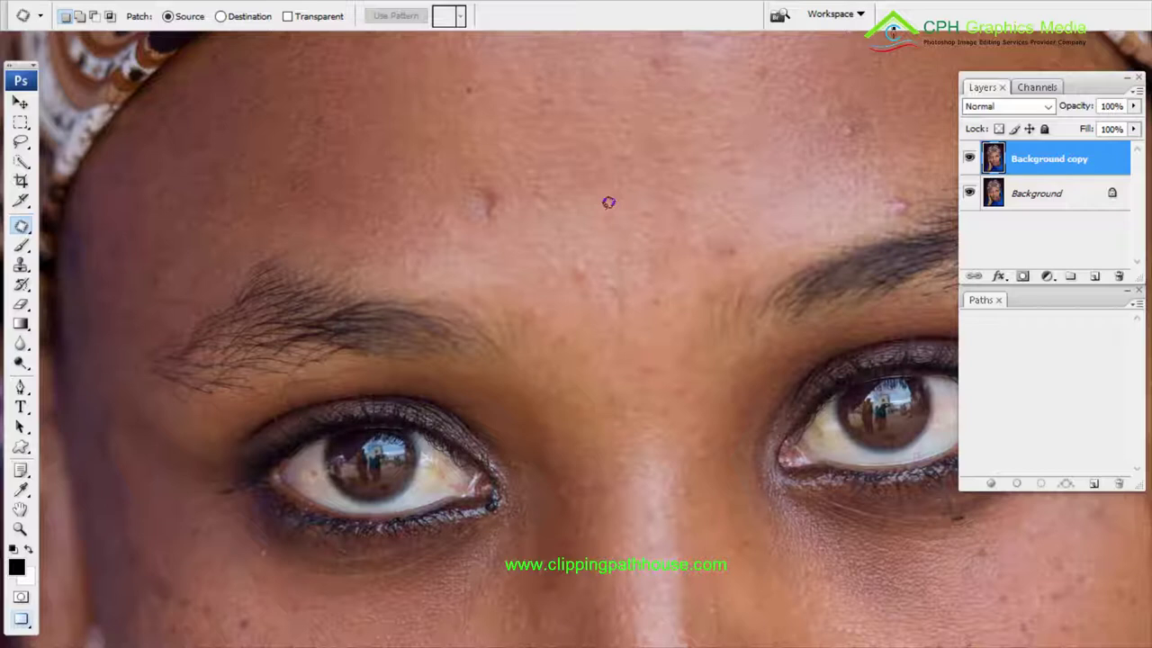
mouse_move(502, 171)
left_mouse_down()
mouse_move(476, 182)
mouse_move(469, 210)
mouse_move(488, 226)
mouse_move(510, 185)
mouse_move(478, 177)
left_mouse_up()
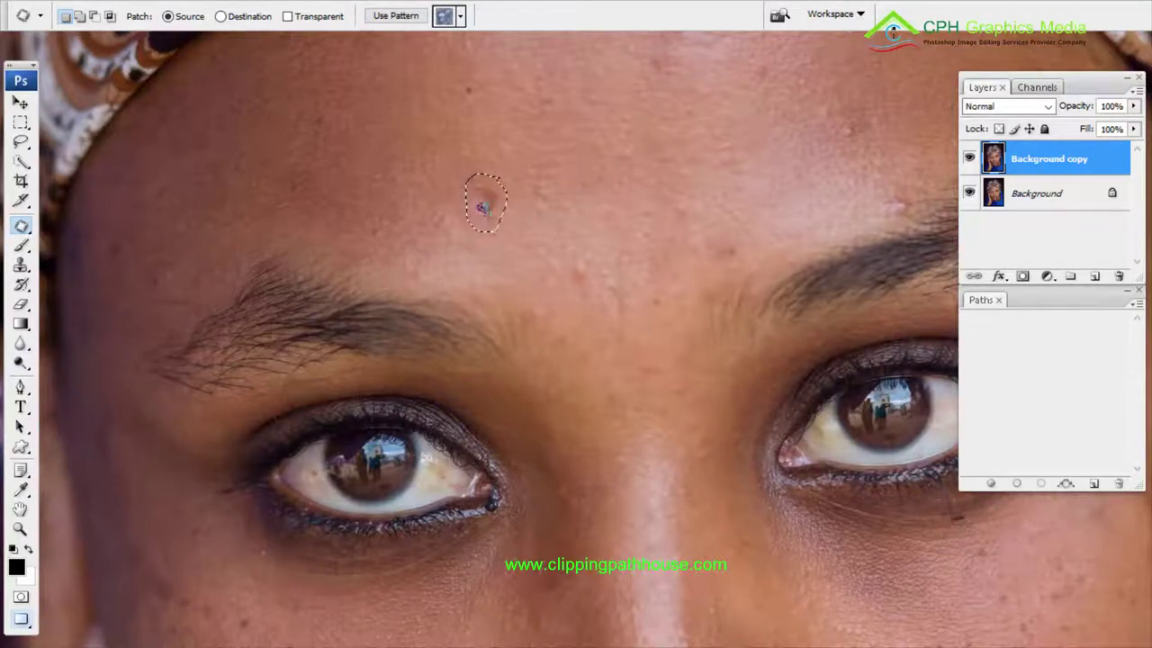
left_click_drag(471, 169, 578, 183)
key("ctrl+d")
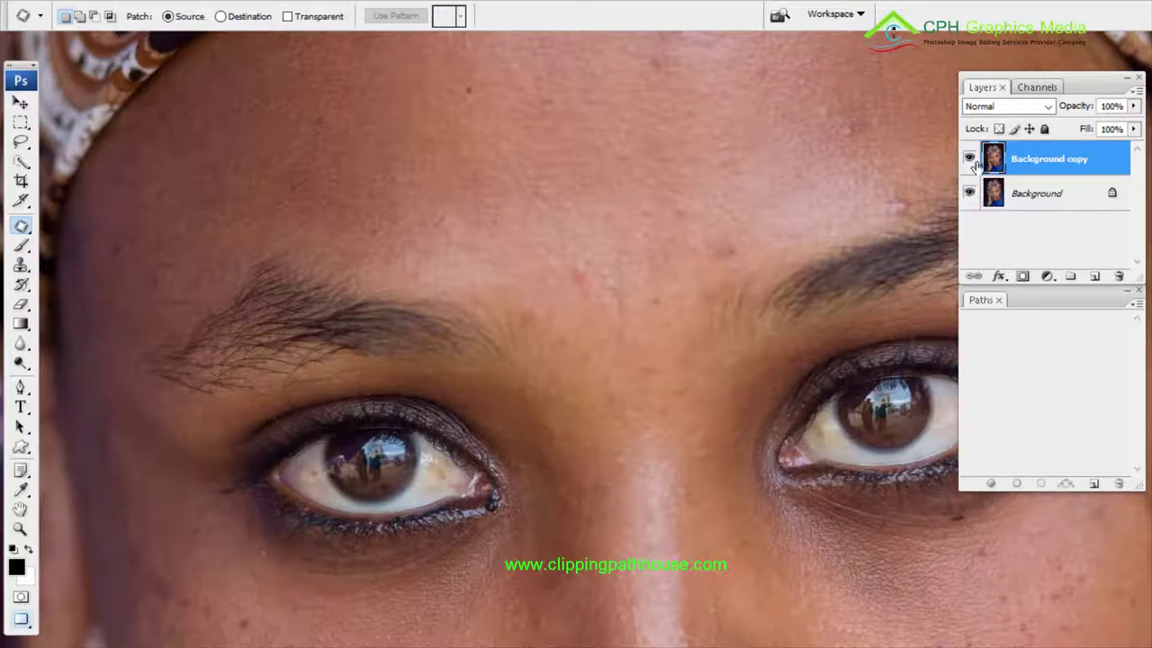
Compare the forehead before and after patching by toggling the Background copy's visibility
left_click(970, 161)
left_click(970, 161)
left_click(970, 161)
left_click(970, 162)
Patch the red spot between the eyebrows and the blemish above the eyebrow on the image's right
mouse_move(582, 242)
left_mouse_down()
mouse_move(587, 274)
mouse_move(599, 239)
left_mouse_up()
key("ctrl+d")
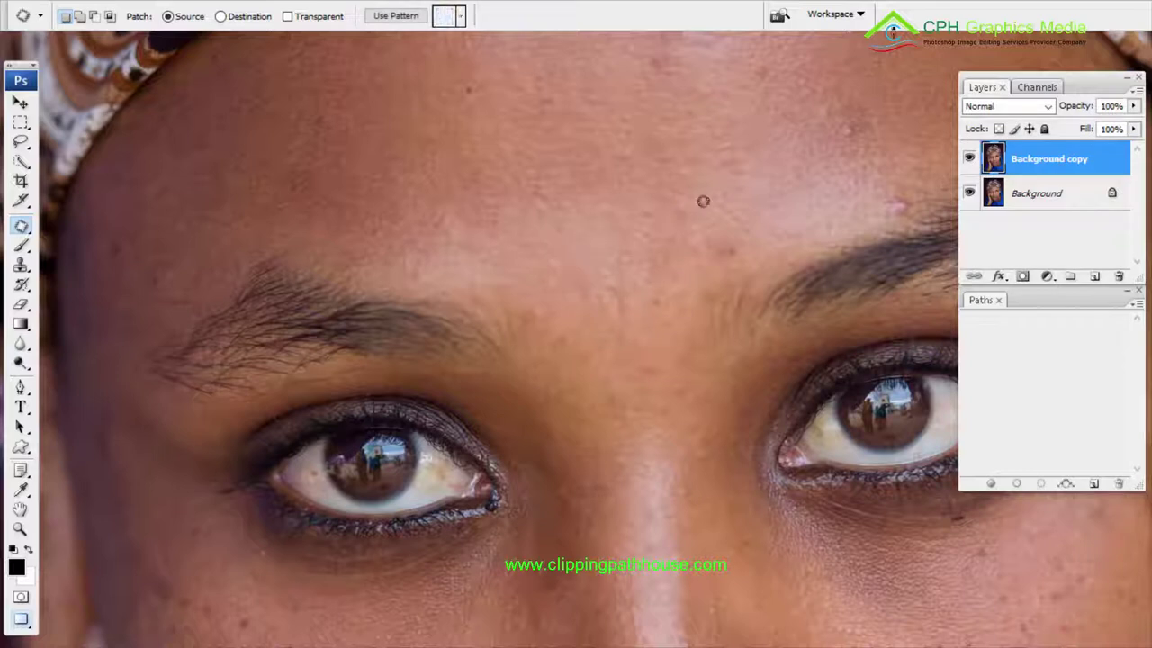
left_click_drag(790, 164, 727, 332)
mouse_move(748, 260)
left_mouse_down()
mouse_move(756, 288)
mouse_move(747, 267)
mouse_move(782, 234)
left_mouse_up()
key("ctrl+d")
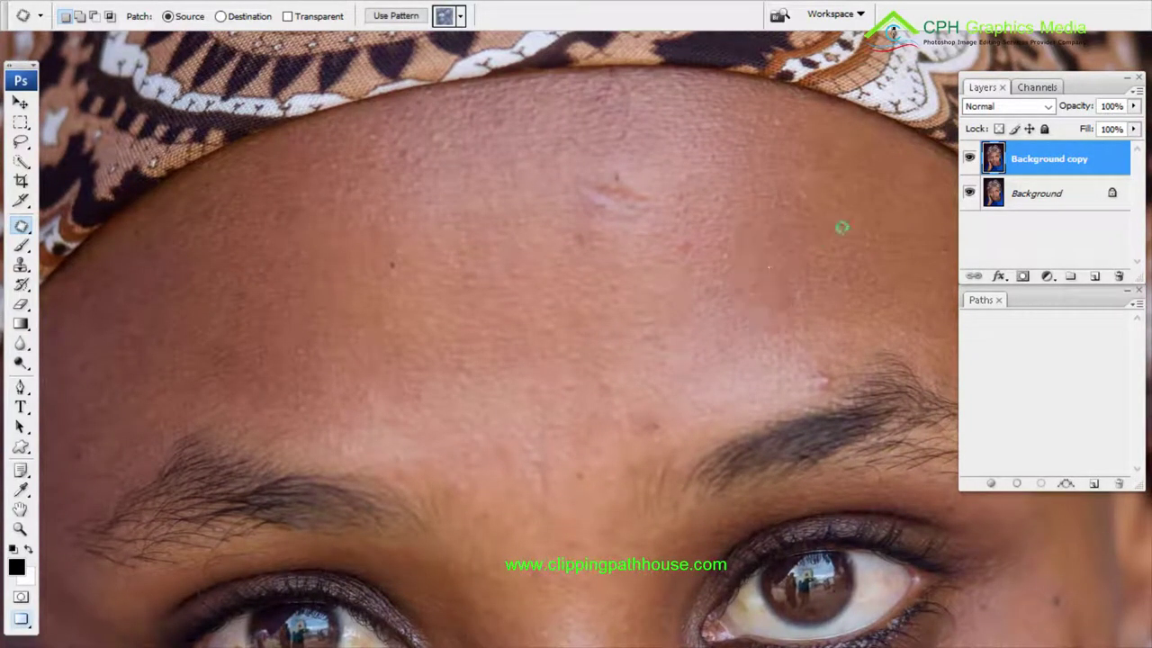
Patch the scar at the forehead's upper centre with skin from below it, and the small dark mole on the forehead's left side
mouse_move(586, 165)
left_mouse_down()
mouse_move(570, 163)
mouse_move(602, 245)
mouse_move(583, 166)
left_mouse_up()
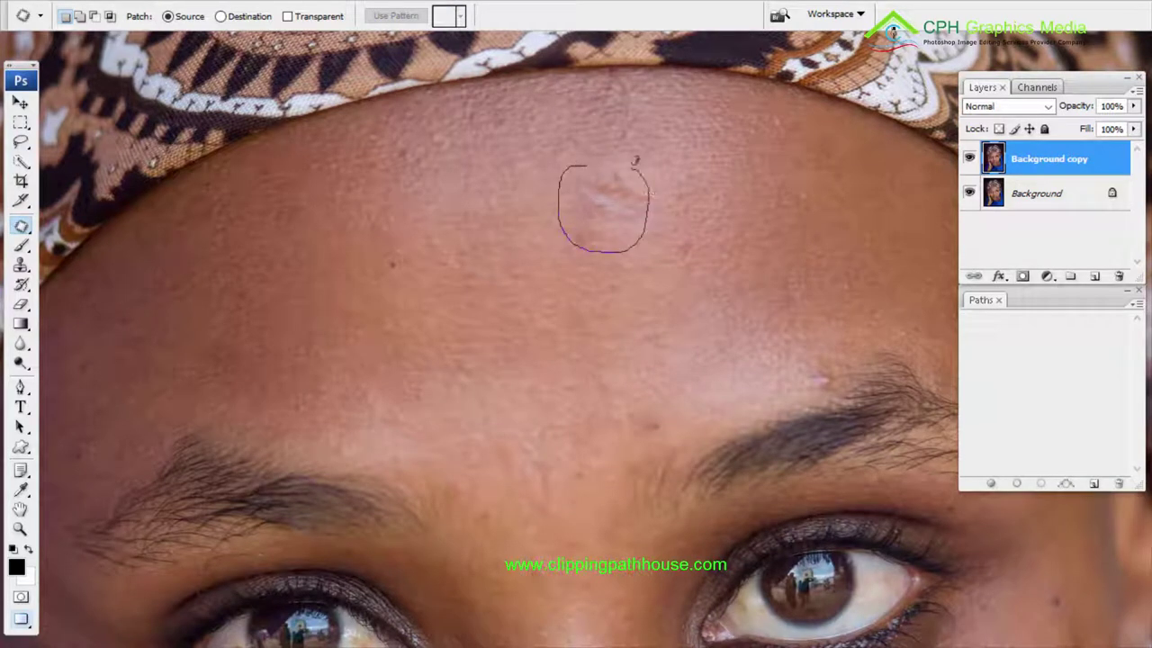
left_click_drag(594, 226, 585, 296)
key("ctrl+d")
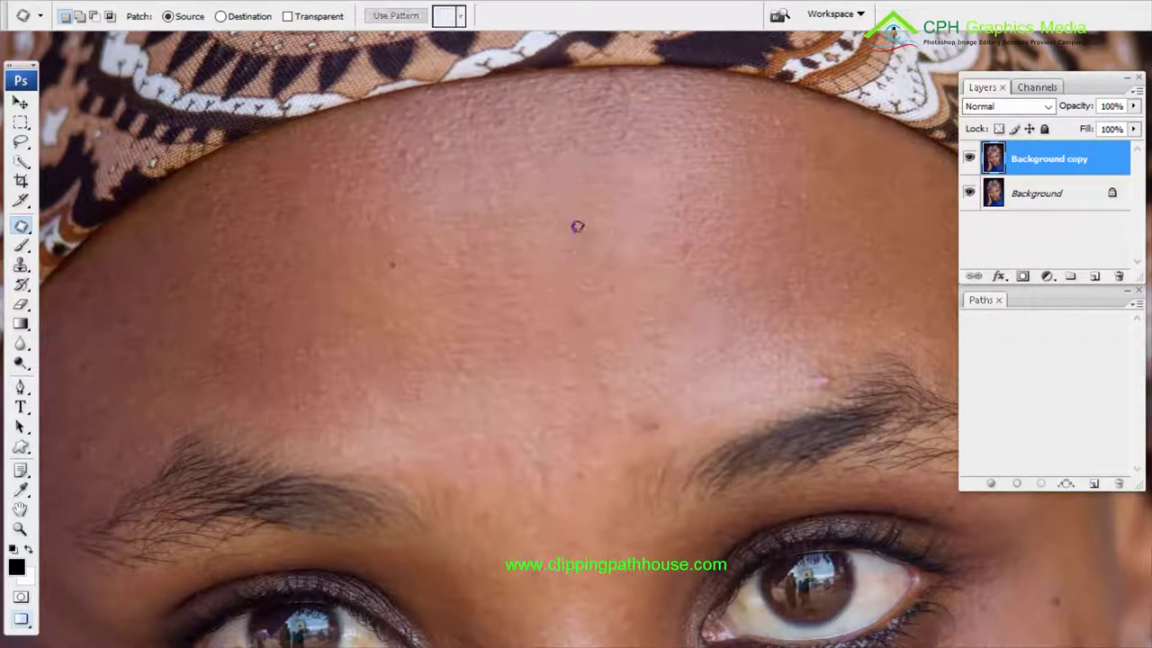
left_click_drag(383, 260, 435, 244)
key("ctrl+d")
Patch the uneven skin on the forehead well above the eyebrow on the image's left
left_click_drag(310, 324, 537, 236)
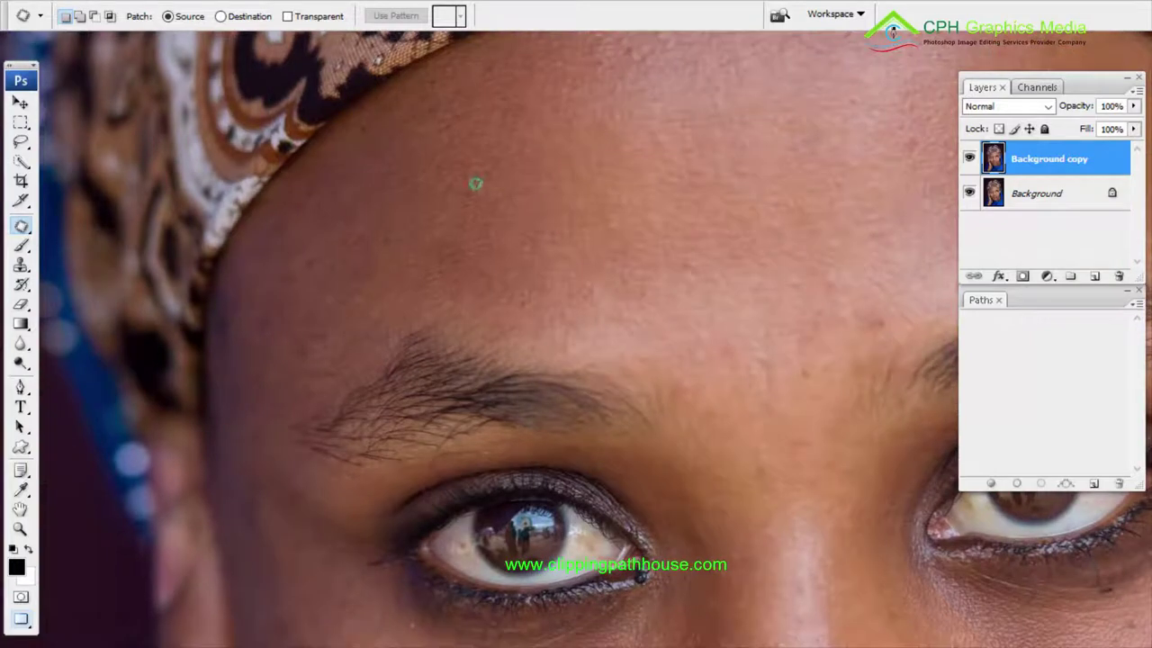
left_click_drag(462, 190, 465, 193)
left_click_drag(465, 193, 463, 160)
key("ctrl+d")
Patch the spots near the inner end of the image's right eyebrow and the pink blemish just above that eyebrow
left_click_drag(865, 294, 687, 252)
mouse_move(676, 263)
left_mouse_down()
mouse_move(705, 230)
mouse_move(656, 228)
left_mouse_up()
key("ctrl+d")
mouse_move(652, 228)
left_mouse_down()
mouse_move(681, 233)
mouse_move(685, 223)
left_mouse_up()
key("ctrl+d")
mouse_move(798, 213)
left_mouse_down()
mouse_move(669, 204)
mouse_move(727, 222)
mouse_move(731, 194)
mouse_move(735, 252)
mouse_move(749, 201)
mouse_move(738, 203)
left_mouse_up()
key("ctrl+d")
Patch the remaining blemish on the forehead's right side and deselect
scroll(783, 202, "right", 2)
scroll(783, 202, "up", 1)
left_click_drag(746, 231, 710, 219)
key("ctrl+d")
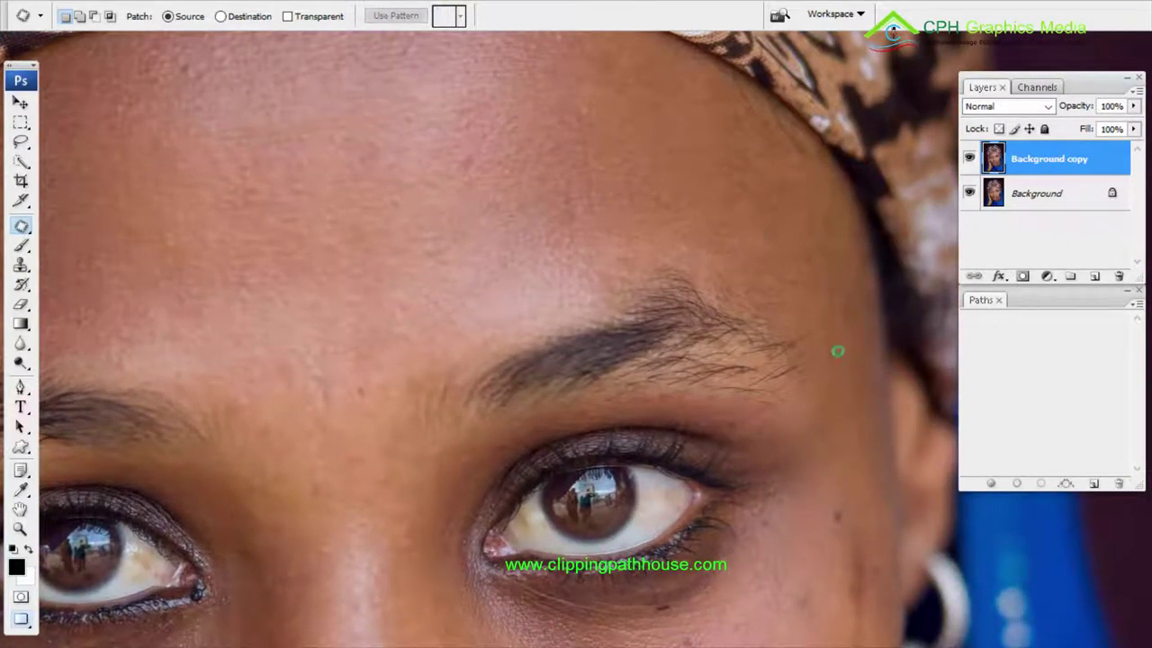
Patch the skin spots on the temple and beside the eye on the image's right
scroll(836, 351, "down", 3)
mouse_move(804, 301)
left_mouse_down()
mouse_move(792, 311)
mouse_move(815, 281)
left_mouse_up()
key("ctrl+d")
mouse_move(830, 327)
left_mouse_down()
mouse_move(817, 260)
mouse_move(797, 251)
mouse_move(799, 349)
mouse_move(828, 342)
mouse_move(822, 249)
mouse_move(810, 249)
mouse_move(779, 371)
left_mouse_up()
key("ctrl+d")
Patch the moles on the cheek on the image's right, from its outer part to beside the nostril
scroll(772, 296, "down", 3)
left_click_drag(800, 300, 818, 249)
key("ctrl+d")
left_click_drag(614, 254, 608, 269)
mouse_move(606, 287)
left_mouse_down()
mouse_move(648, 336)
mouse_move(713, 311)
mouse_move(687, 317)
mouse_move(667, 372)
left_mouse_up()
key("ctrl+d")
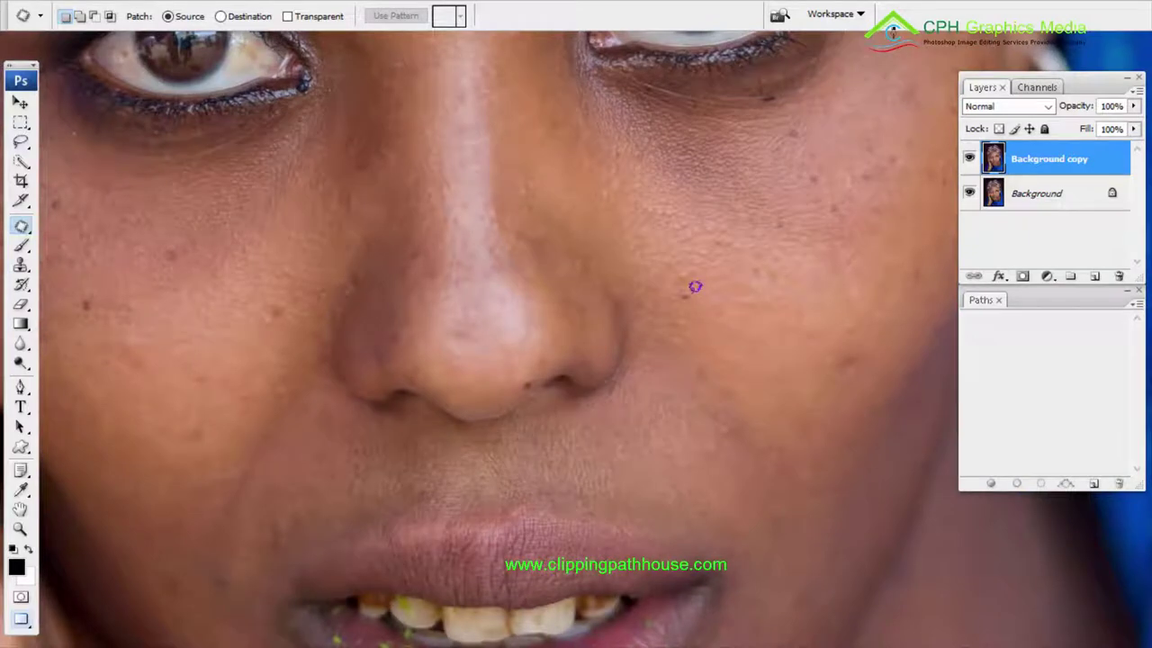
left_click_drag(694, 283, 693, 295)
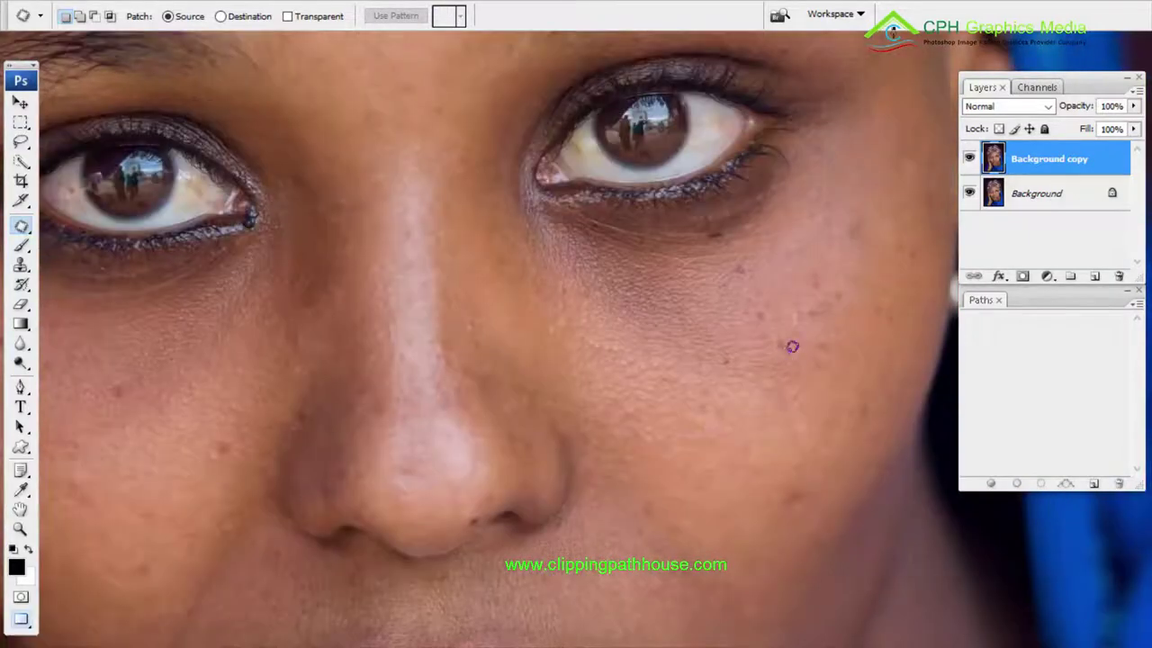
Patch the small dark spots on the upper cheek below the image's right eye
mouse_move(789, 342)
left_mouse_down()
mouse_move(771, 342)
mouse_move(765, 386)
mouse_move(733, 353)
left_mouse_up()
key("ctrl+d")
left_click_drag(728, 358, 743, 368)
key("ctrl+d")
Patch the dark mole in the middle of the cheek on the image's left with clean skin below it
left_click_drag(738, 252, 771, 252)
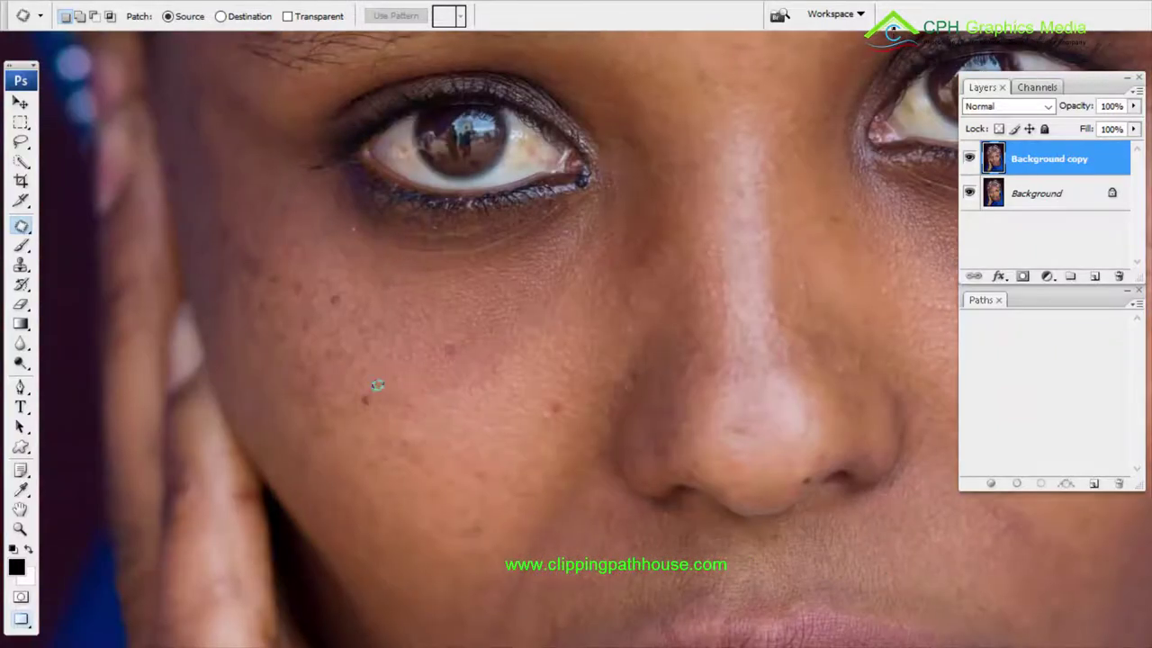
mouse_move(376, 386)
left_mouse_down()
mouse_move(371, 404)
mouse_move(370, 392)
left_mouse_up()
left_click_drag(365, 403, 391, 439)
key("ctrl+d")
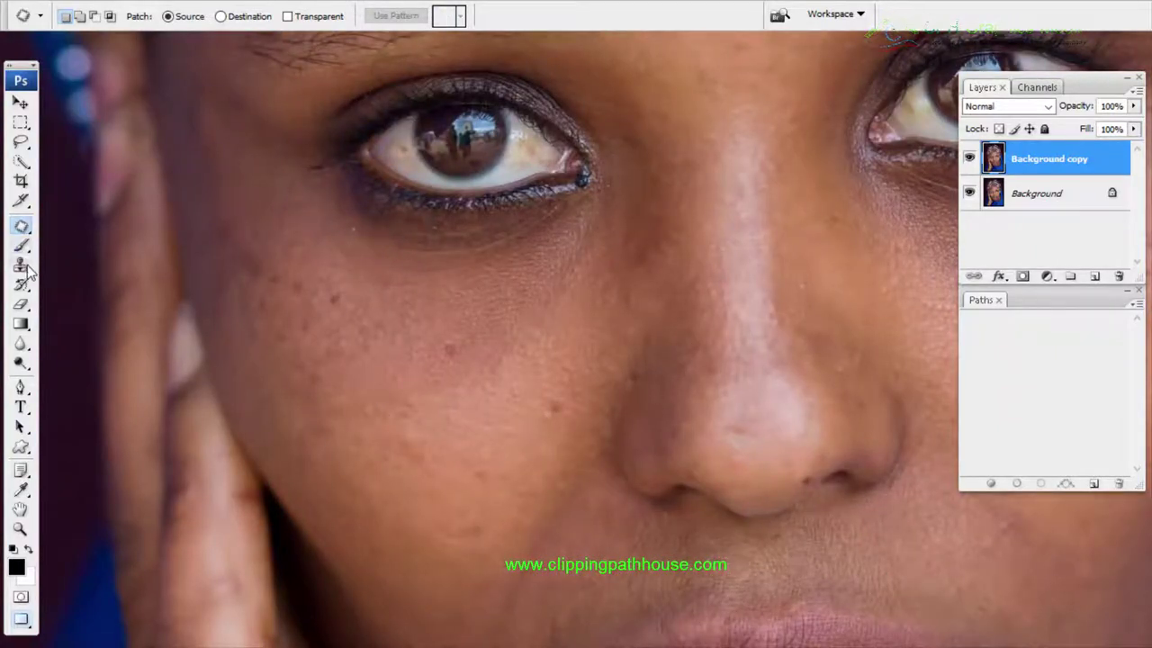
Clone clean skin over the moles on the inner cheek on the image's left with the Clone Stamp tool
left_click(21, 265)
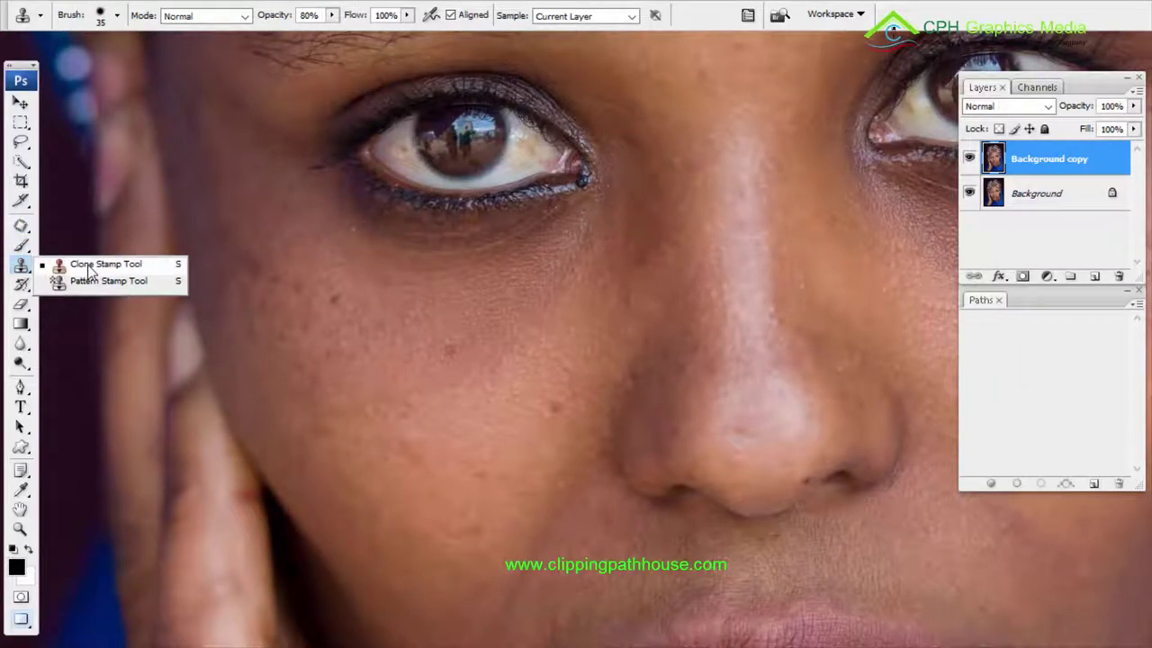
left_click(90, 269)
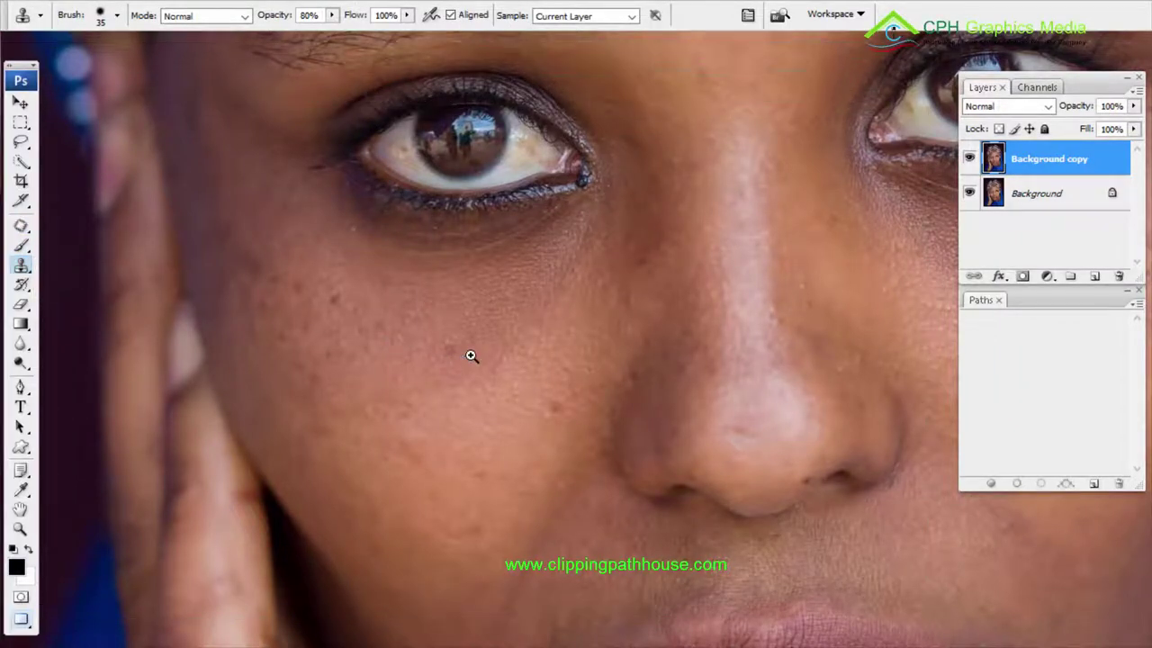
left_click(470, 356, "ctrl")
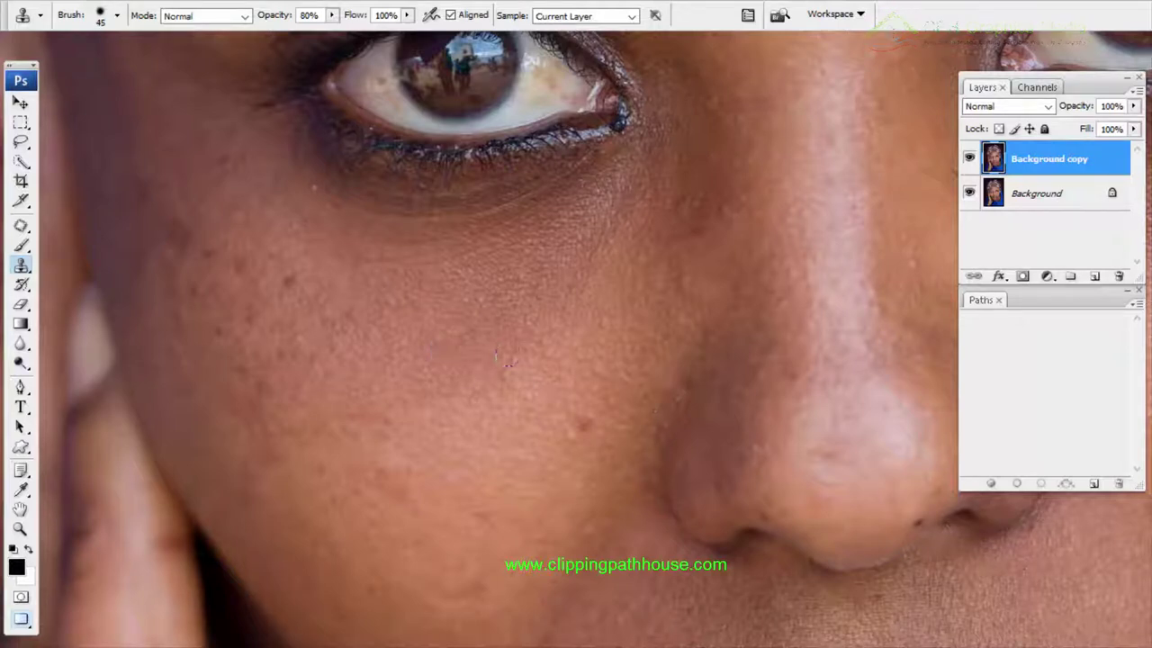
left_click(601, 430, "ctrl")
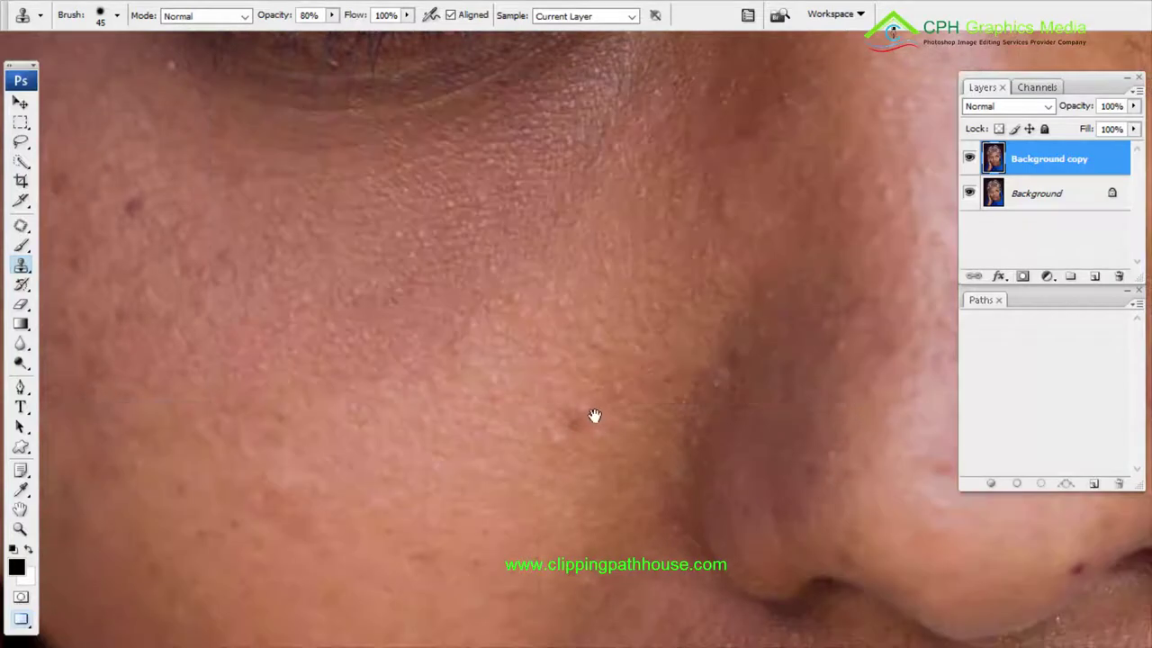
left_click_drag(562, 453, 567, 384)
left_click(536, 386, "alt")
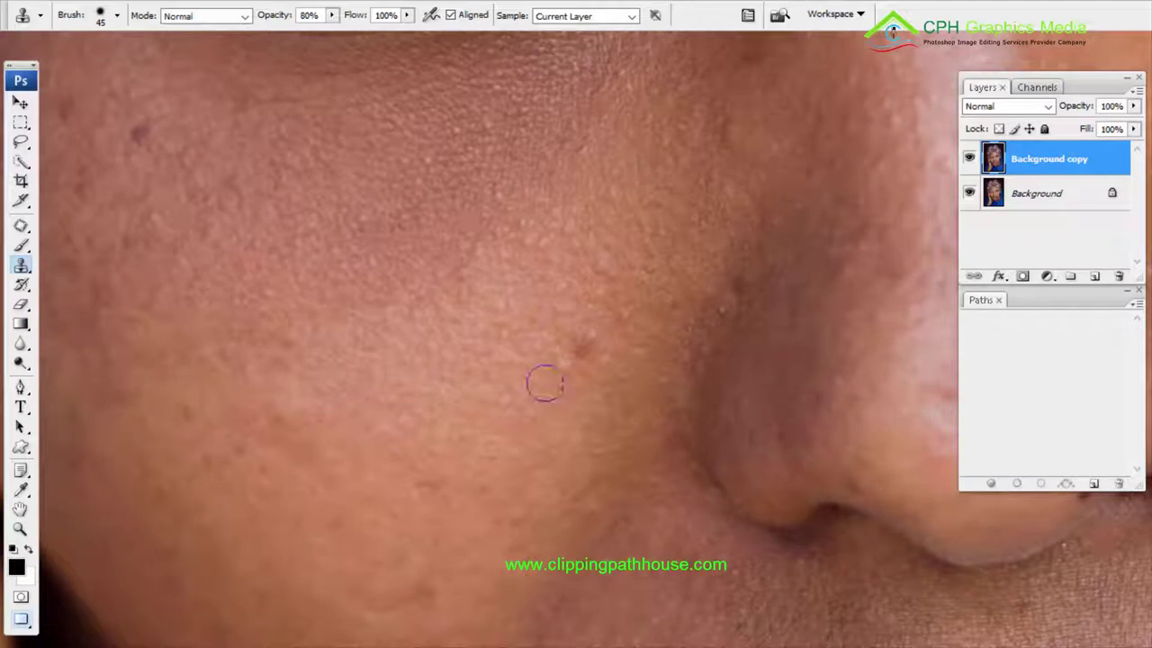
left_click(579, 351)
Clone clean skin over the small lower-cheek spots and the dark outer-cheek spot on the image's left
left_click_drag(522, 441, 534, 411)
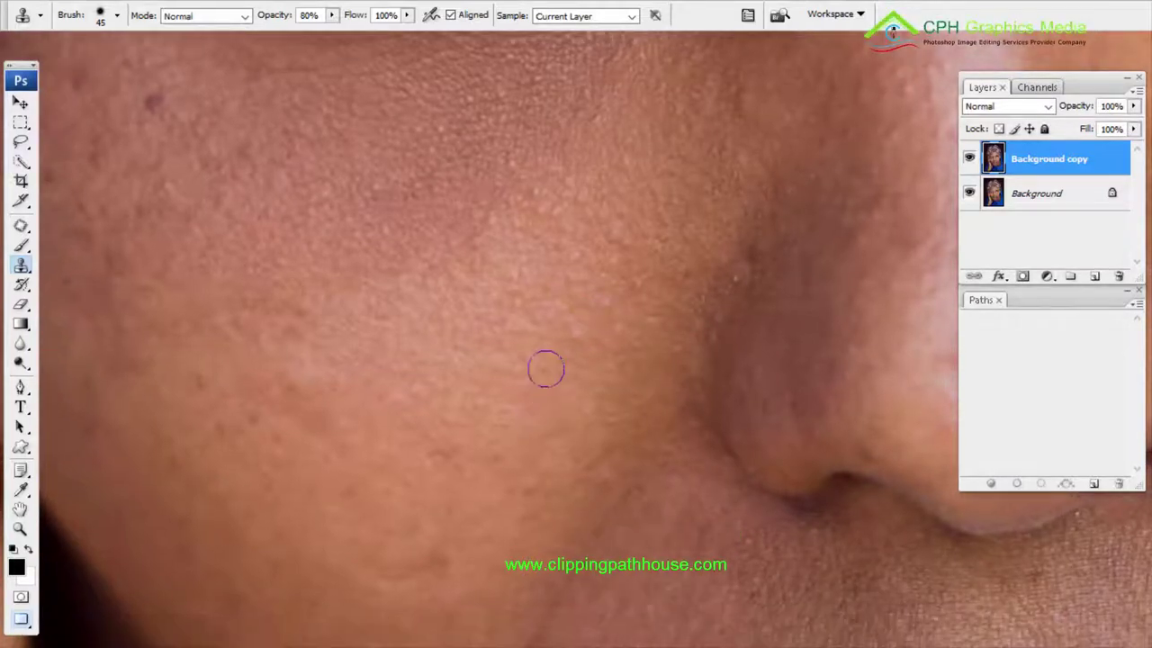
left_click_drag(542, 308, 486, 454)
left_click(486, 453, "alt")
mouse_move(583, 471)
left_mouse_down()
mouse_move(627, 427)
mouse_move(946, 481)
left_mouse_up()
left_click(580, 366, "alt")
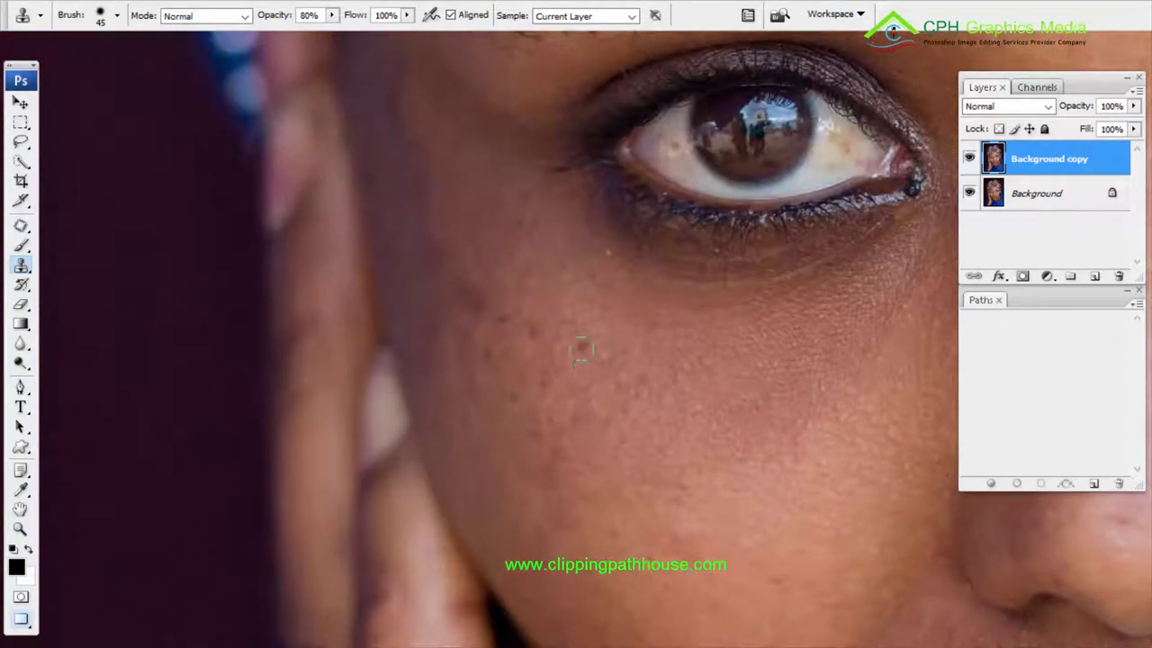
Clone out the remaining dark outer-cheek spots at 100% opacity, then set the Clone Stamp opacity to 78%
left_click(331, 20)
left_click_drag(334, 36, 358, 45)
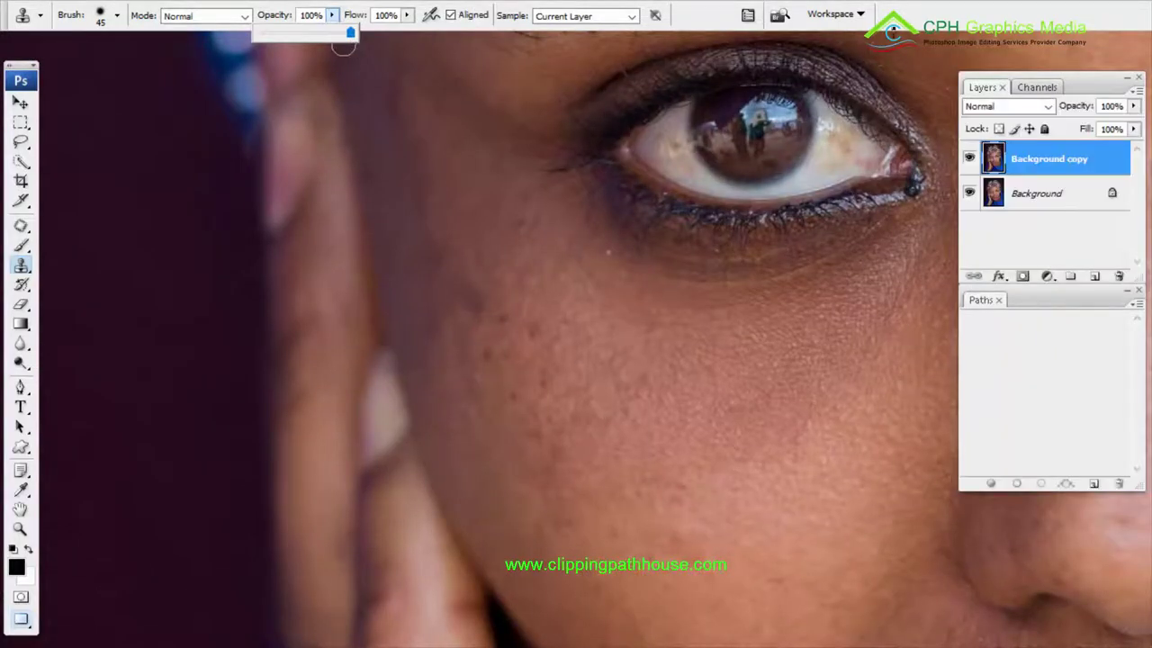
left_click(501, 339, "alt")
left_click(502, 321)
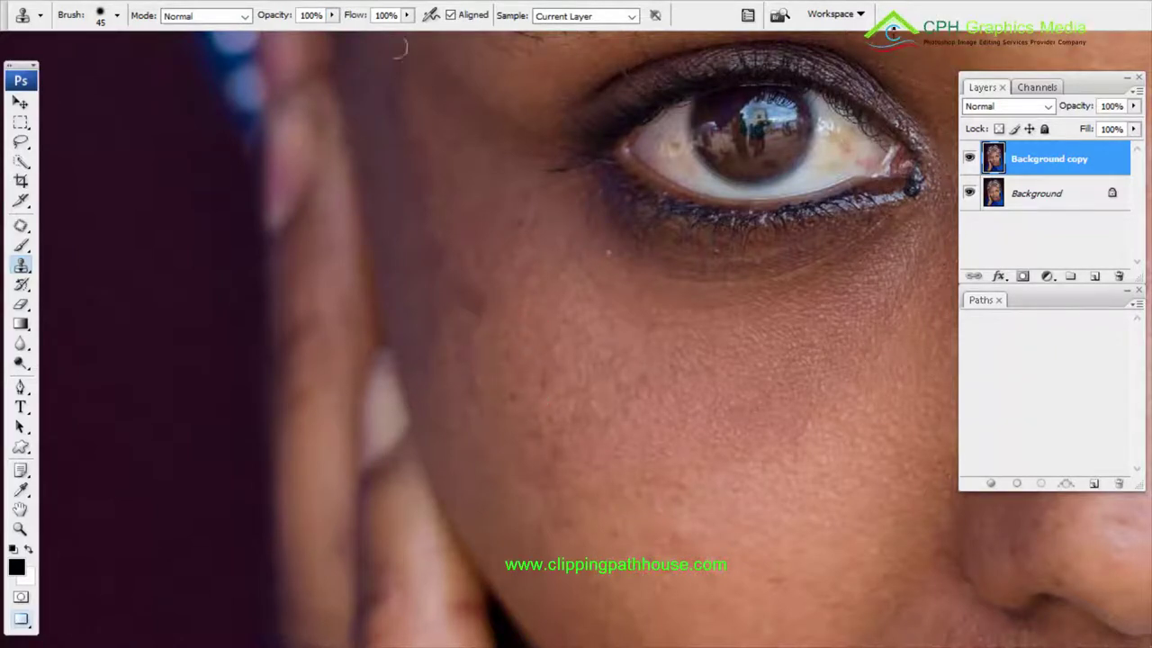
left_click(333, 15)
mouse_move(332, 32)
left_mouse_down()
mouse_move(311, 34)
mouse_move(316, 47)
left_mouse_up()
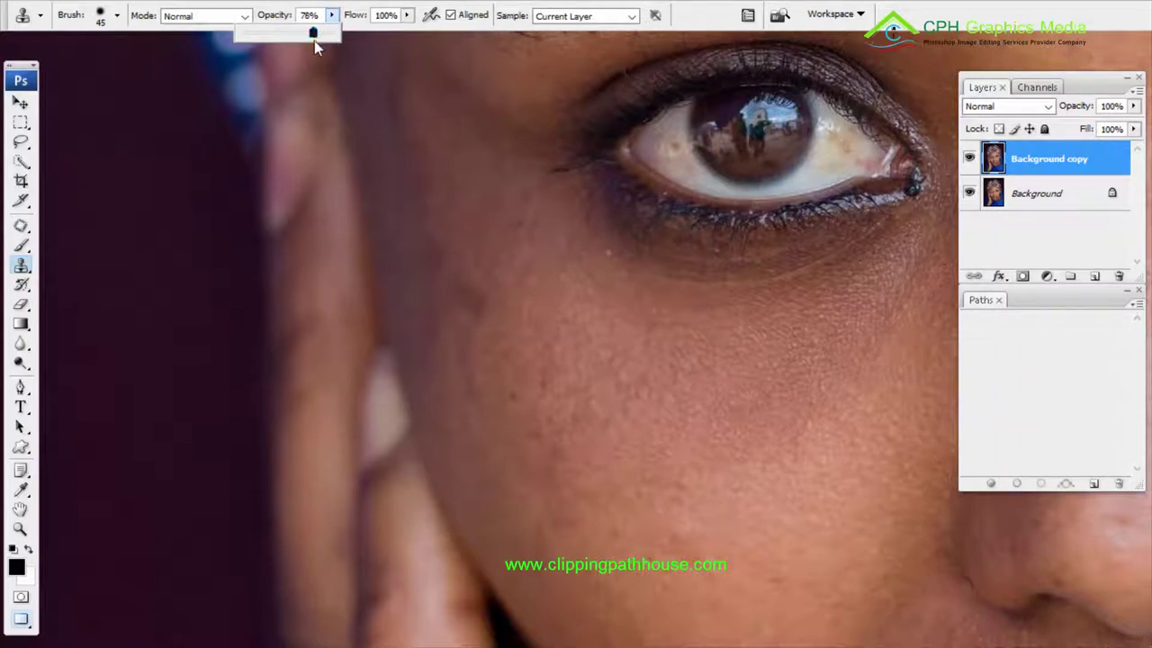
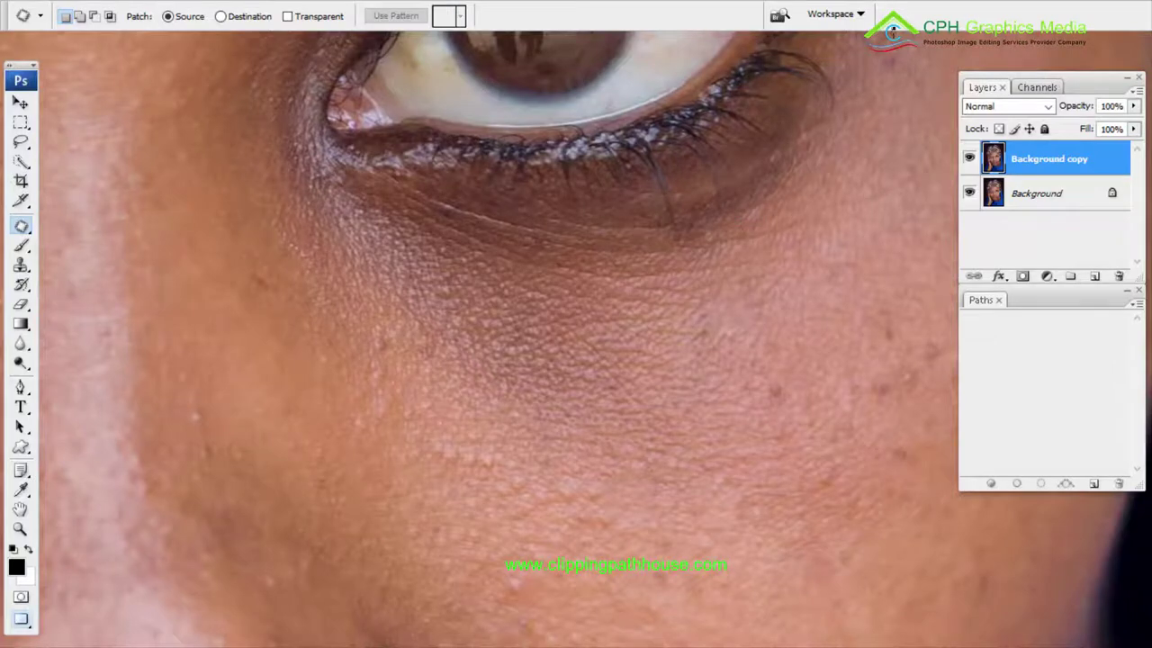
Compare the retouched face with the original by toggling the visibility of the Background copy layer, both zoomed out and close up
key("ctrl+minus")
key("ctrl+minus")
key("ctrl+minus")
left_click_drag(758, 222, 887, 178)
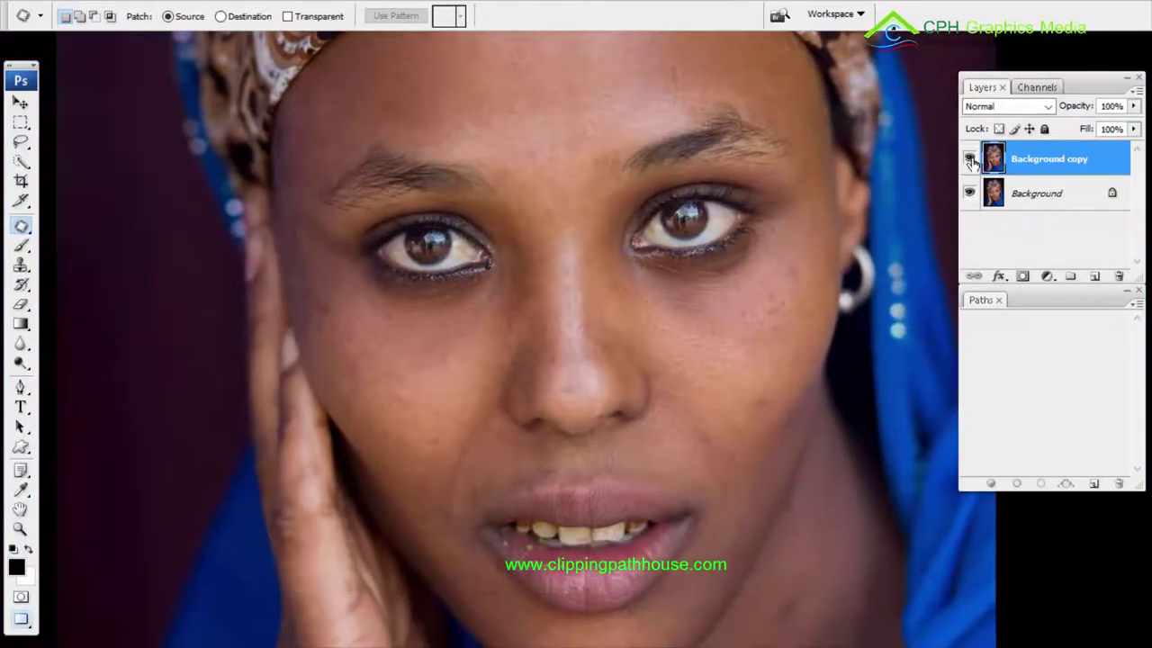
left_click(970, 159)
left_click(970, 159)
left_click(970, 158)
key("ctrl+plus")
key("ctrl+plus")
key("ctrl+plus")
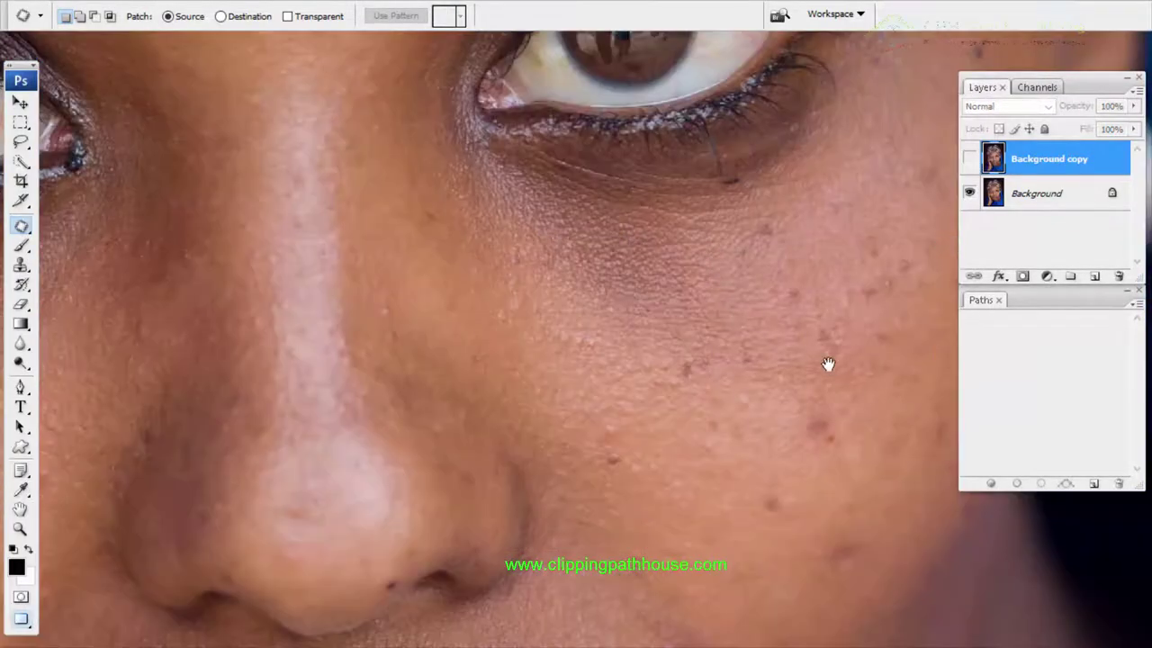
left_click_drag(828, 364, 594, 278)
left_click(970, 158)
left_click(970, 158)
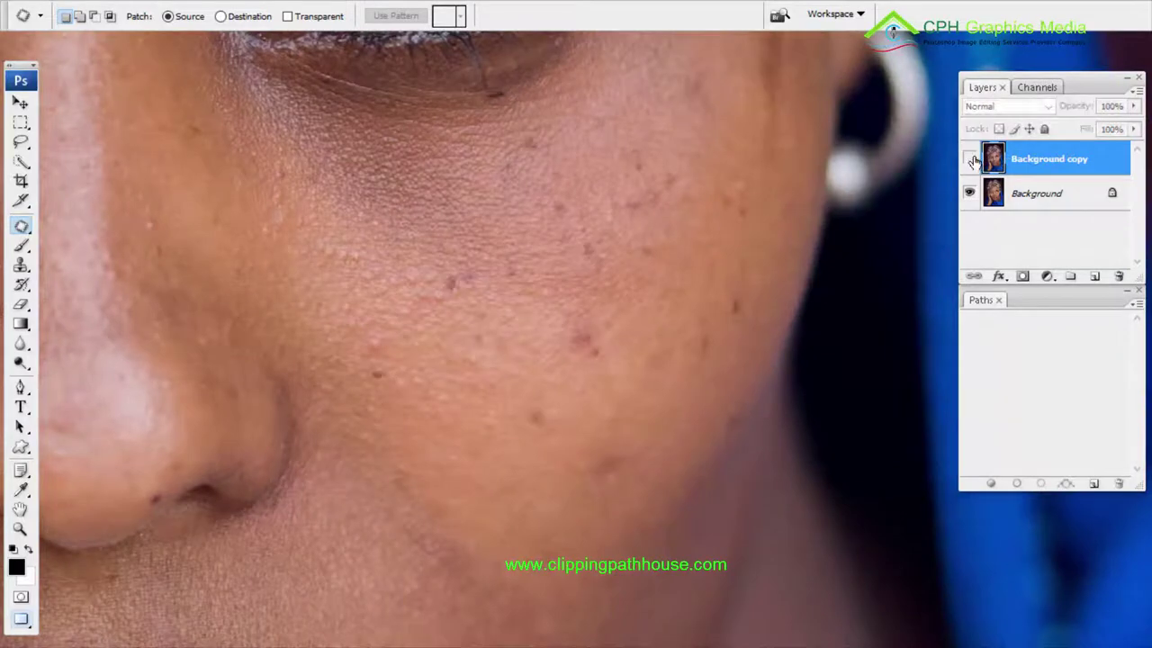
left_click(970, 158)
Patch the dark spots beside the corner of the mouth on the image's left with nearby clean skin
left_click(551, 243, "alt")
left_click_drag(243, 252, 725, 391)
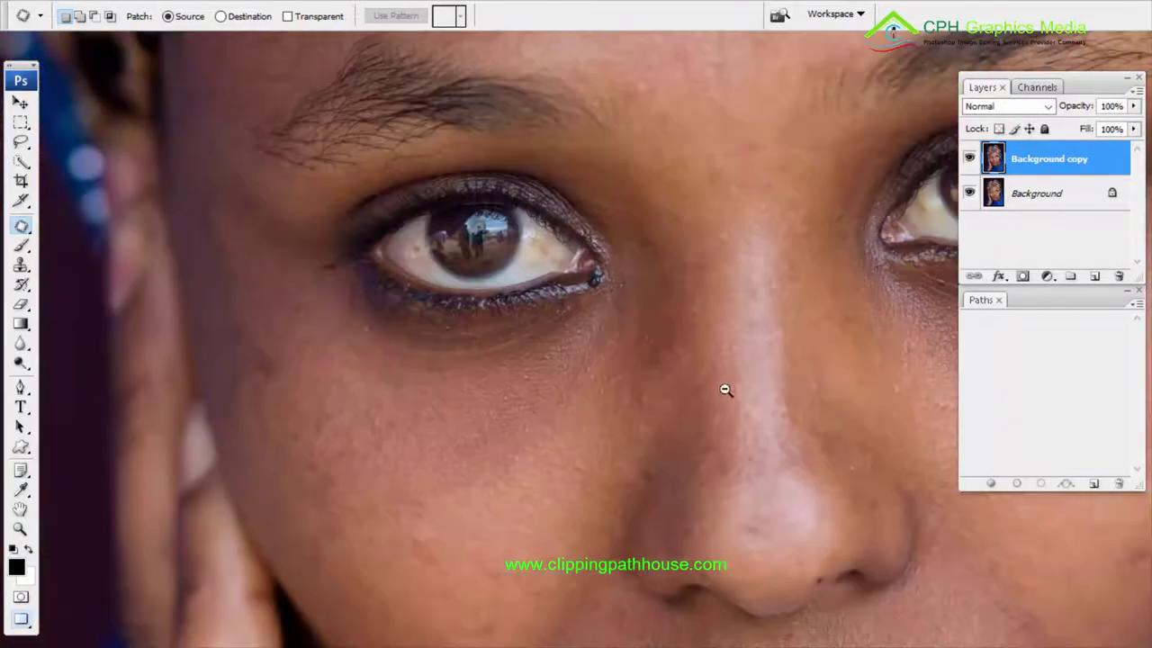
left_click(725, 390, "alt")
left_click_drag(769, 612, 713, 276)
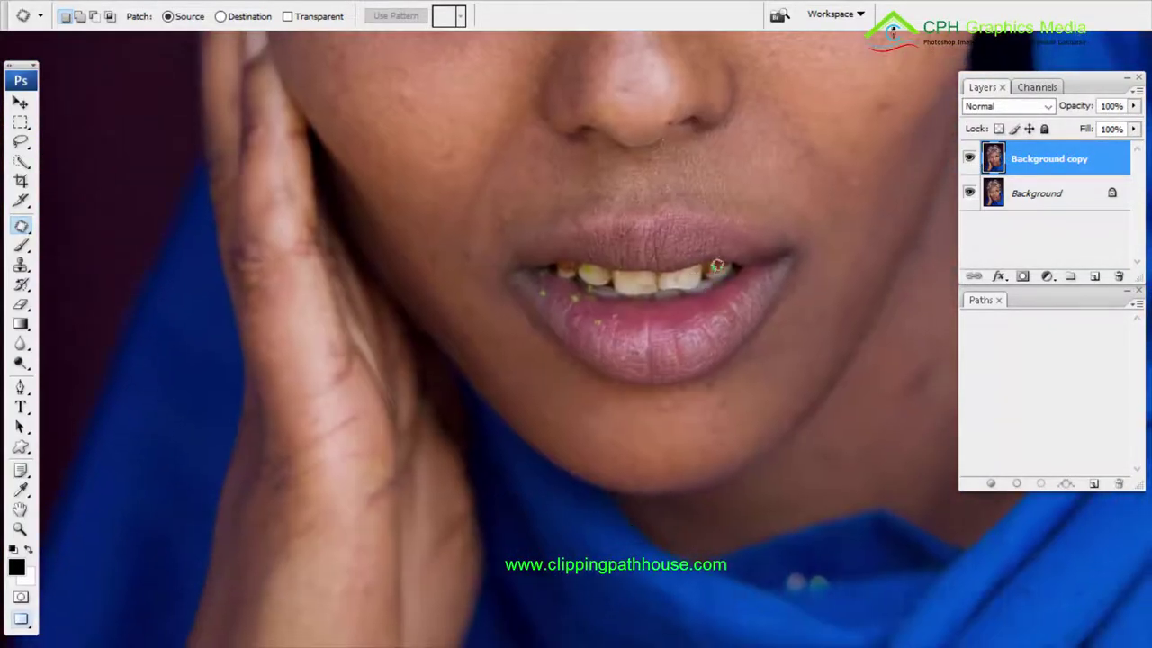
scroll(684, 358, "up", 1)
scroll(412, 262, "up", 1)
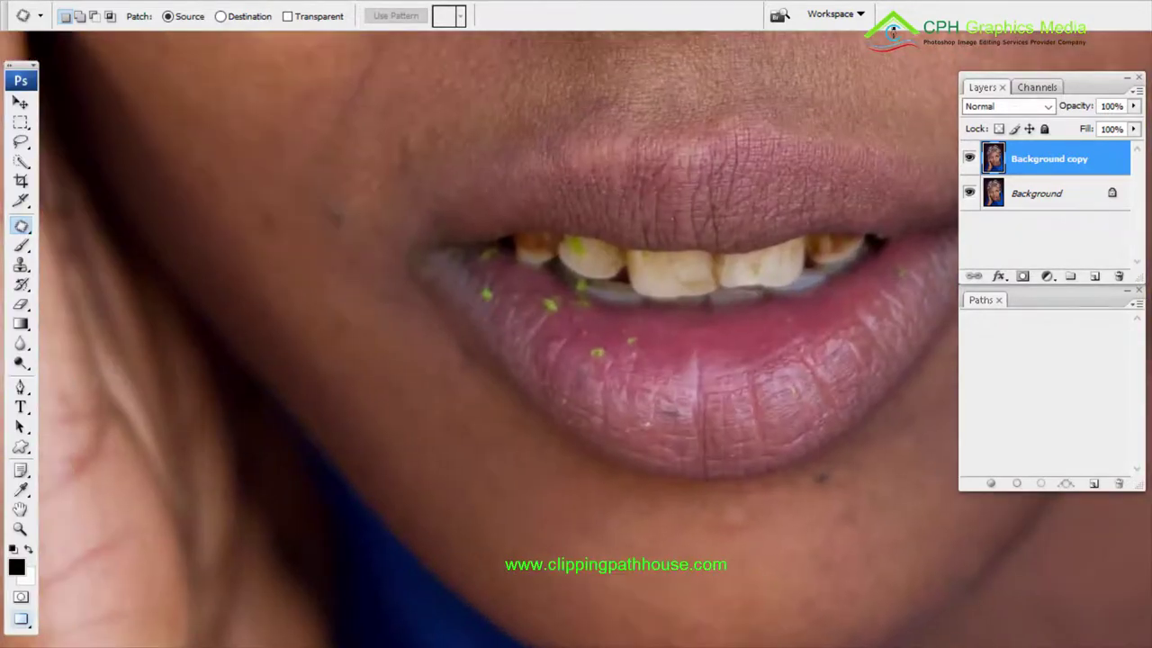
mouse_move(335, 195)
left_mouse_down()
mouse_move(349, 221)
mouse_move(330, 186)
left_mouse_up()
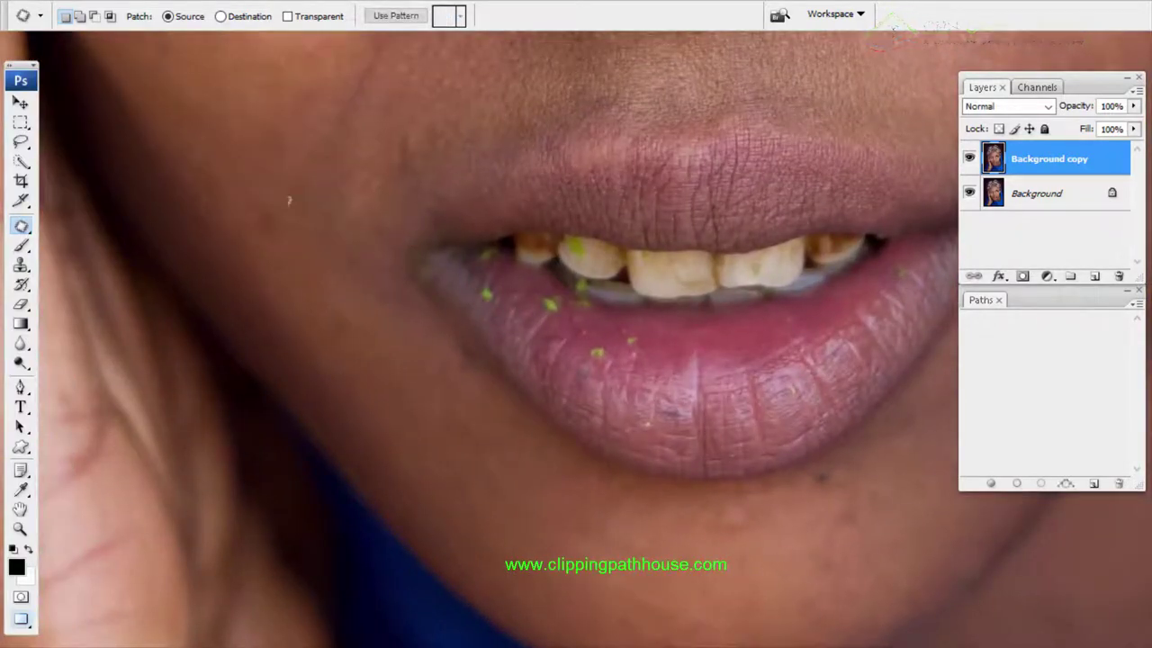
mouse_move(256, 206)
left_mouse_down()
mouse_move(277, 226)
mouse_move(260, 208)
left_mouse_up()
left_click_drag(267, 219, 231, 162)
key("ctrl+d")
Patch the spots on the chin below the middle of the lower lip and toward the image's right
left_click_drag(677, 444, 545, 308)
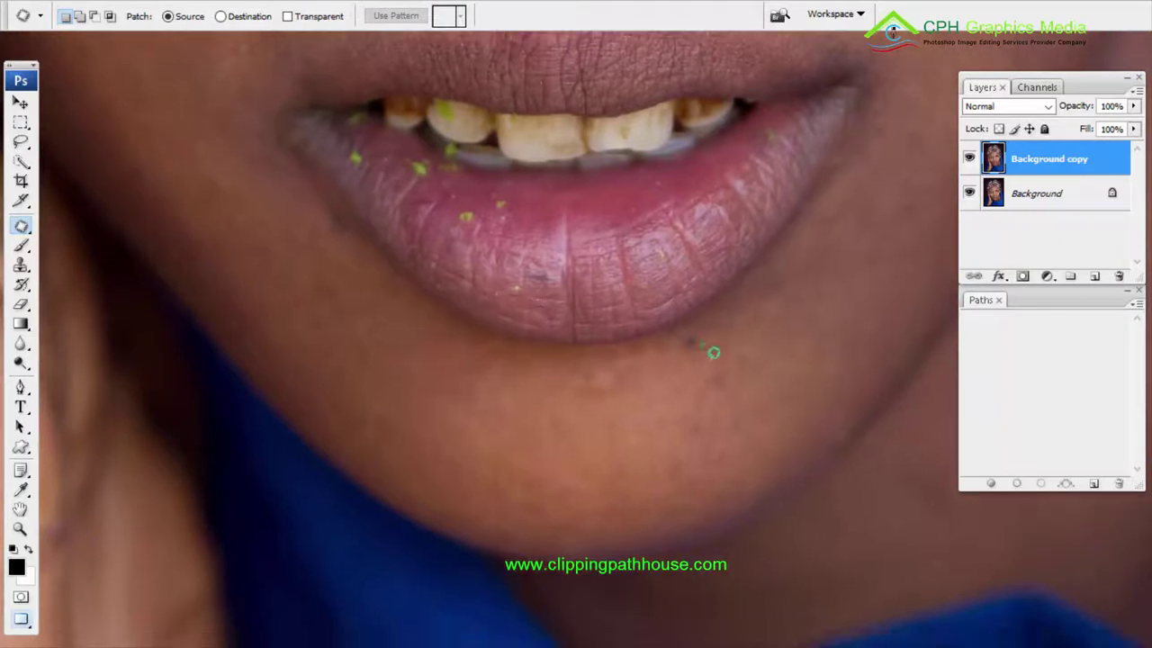
left_click(674, 376)
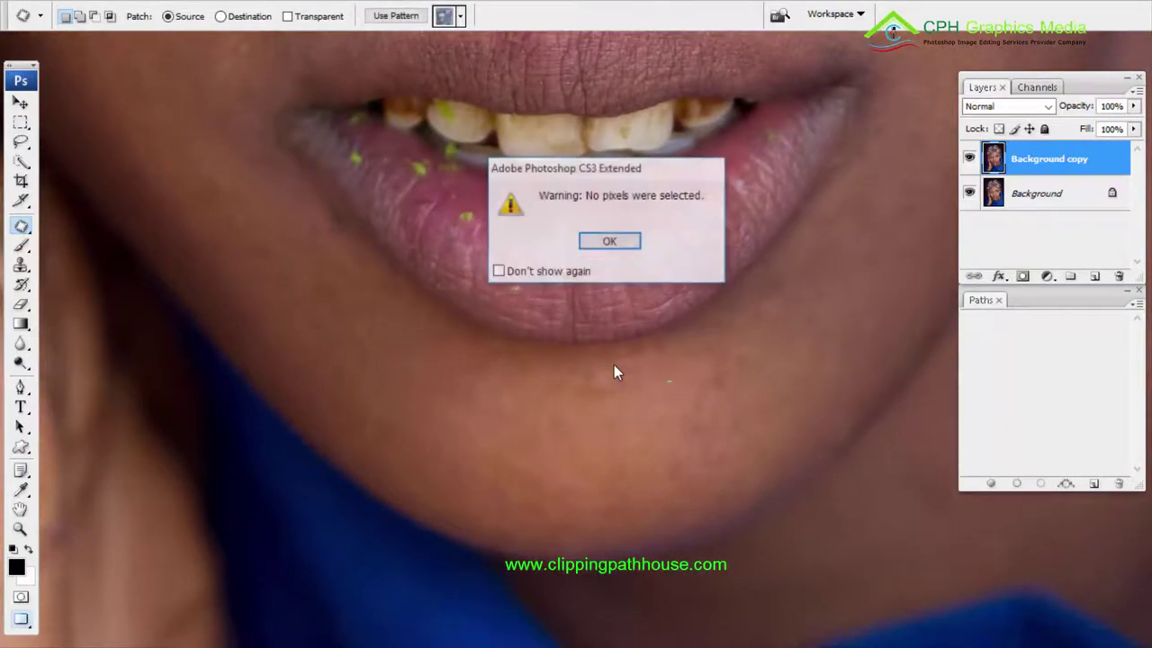
left_click(621, 238)
left_click_drag(580, 388, 605, 369)
left_click_drag(604, 387, 605, 427)
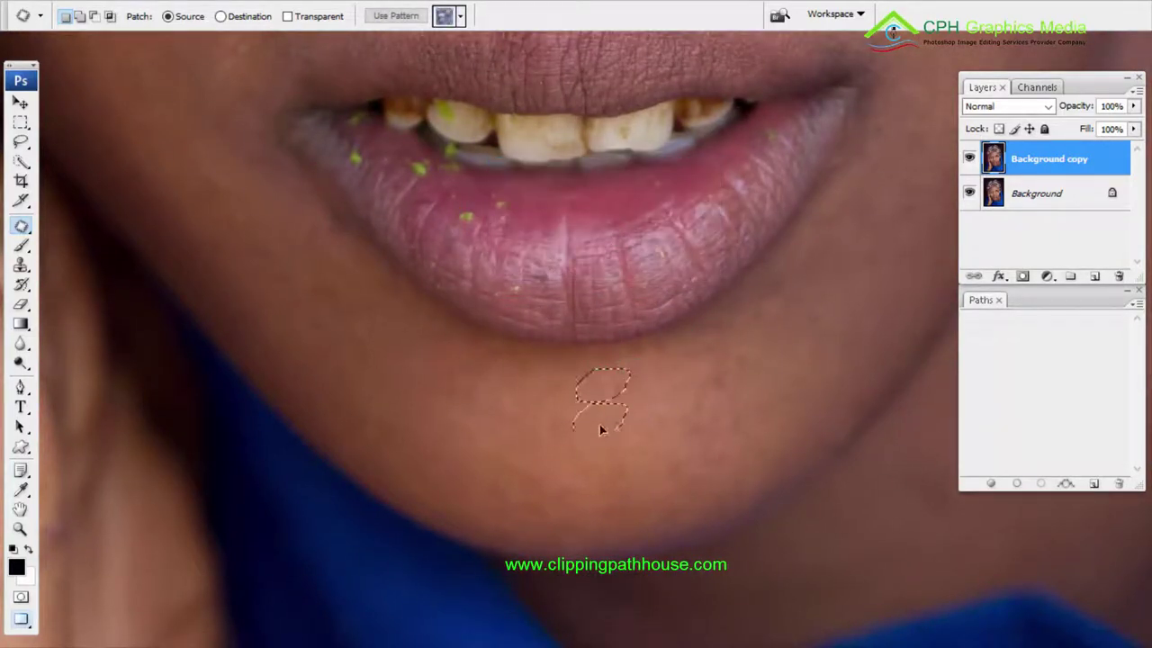
key("ctrl+d")
left_click_drag(698, 363, 747, 371)
left_click_drag(729, 379, 789, 332)
key("ctrl+d")
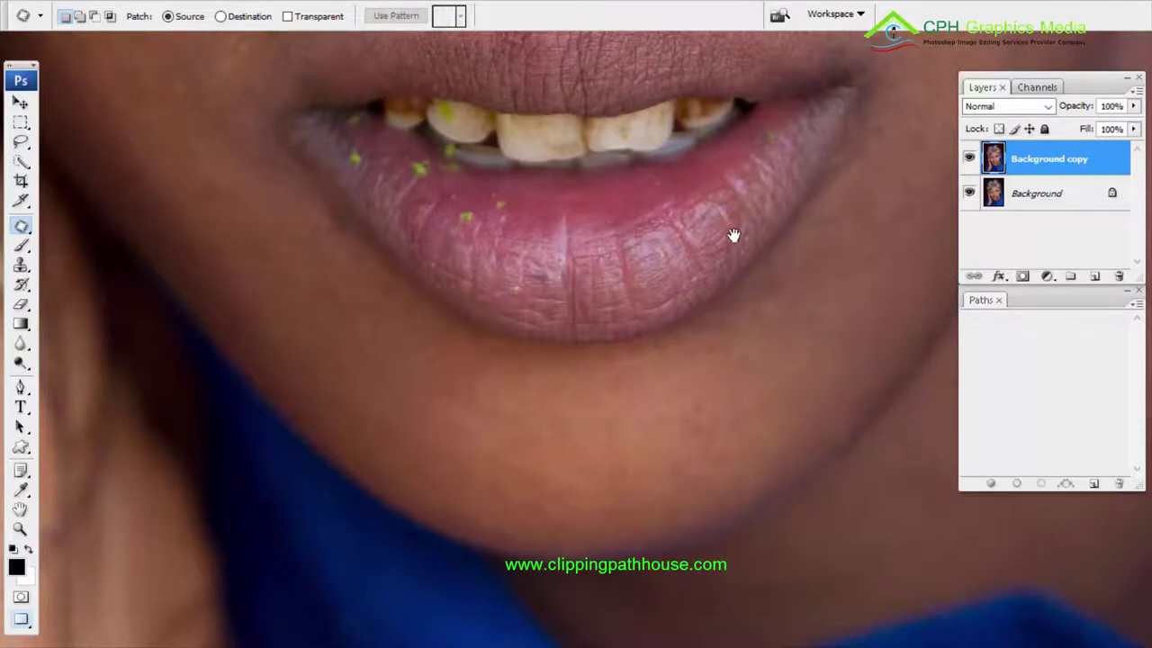
Patch the small marks along the fold between the nose and mouth on the image's right
left_click_drag(730, 155, 662, 488)
scroll(712, 314, "up", 3)
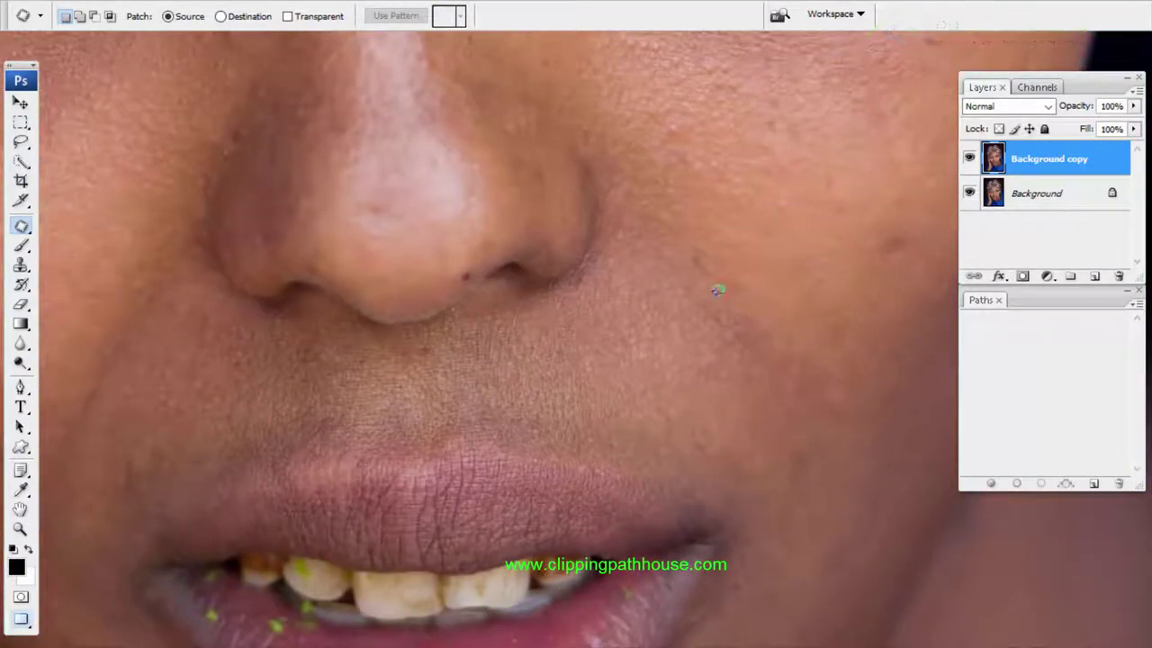
mouse_move(702, 293)
left_mouse_down()
mouse_move(753, 354)
mouse_move(736, 304)
left_mouse_up()
left_click(759, 275)
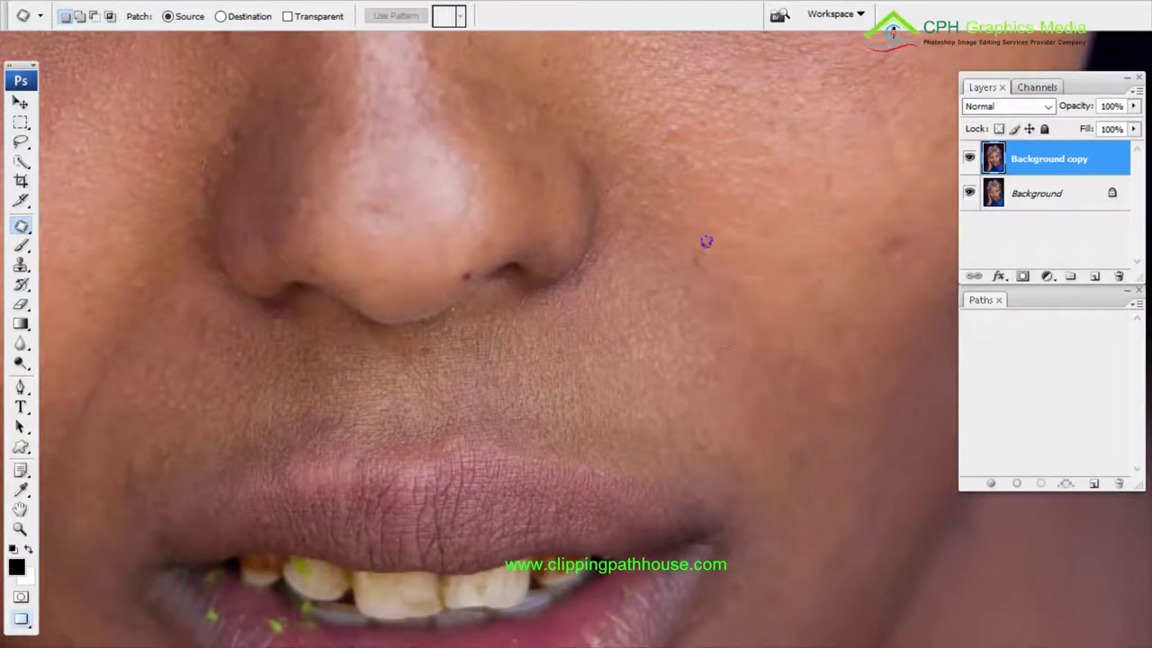
mouse_move(714, 241)
left_mouse_down()
mouse_move(689, 247)
mouse_move(727, 241)
left_mouse_up()
key("ctrl+d")
Patch the dark mark on the lower outer cheek on the image's right with the clean skin below it
left_click_drag(900, 215, 774, 280)
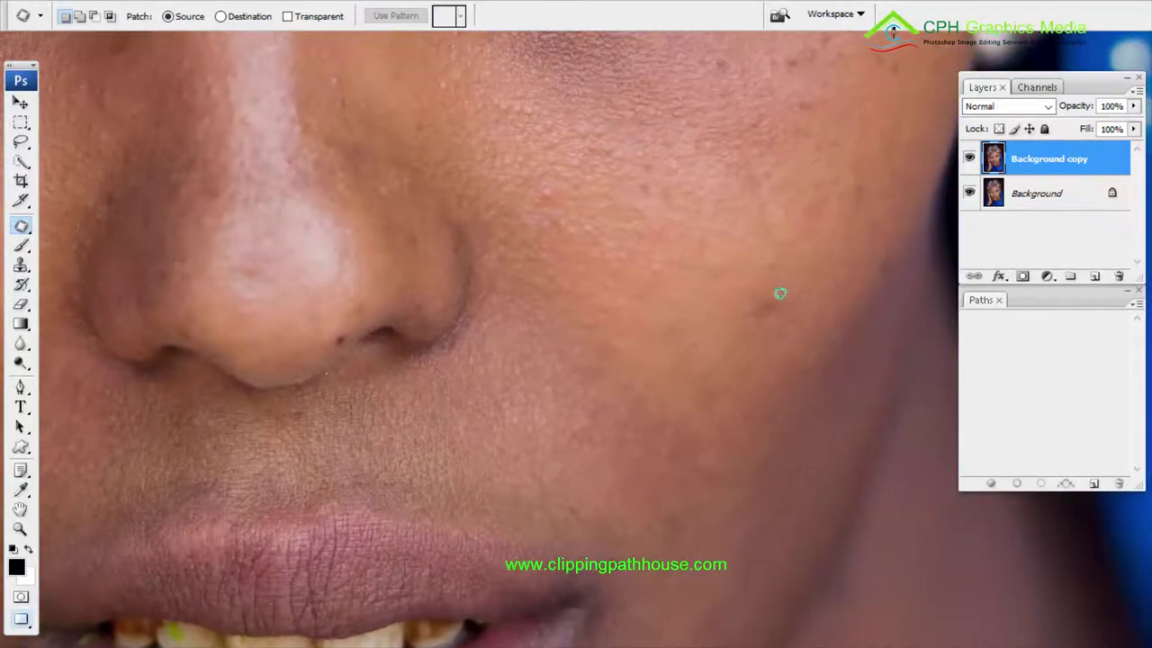
left_click_drag(795, 318, 765, 294)
left_click_drag(771, 312, 740, 342)
key("ctrl+d")
Patch the mole beside the nostril and the small crease on the tip of the nose
mouse_move(328, 312)
left_mouse_down()
mouse_move(643, 314)
mouse_move(640, 350)
mouse_move(670, 341)
mouse_move(657, 330)
left_mouse_up()
left_click(643, 314, "ctrl")
left_click_drag(657, 348, 698, 289)
key("ctrl+d")
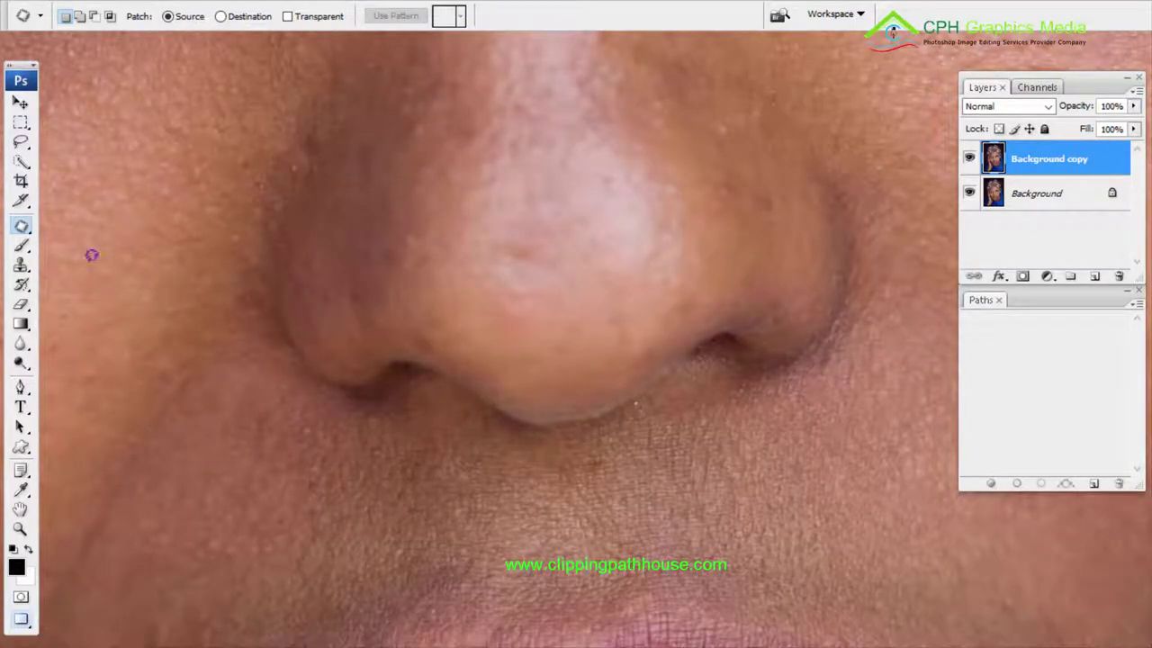
left_click_drag(493, 227, 494, 187)
Heal the small mark on the nose's wing on the image's right with the Healing Brush, brush size 25
mouse_move(22, 231)
left_mouse_down()
mouse_move(70, 232)
mouse_move(103, 245)
mouse_move(100, 259)
left_mouse_up()
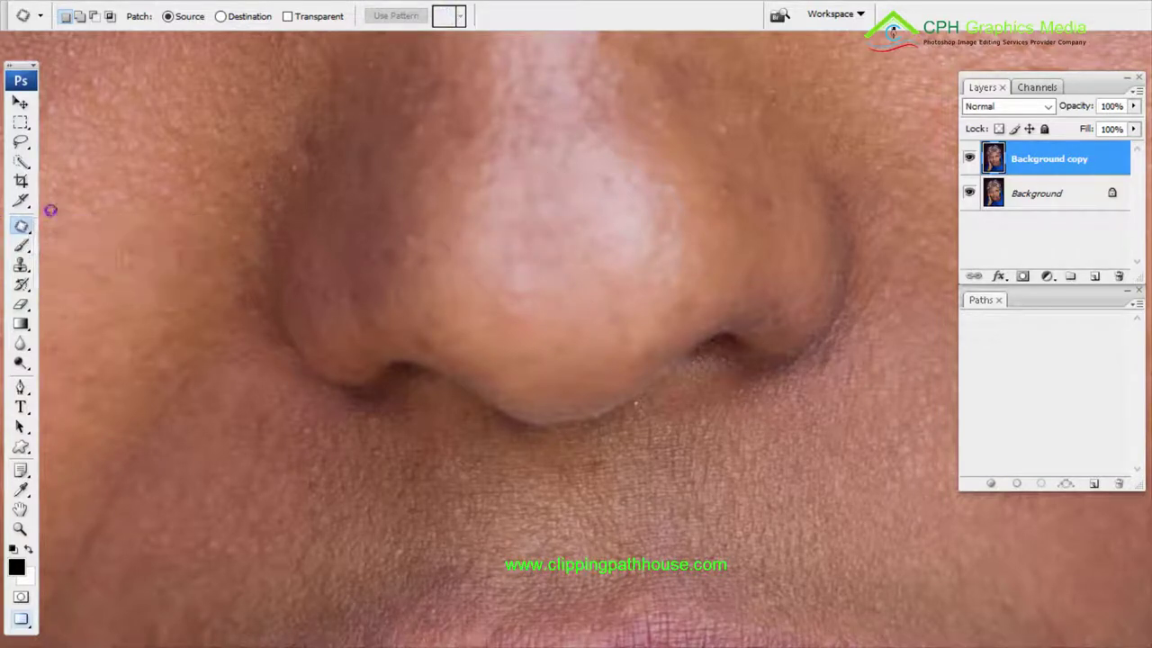
left_click_drag(22, 265, 99, 272)
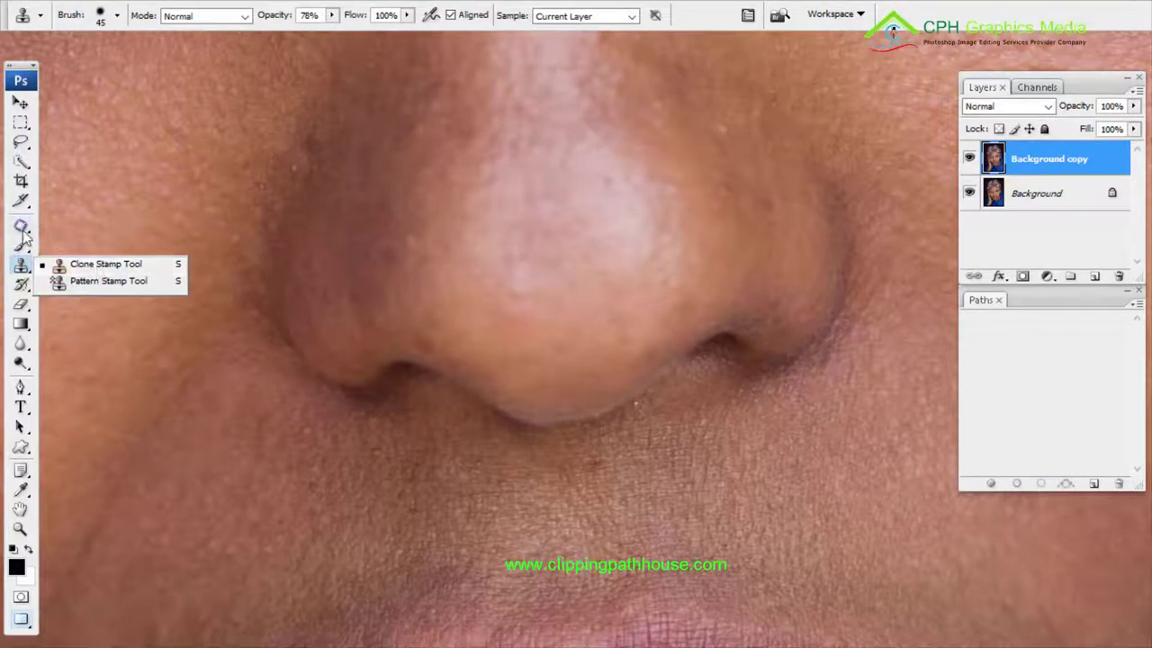
mouse_move(25, 230)
left_mouse_down()
mouse_move(146, 225)
mouse_move(148, 238)
mouse_move(123, 242)
left_mouse_up()
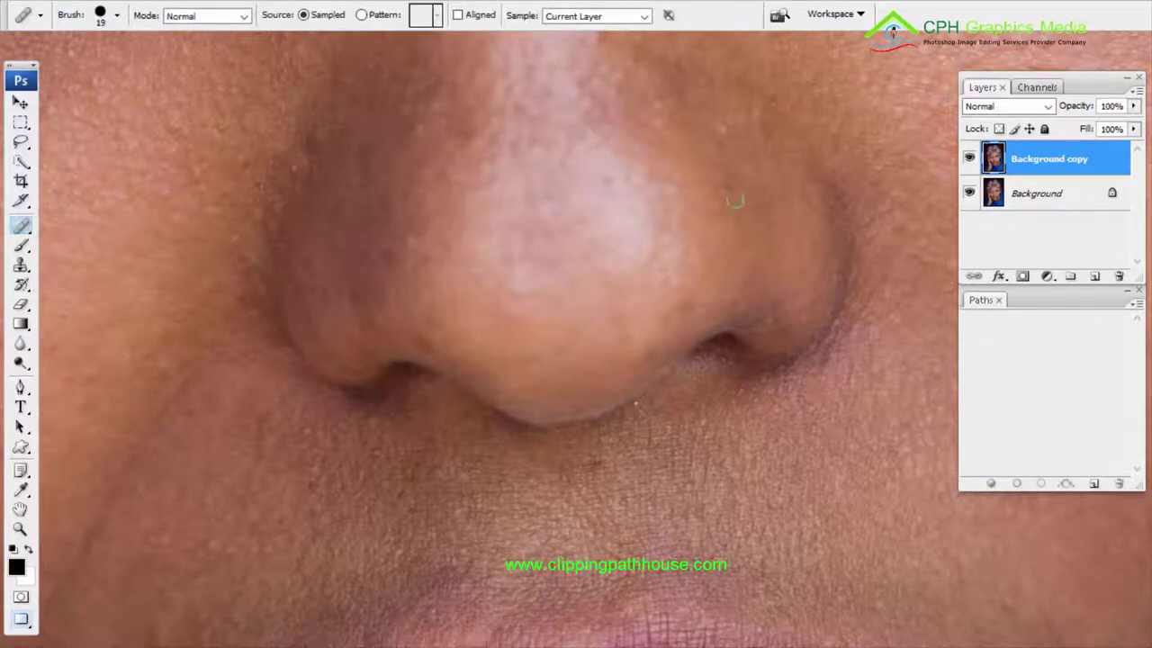
key("]")
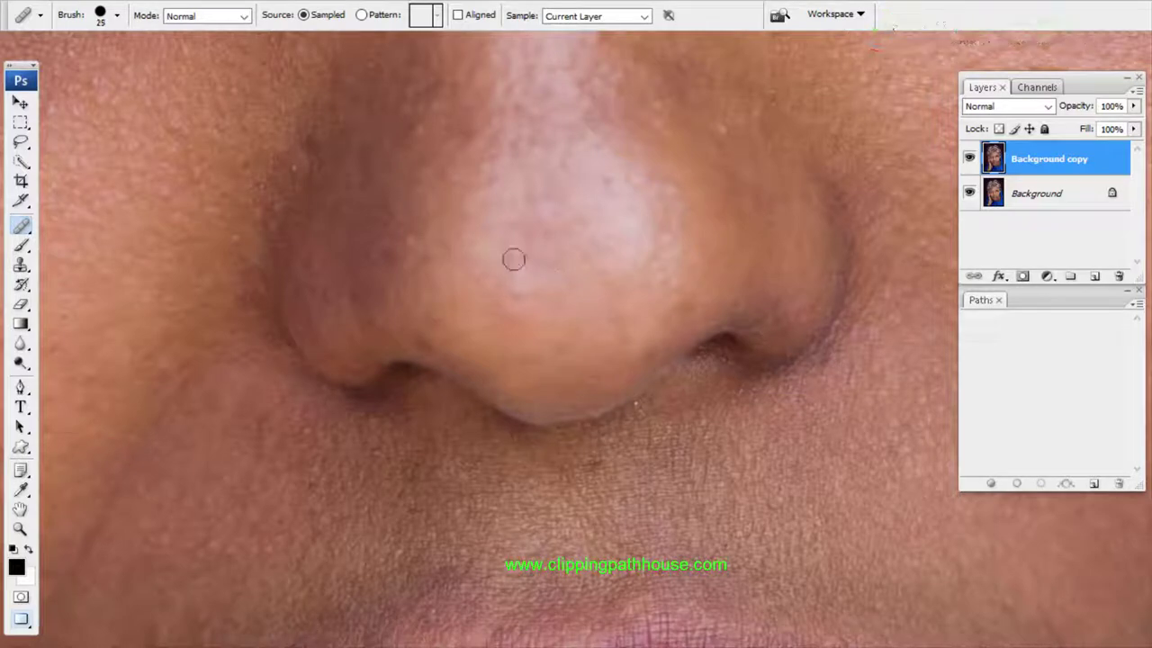
Examine the nose, brow area, forehead and cheeks closely for remaining skin blemishes
left_click_drag(330, 166, 544, 340)
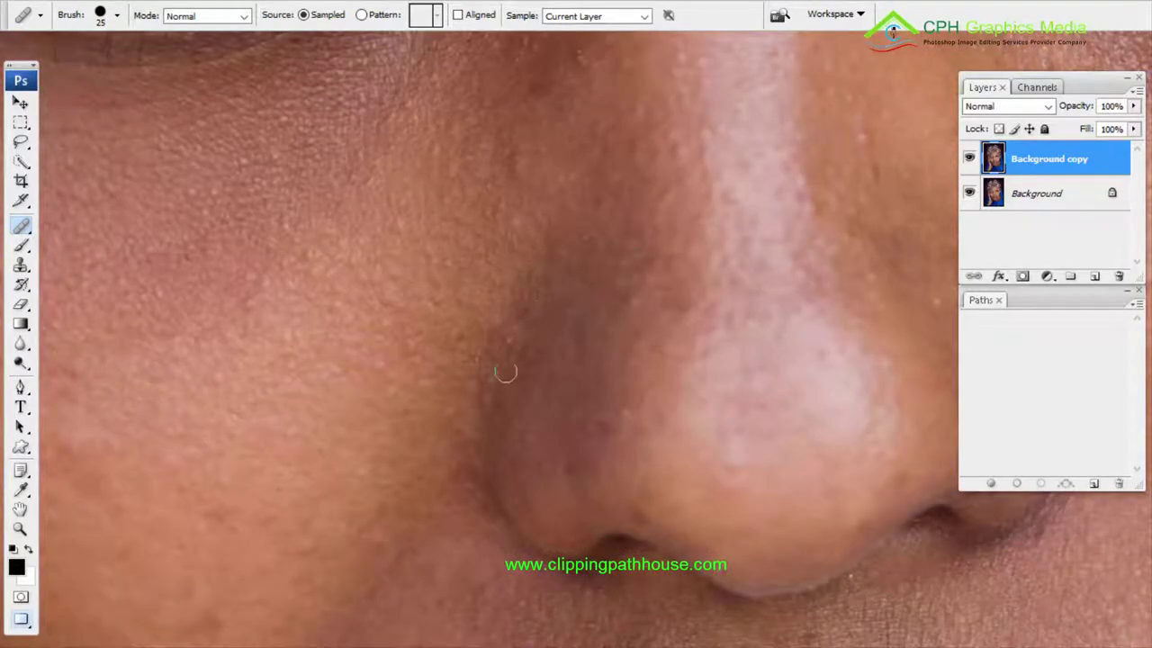
left_click_drag(564, 109, 541, 241)
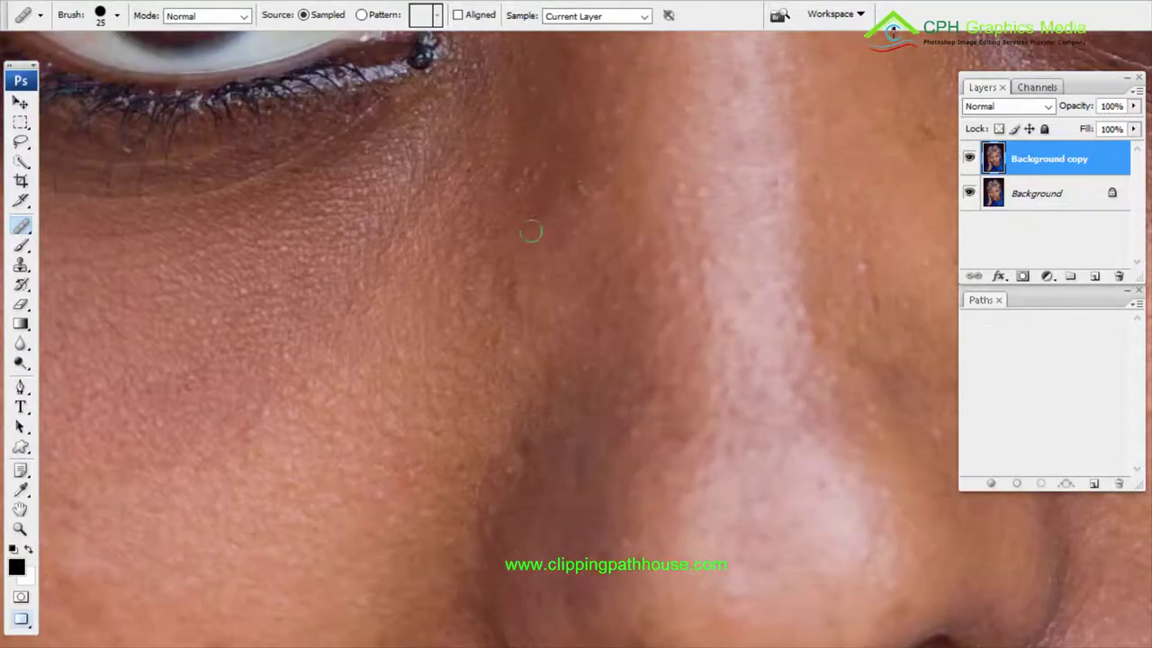
left_click_drag(745, 221, 576, 167)
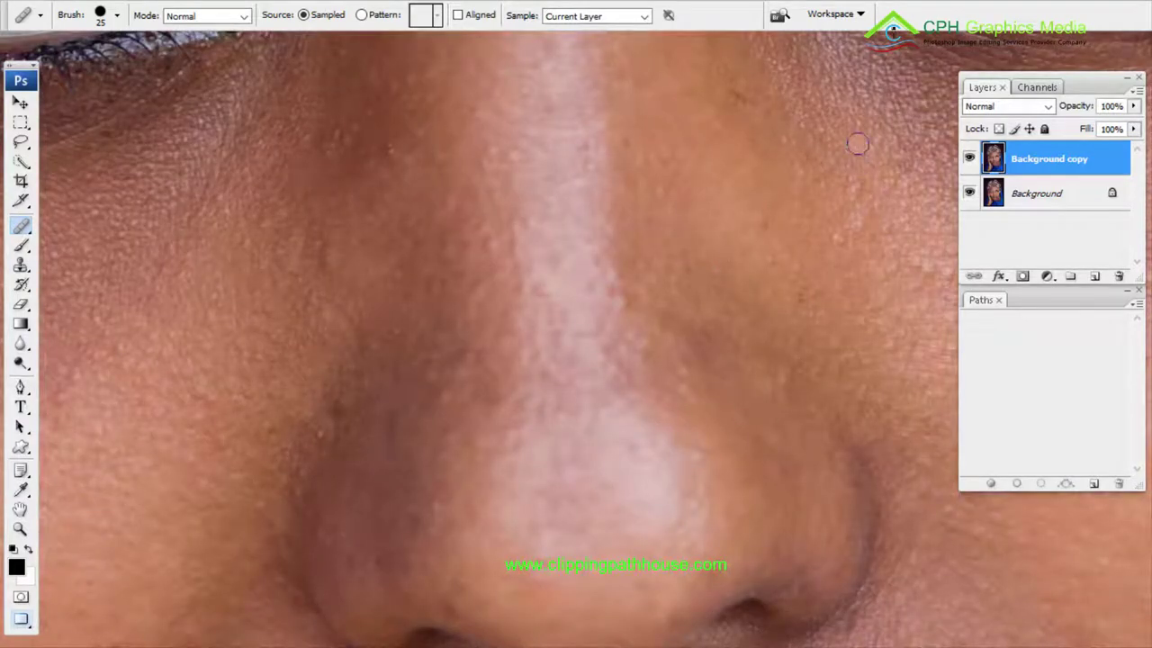
left_click_drag(681, 134, 686, 270)
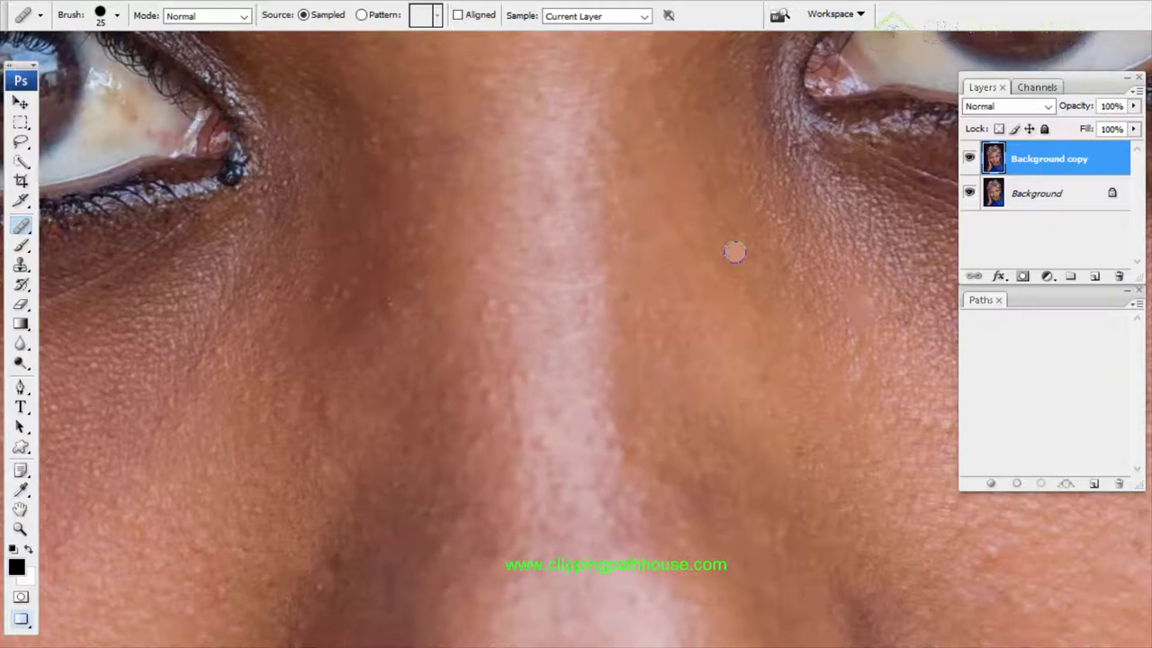
left_click_drag(583, 117, 675, 521)
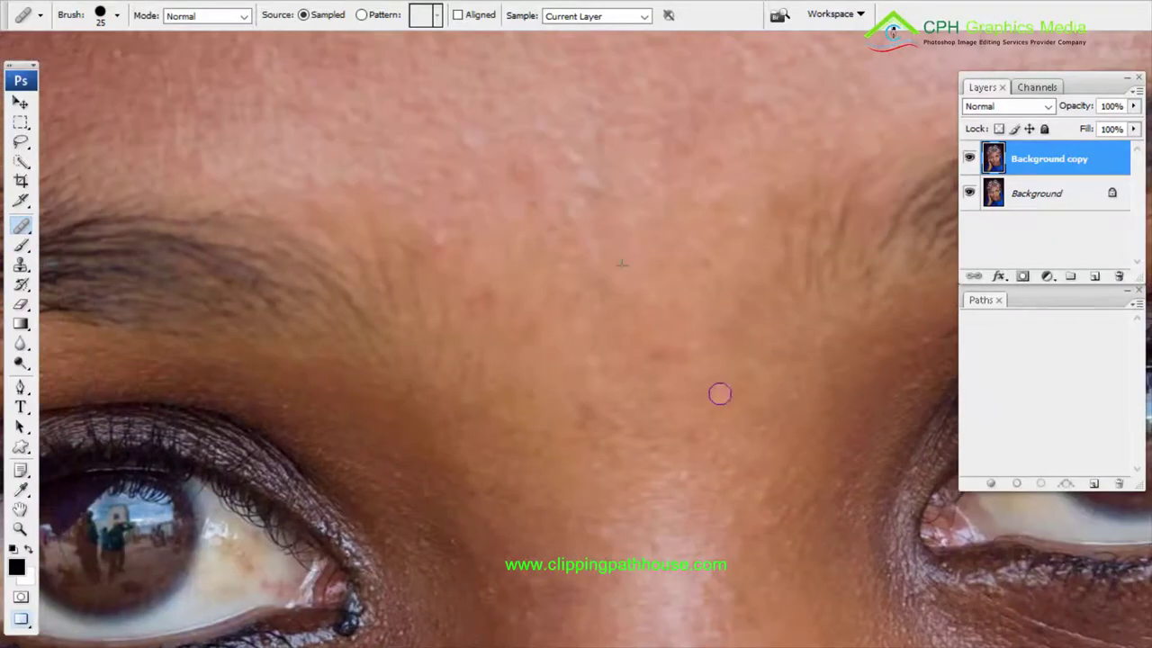
left_click_drag(473, 181, 526, 251)
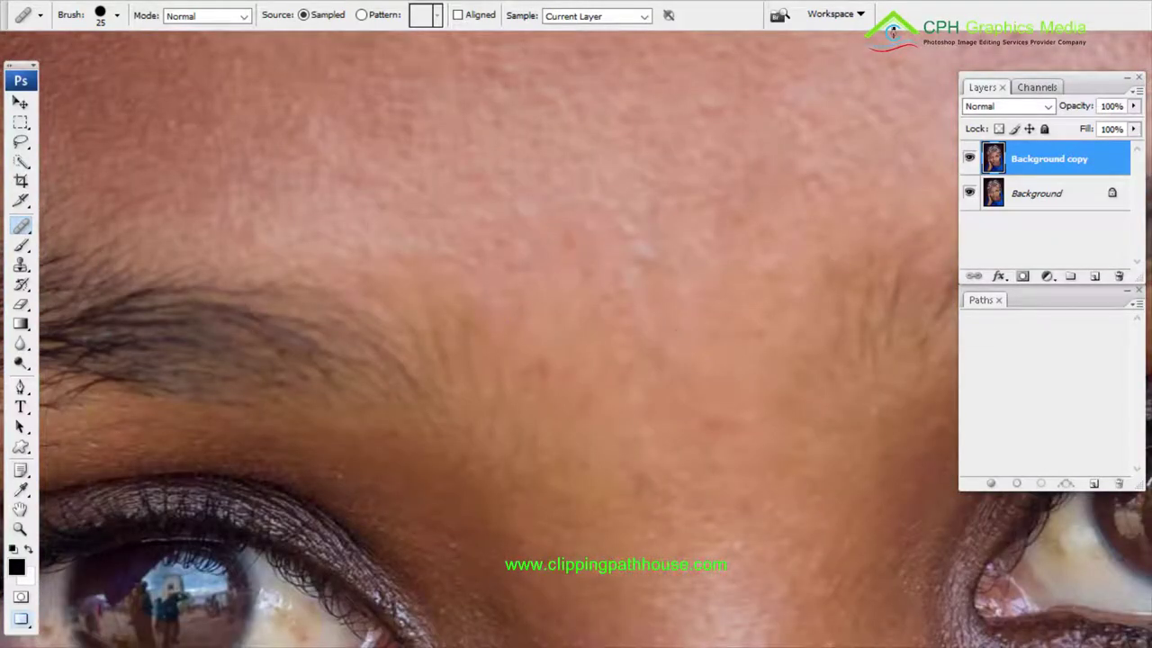
left_click(25, 232)
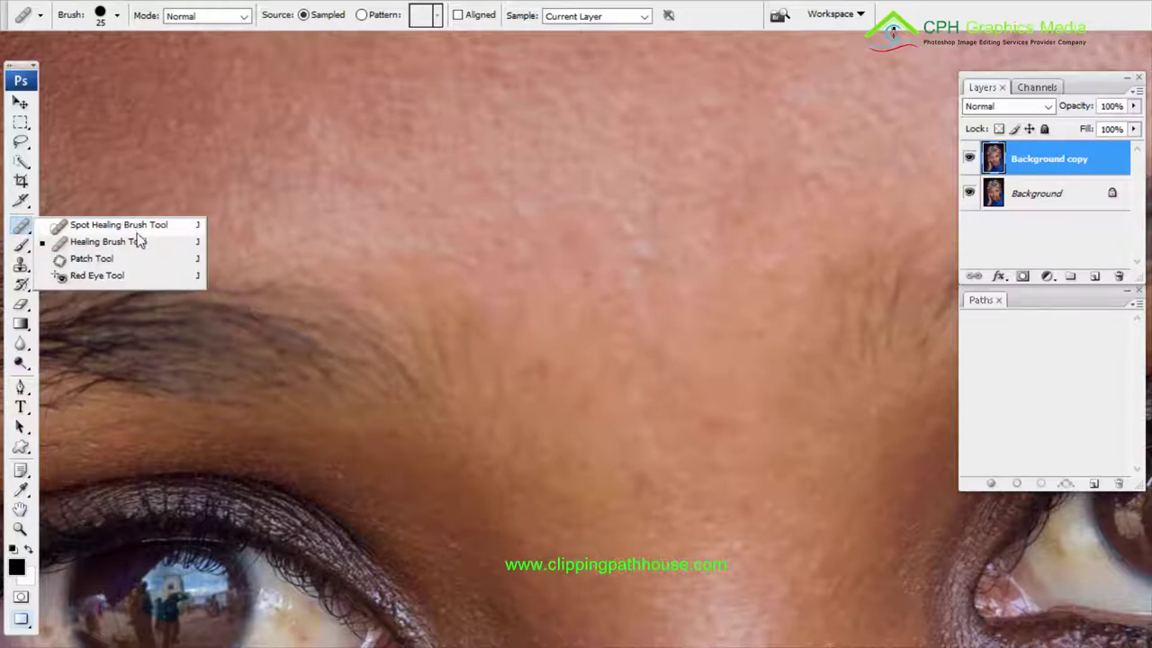
left_click(130, 250)
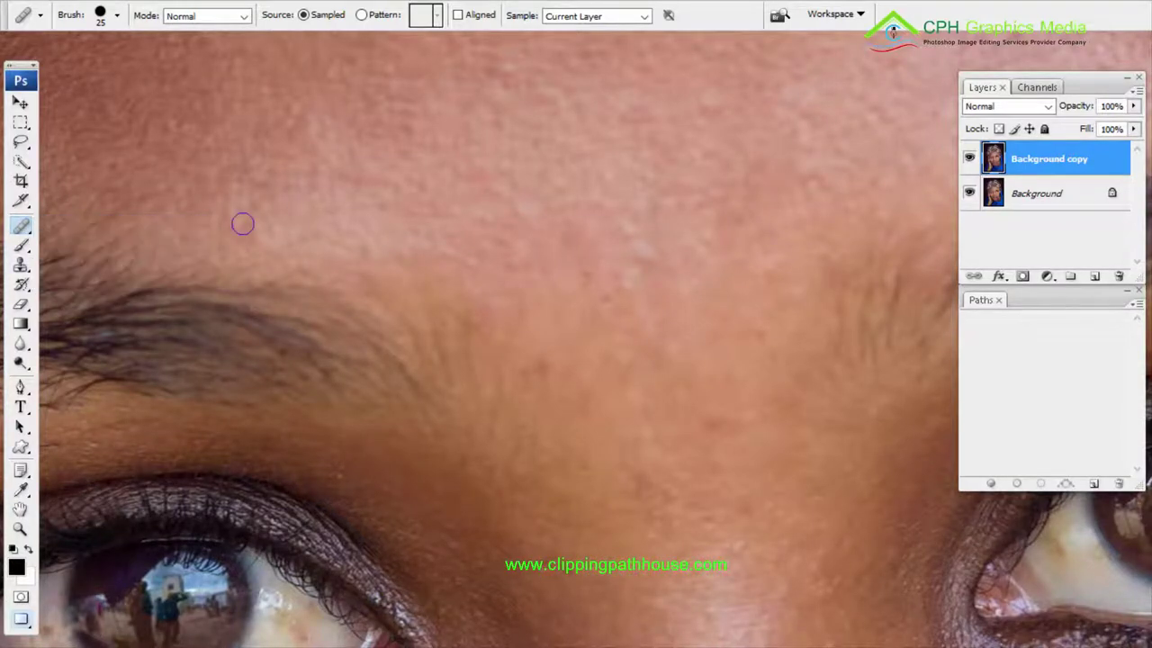
scroll(242, 225, "up", 3)
left_click_drag(837, 256, 481, 409)
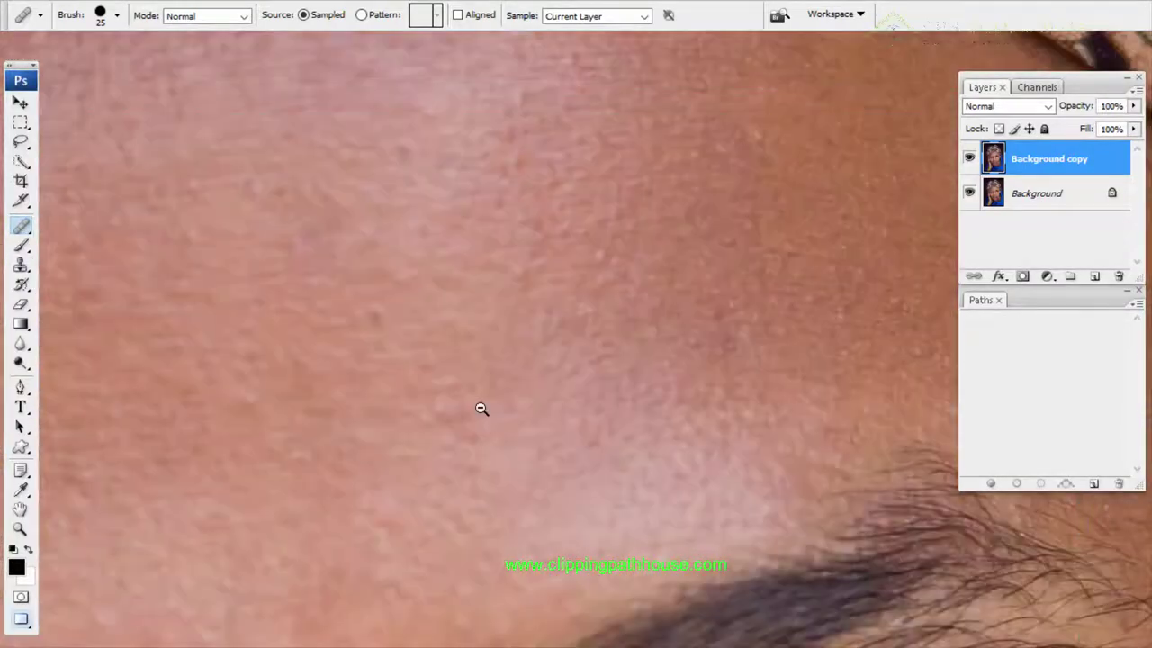
left_click(482, 409, "alt")
left_click(486, 409, "alt")
left_click_drag(670, 621, 615, 231)
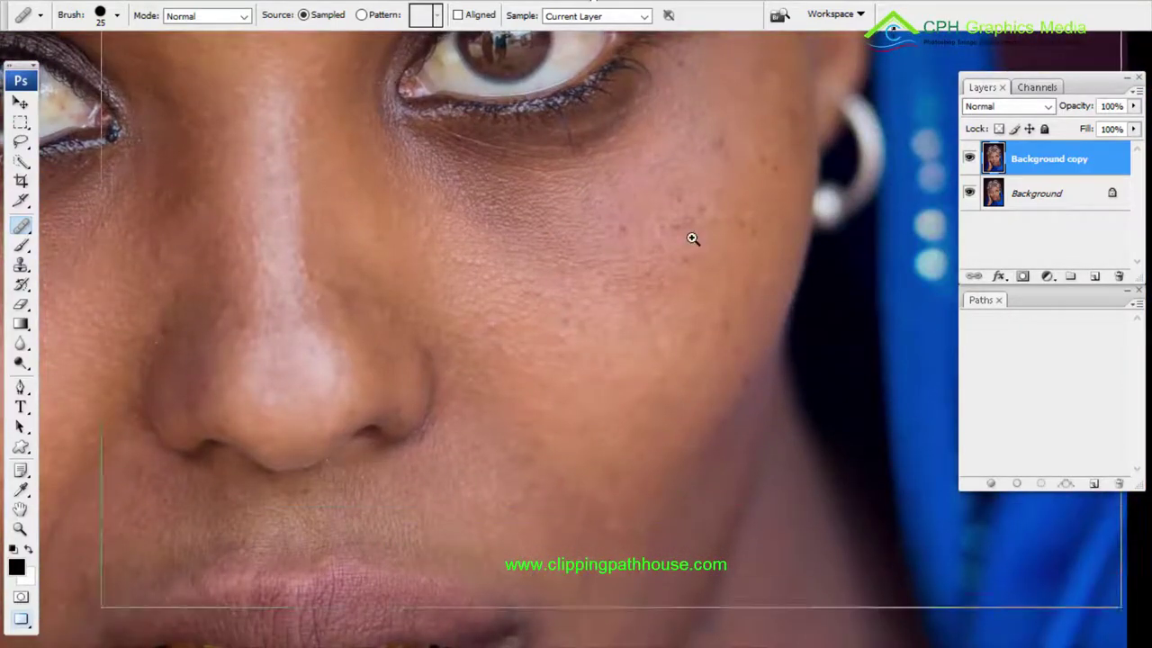
Heal the dark spots on the upper outer cheek on the image's right with the Healing Brush, brush size 25
left_click(693, 240, "ctrl")
left_click(661, 290, "ctrl")
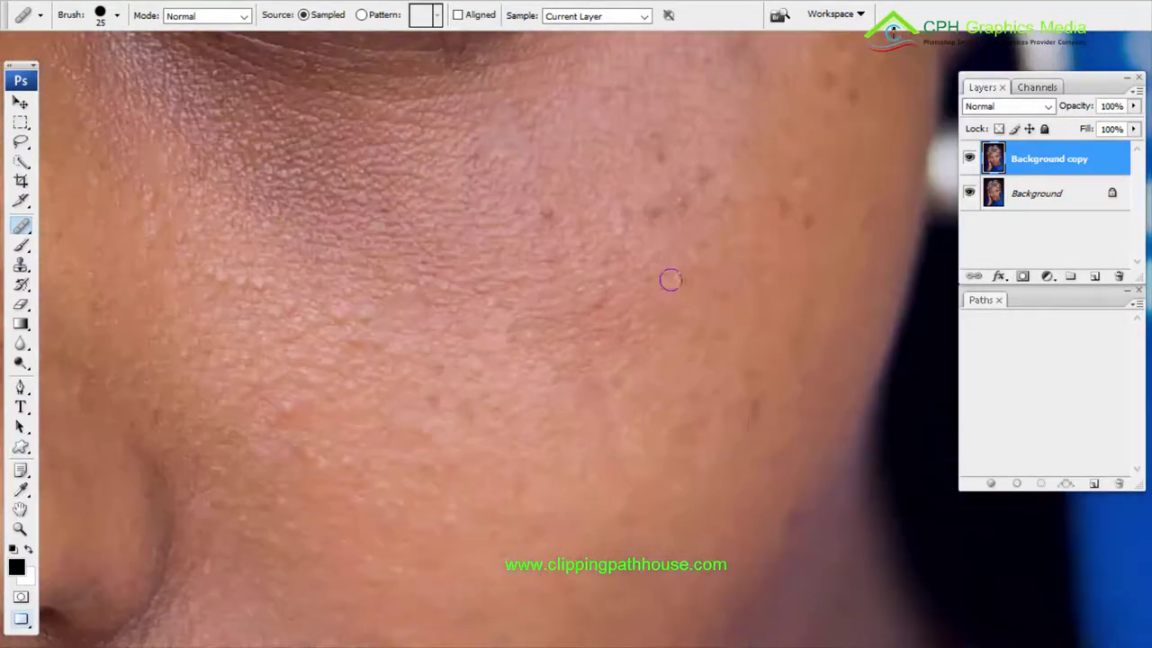
left_click(653, 213)
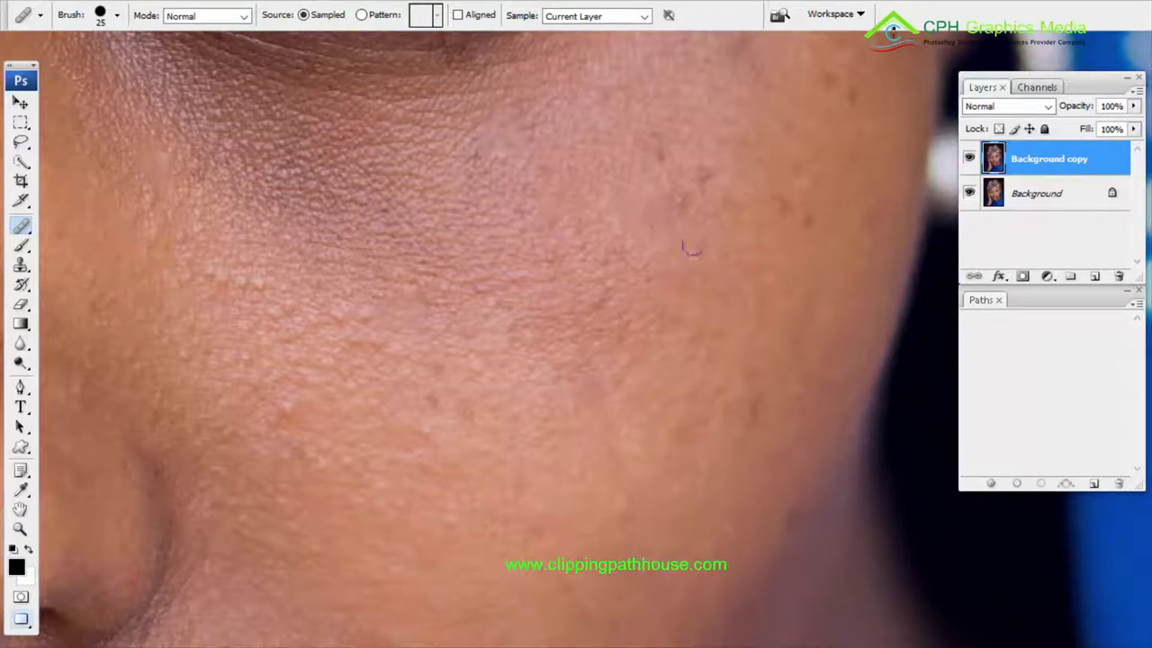
left_click(681, 201)
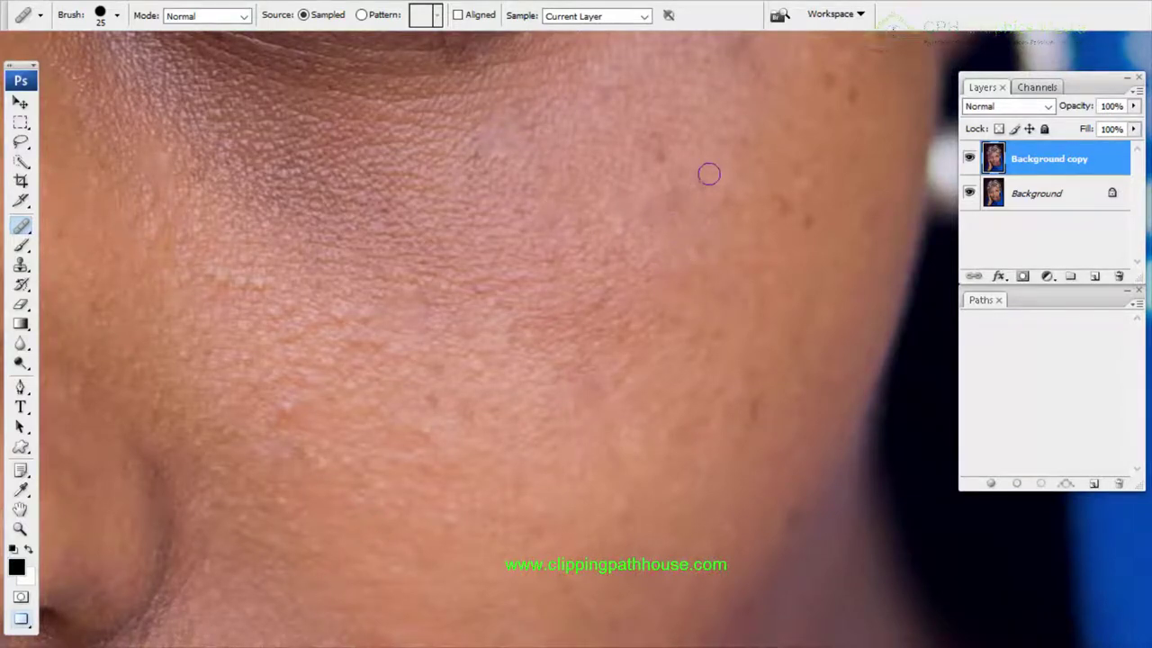
left_click(701, 174)
left_click(811, 226)
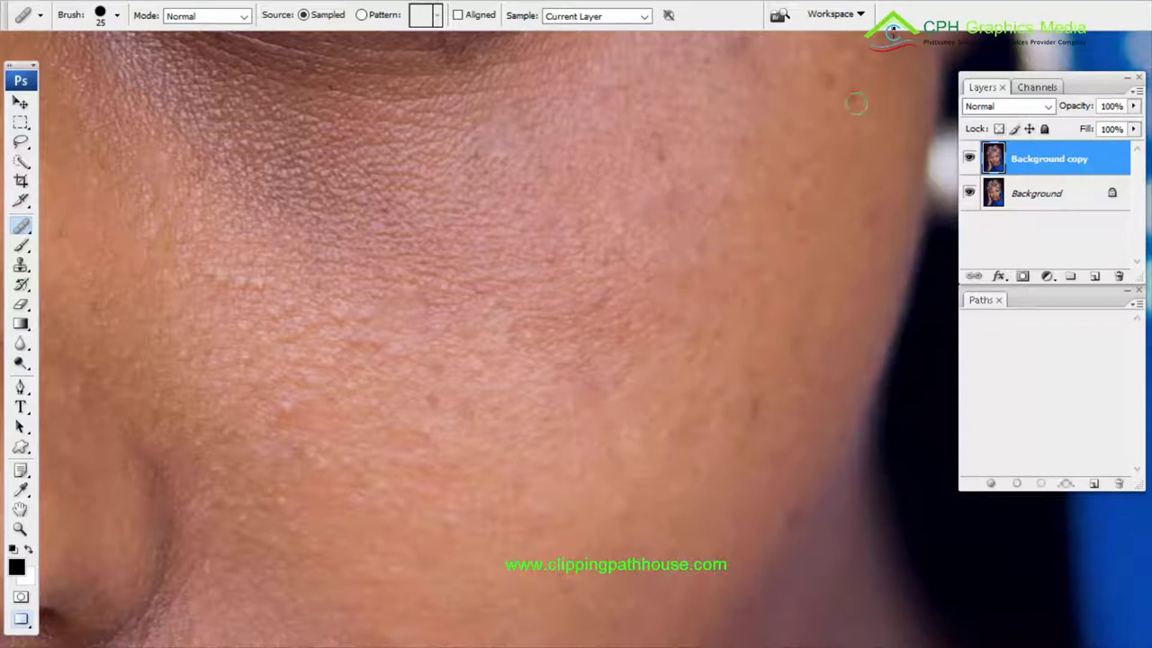
Hide and show the Background copy layer to compare the retouched face with the original
key("ctrl+minus")
key("ctrl+minus")
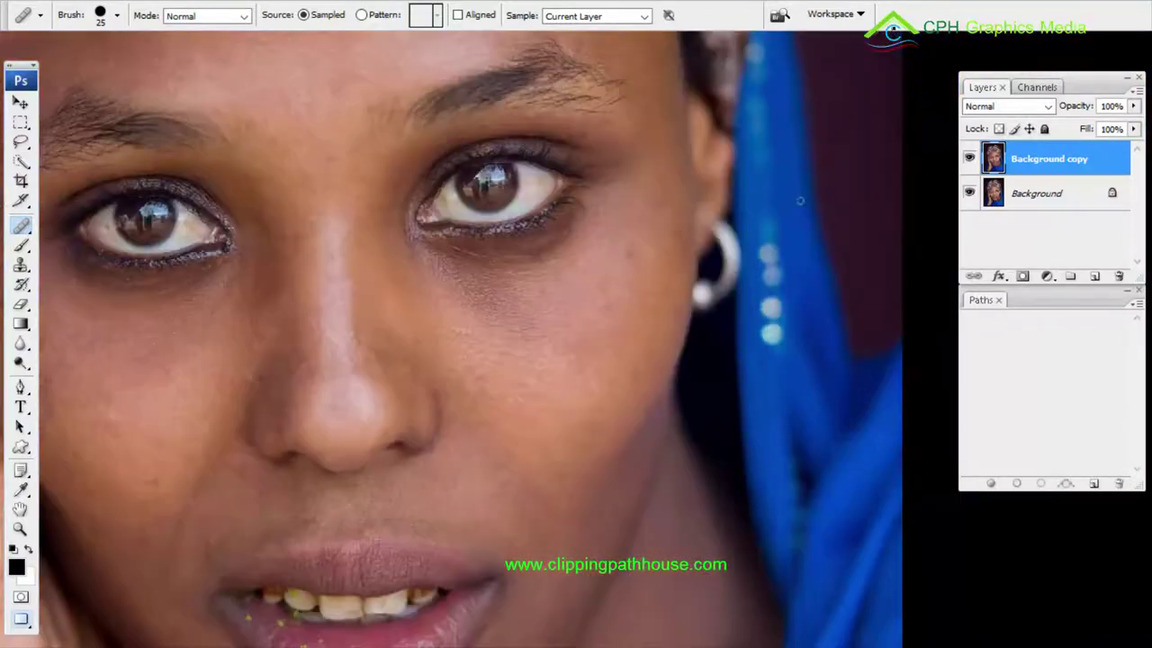
left_click_drag(377, 353, 587, 245)
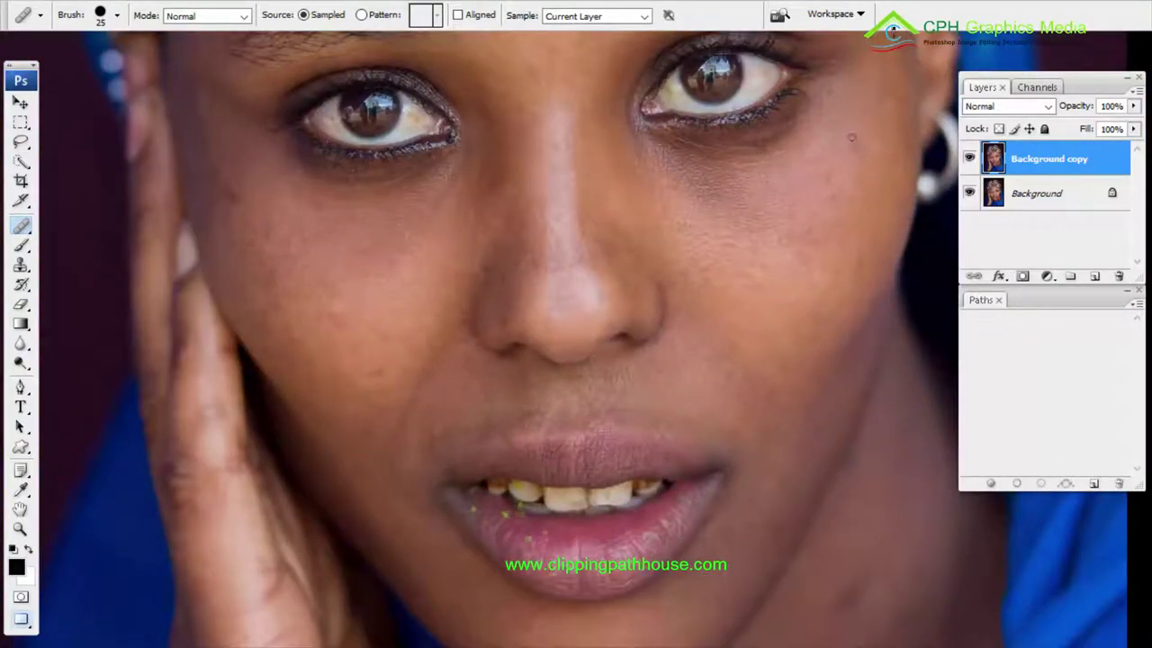
left_click(970, 158)
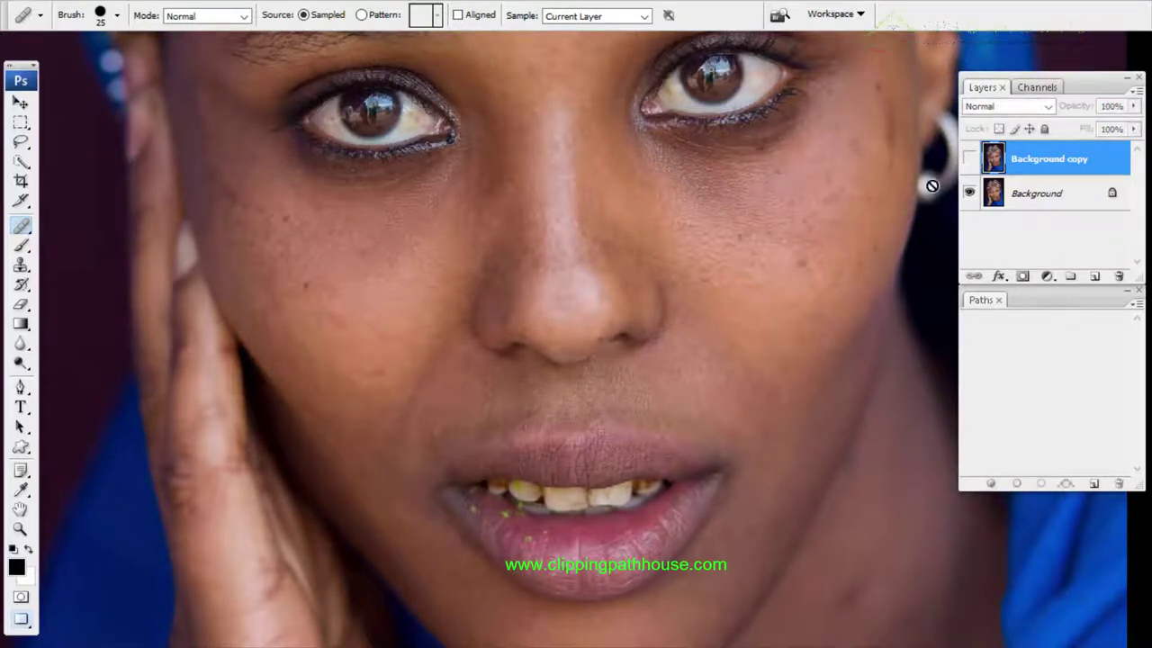
left_click(969, 158)
Heal the green fleck on the lower lip near the mouth corner on the image's left, brush size 35
left_click_drag(463, 542, 449, 434)
left_click_drag(885, 458, 360, 294)
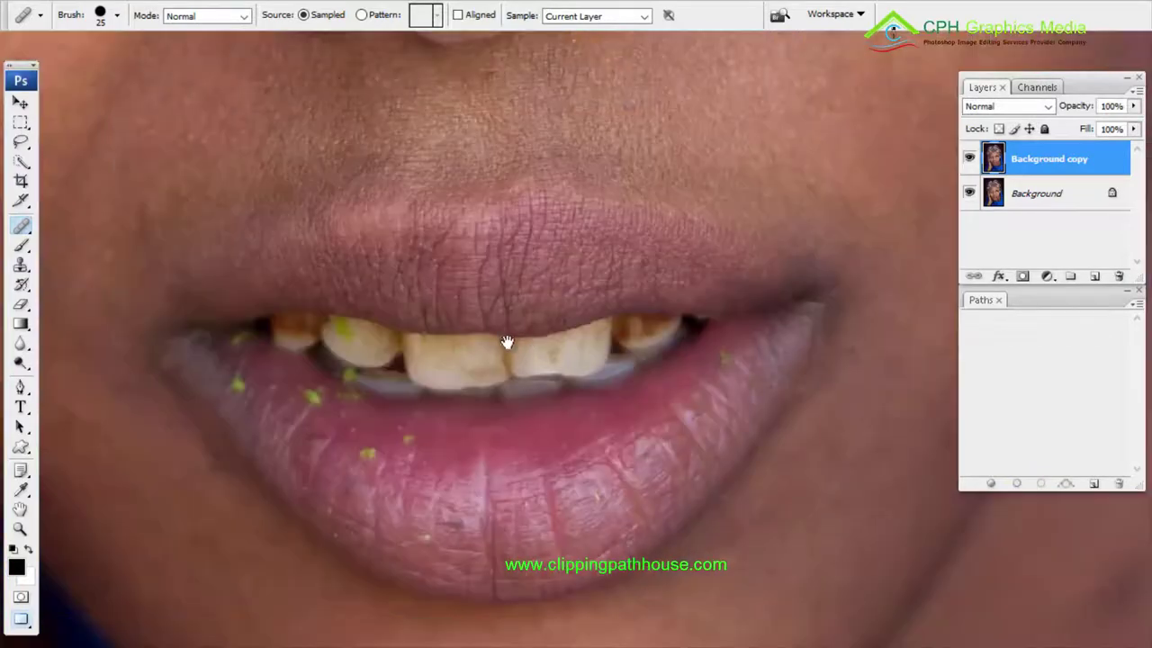
left_click_drag(473, 360, 539, 354)
mouse_move(677, 313)
left_mouse_down()
mouse_move(334, 364)
mouse_move(135, 421)
left_mouse_up()
left_click_drag(513, 423, 558, 442)
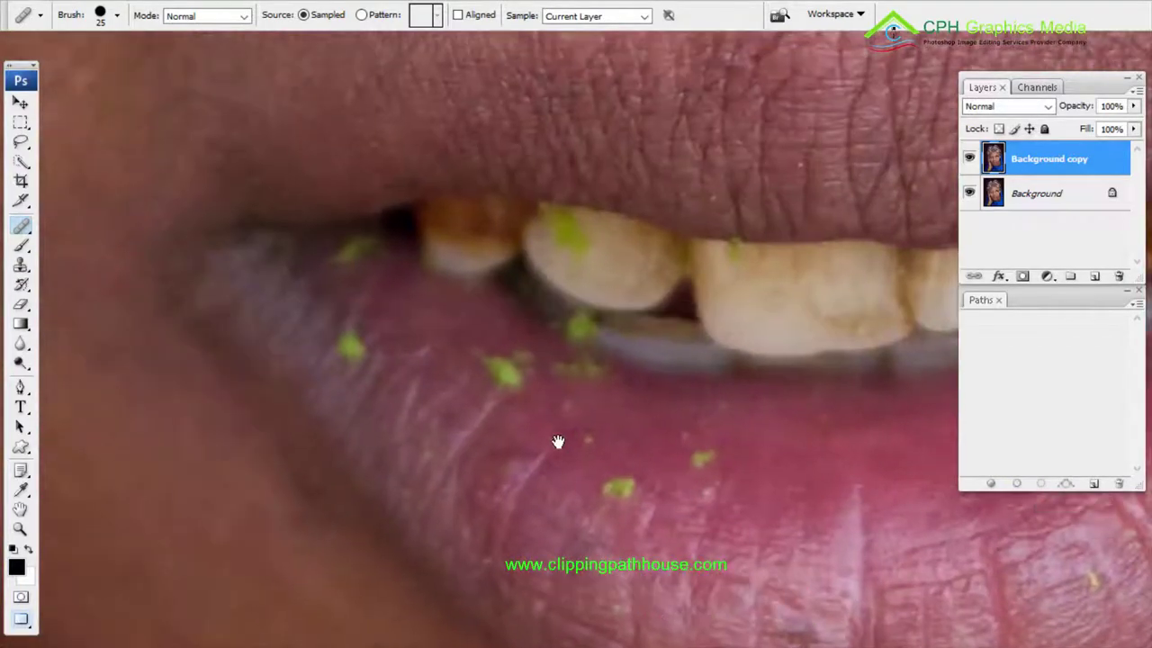
key("]")
left_click(354, 344)
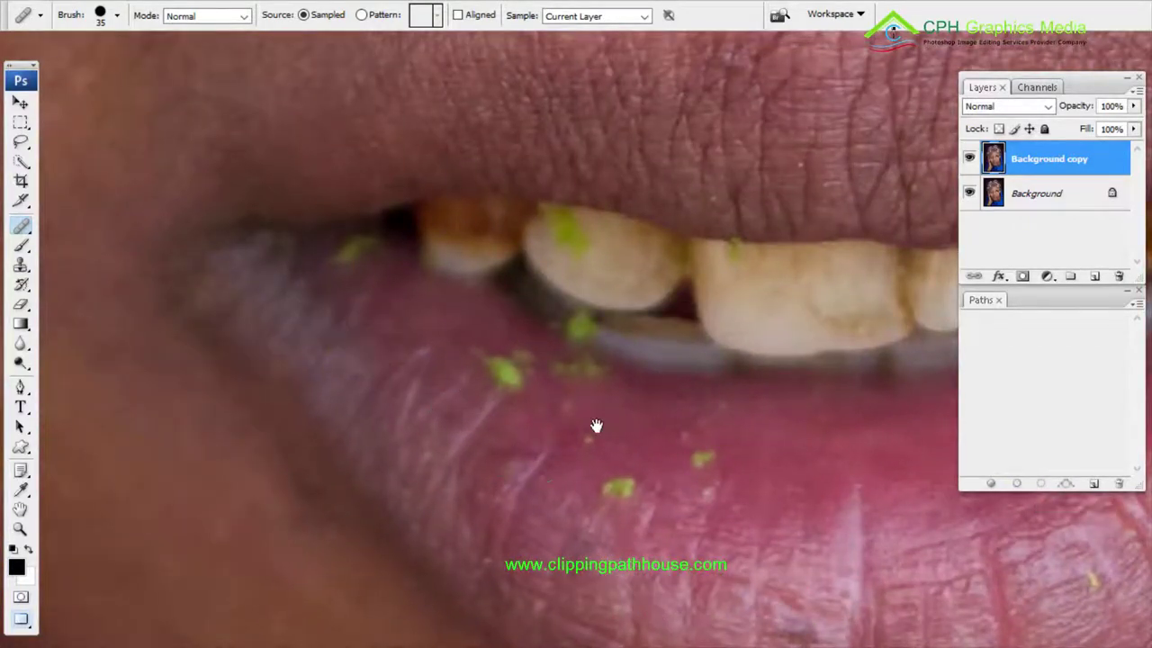
Patch the two green flecks in the middle of the lower lip's left half with the Patch tool
left_click_drag(598, 427, 538, 330)
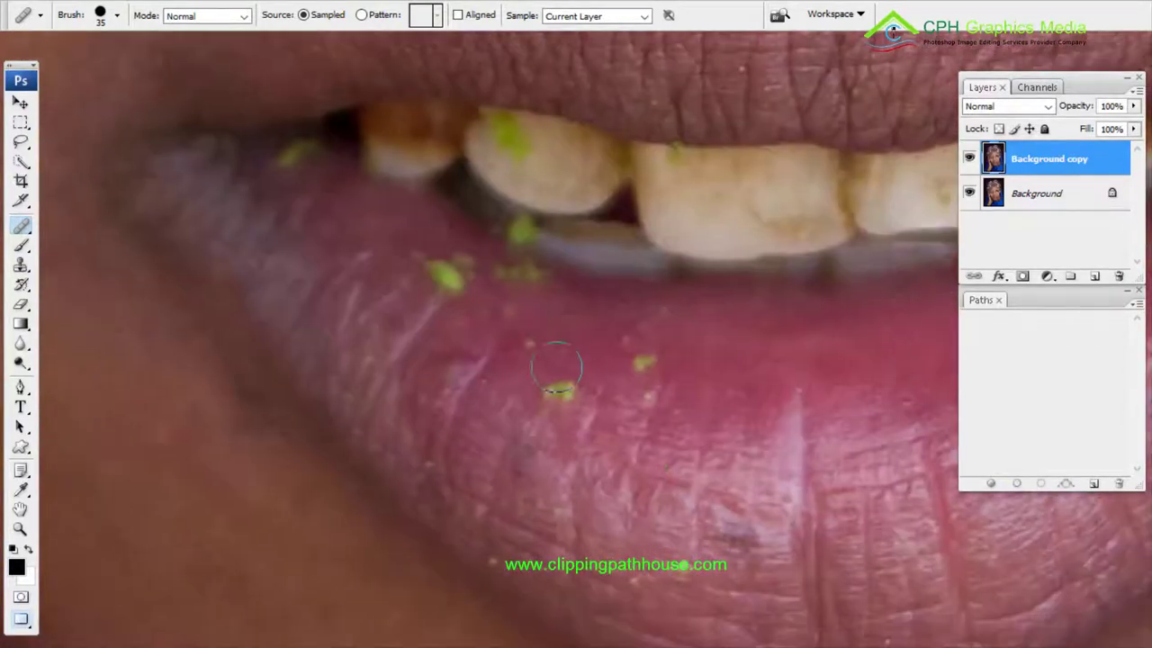
right_click(22, 225)
left_click(94, 258)
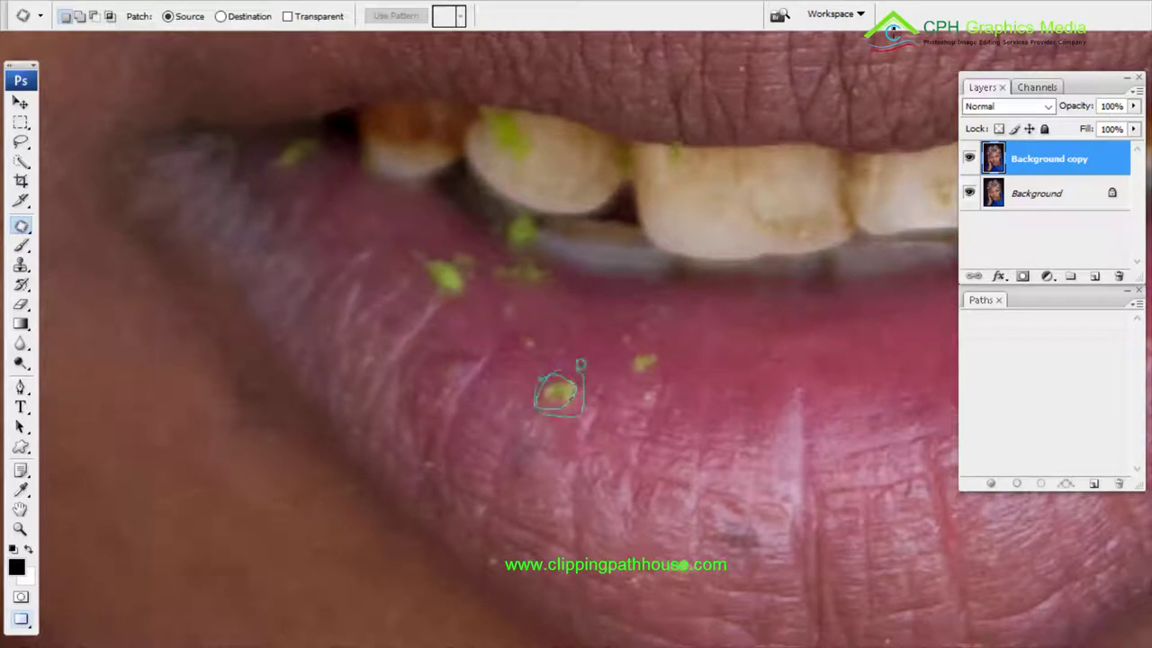
left_click_drag(581, 364, 641, 333)
key("ctrl+d")
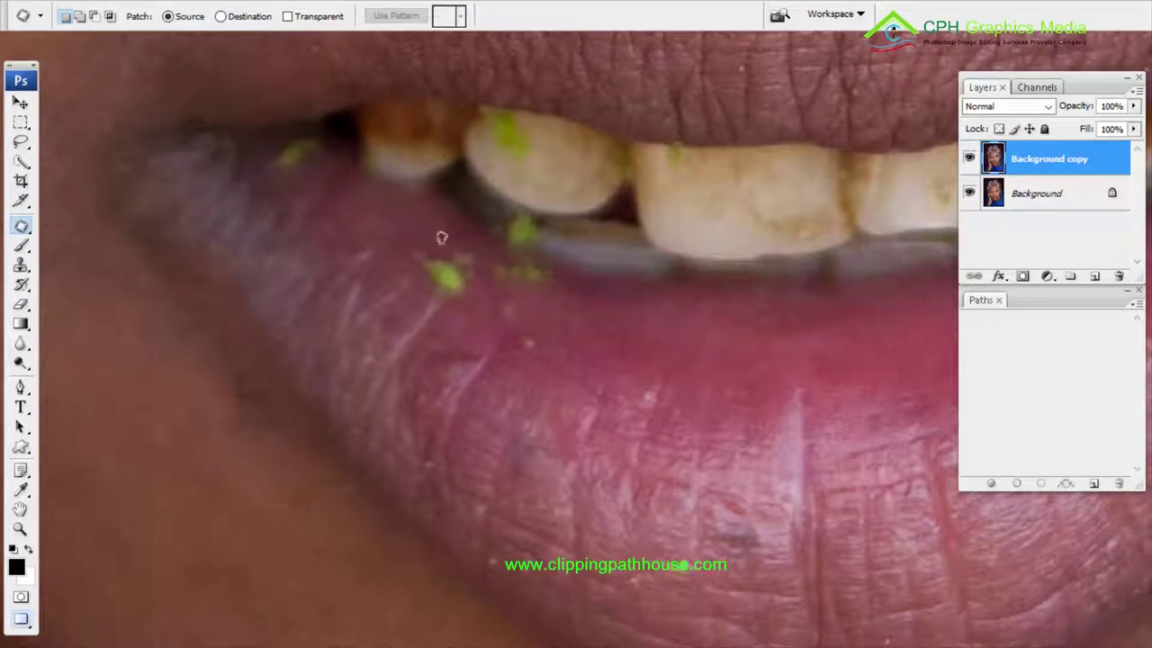
Patch the bright green fleck on the inner lower lip and the one at the mouth corner on the image's left
mouse_move(443, 290)
left_mouse_down()
mouse_move(468, 245)
mouse_move(372, 225)
left_mouse_up()
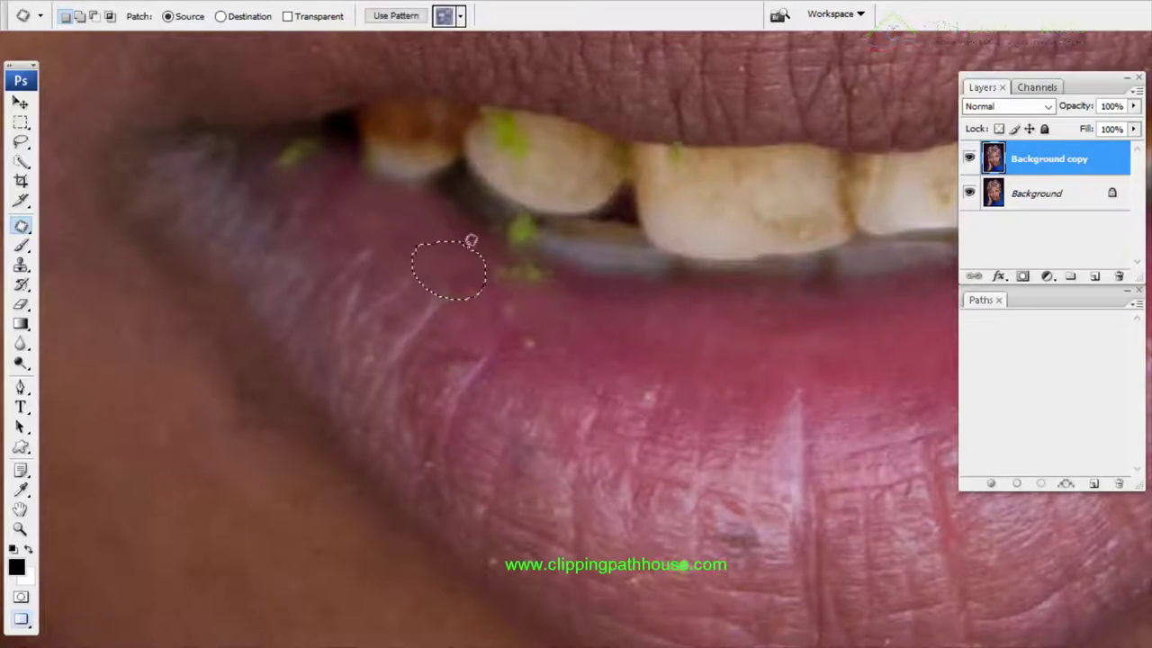
mouse_move(300, 139)
left_mouse_down()
mouse_move(264, 149)
mouse_move(270, 171)
mouse_move(301, 140)
left_mouse_up()
left_click_drag(310, 153, 339, 180)
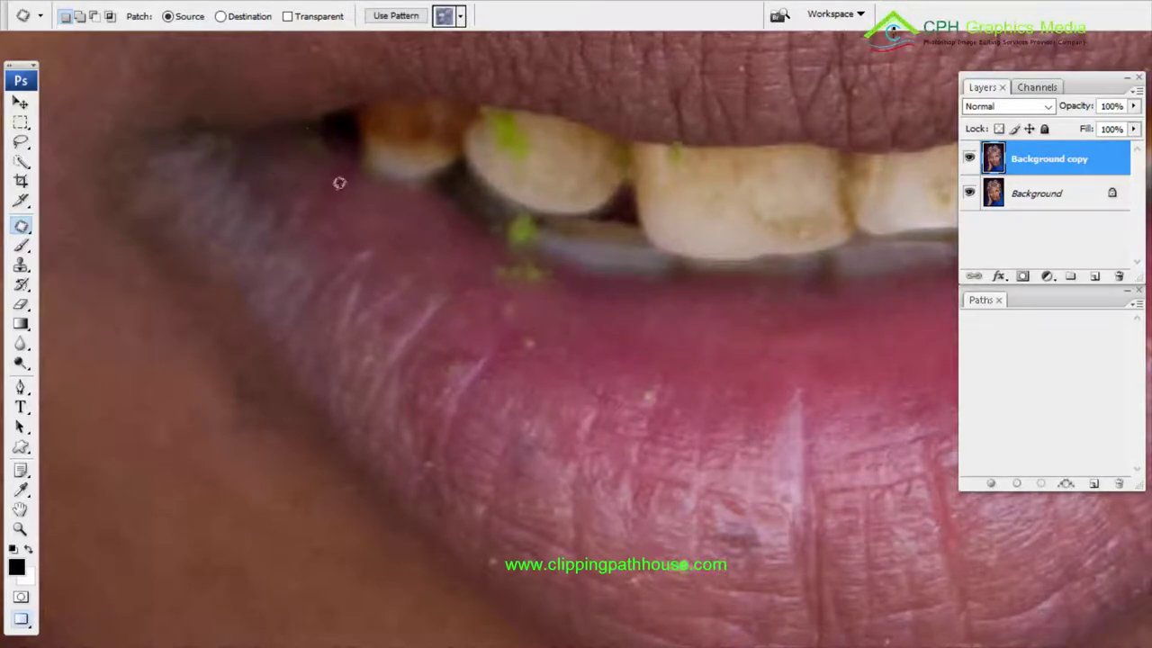
key("ctrl+d")
Patch the row of tiny green flecks on the lower lip just beneath the teeth
left_click_drag(475, 274, 546, 267)
mouse_move(538, 279)
left_mouse_down()
mouse_move(581, 308)
mouse_move(537, 317)
left_mouse_up()
key("ctrl+d")
key("ctrl+d")
Patch the yellow fleck on the lower part of the lower lip, left of its centre crease
mouse_move(540, 342)
left_mouse_down()
mouse_move(576, 339)
mouse_move(507, 157)
left_mouse_up()
left_click(583, 337, "alt")
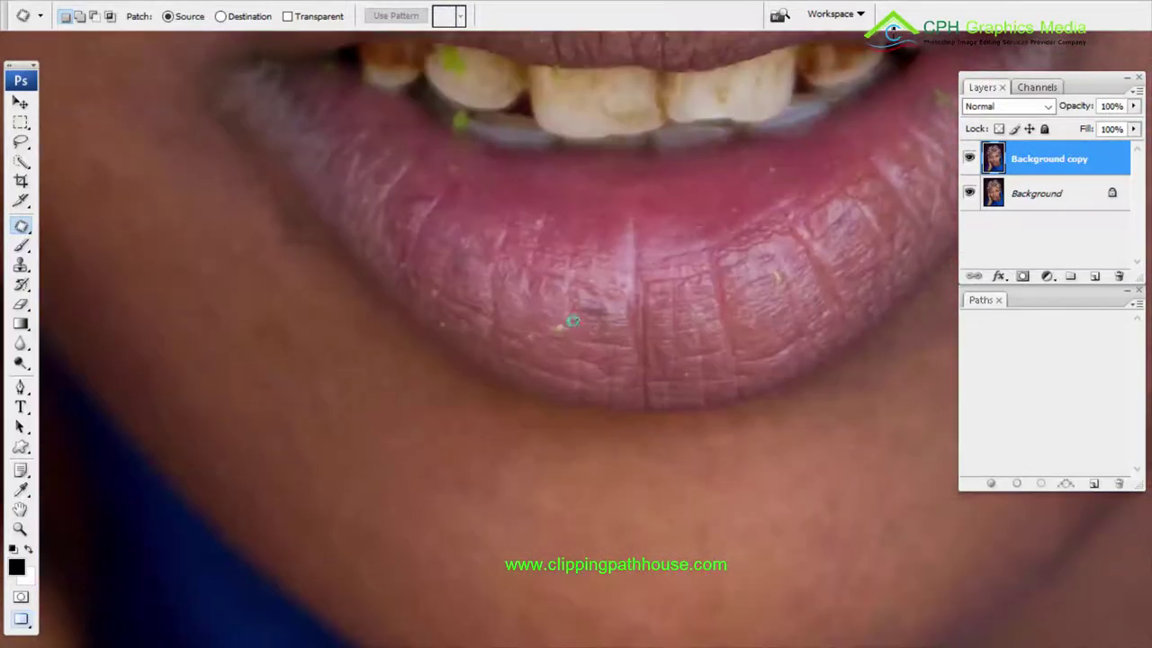
left_click(578, 324, "ctrl")
left_click(579, 325)
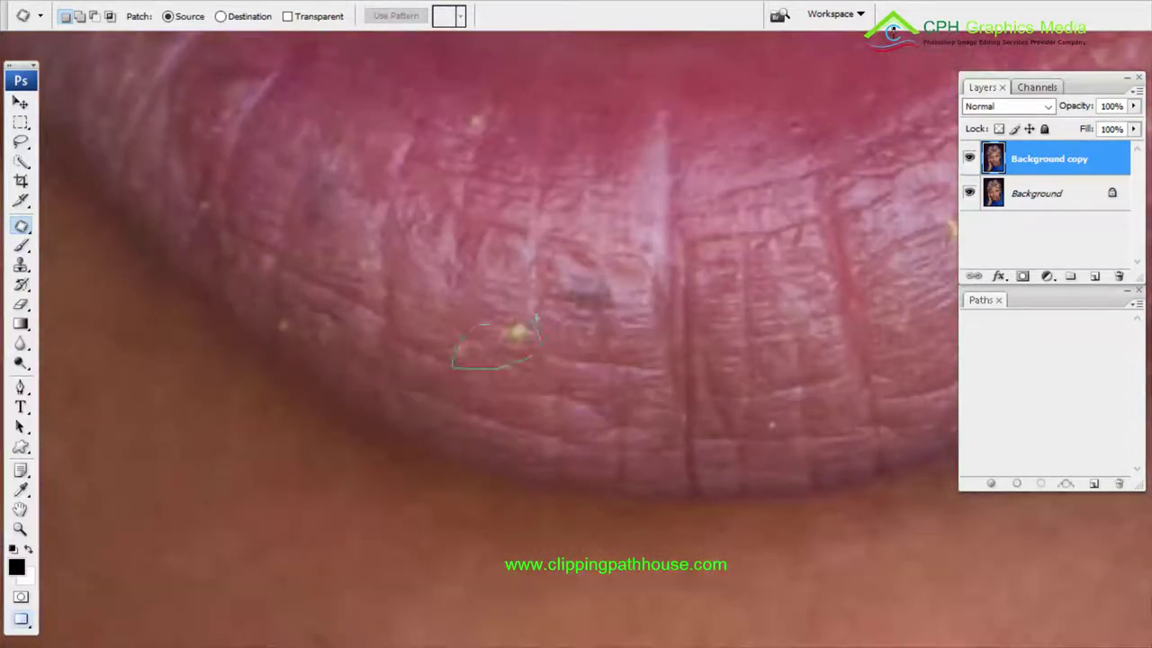
left_click_drag(537, 317, 411, 319)
key("ctrl+d")
Patch the pale speck near the lower lip's bottom edge and the yellowish speck on its upper middle area
left_click_drag(516, 303, 636, 282)
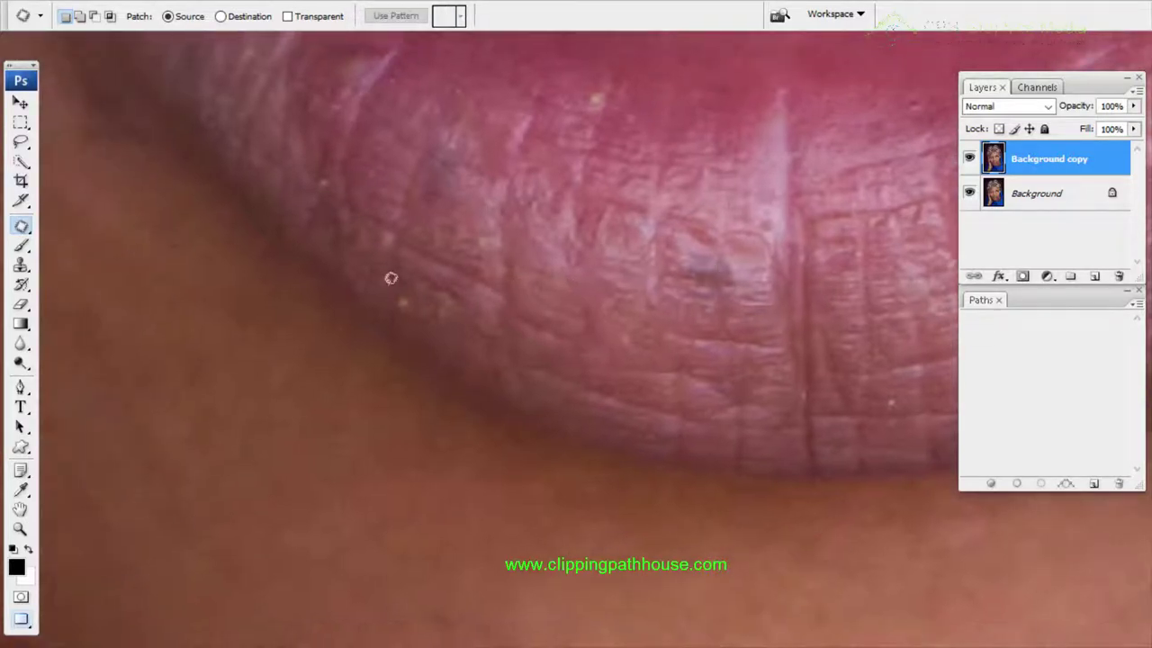
mouse_move(400, 284)
left_mouse_down()
mouse_move(416, 303)
mouse_move(413, 290)
left_mouse_up()
mouse_move(403, 307)
left_mouse_down()
mouse_move(367, 259)
mouse_move(435, 333)
mouse_move(442, 368)
left_mouse_up()
key("ctrl+d")
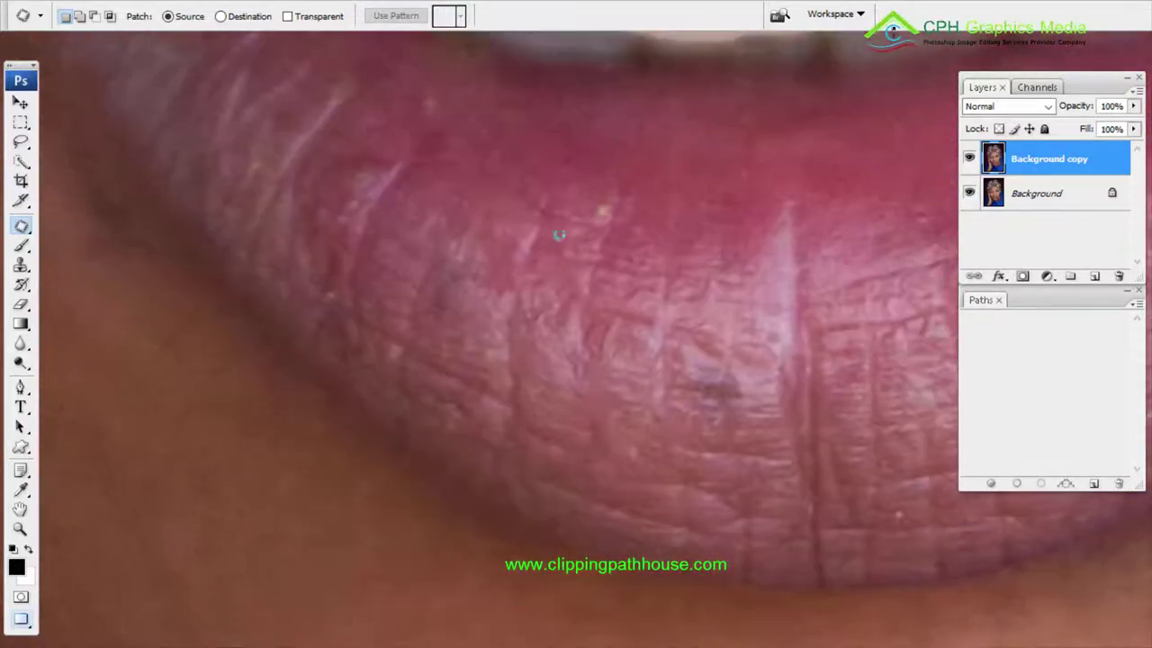
mouse_move(595, 192)
left_mouse_down()
mouse_move(617, 193)
mouse_move(654, 230)
left_mouse_up()
key("ctrl+d")
Patch the dark bluish mark on the lower lip beside the centre crease with nearby lip texture
left_click_drag(705, 360, 573, 291)
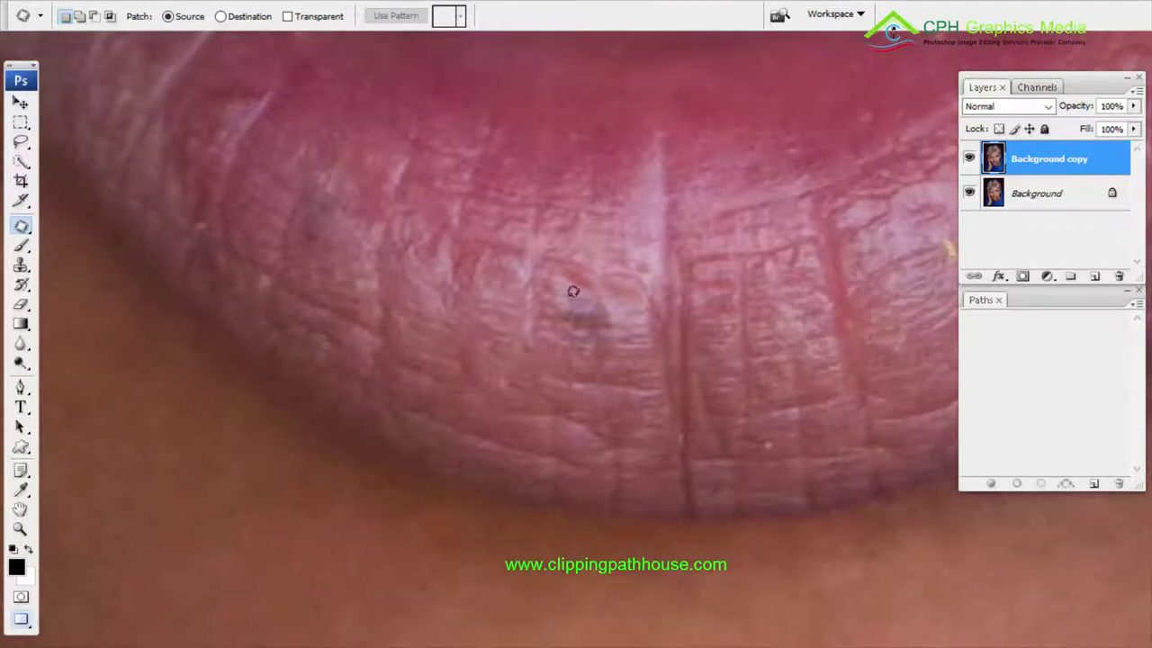
mouse_move(572, 336)
left_mouse_down()
mouse_move(561, 295)
mouse_move(512, 303)
left_mouse_up()
key("ctrl+d")
Patch the yellow fleck on the lower lip to the right of its centre crease
mouse_move(868, 268)
left_mouse_down()
mouse_move(481, 355)
mouse_move(476, 368)
left_mouse_up()
left_click_drag(564, 366, 556, 326)
left_click_drag(554, 350, 520, 345)
key("ctrl+d")
mouse_move(560, 135)
left_mouse_down()
mouse_move(584, 332)
mouse_move(578, 318)
left_mouse_up()
left_click_drag(574, 335, 590, 318)
left_click(610, 240)
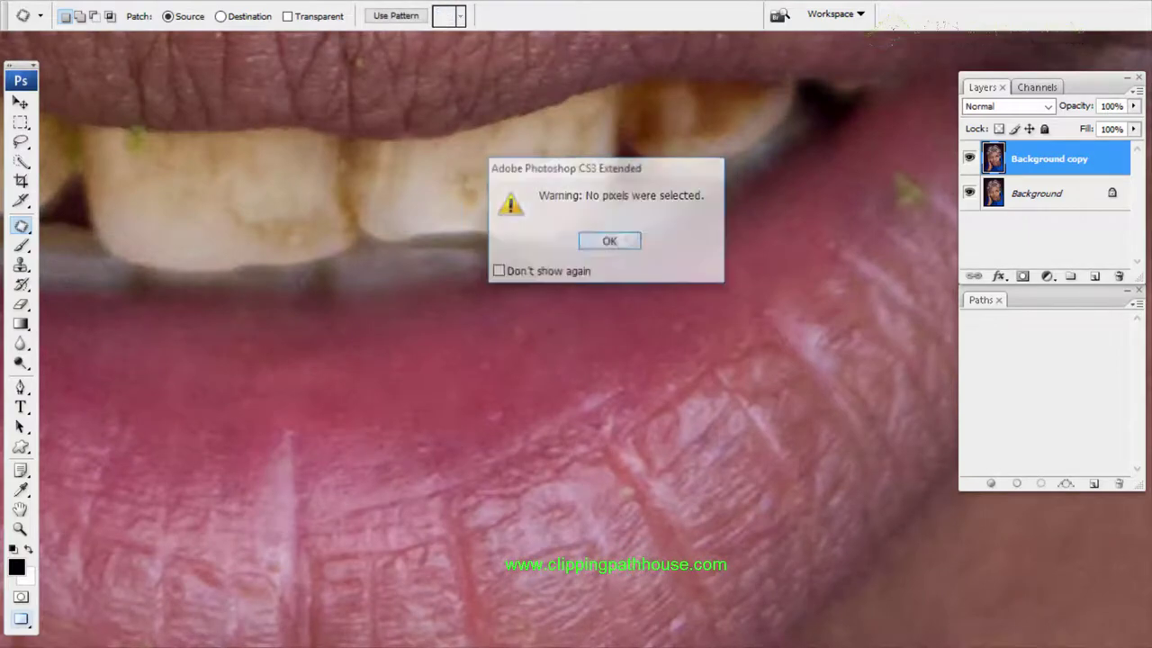
Patch the green fleck on the lower lip near the mouth corner on the image's right
mouse_move(921, 207)
left_mouse_down()
mouse_move(520, 322)
mouse_move(502, 342)
left_mouse_up()
scroll(521, 322, "up", 1)
left_click_drag(525, 349, 563, 292)
key("ctrl+d")
Patch the spot on the inner lower lip near the image's right mouth corner, sampling the skin below the mouth
left_click(639, 278, "alt")
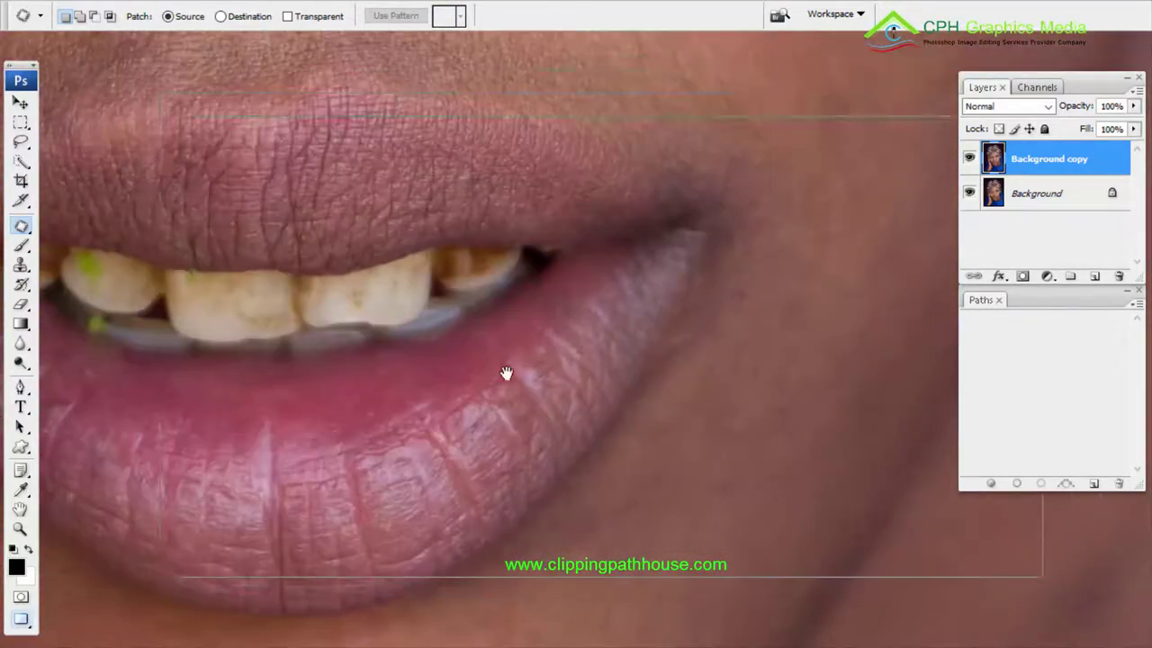
left_click(450, 358, "alt")
left_click_drag(441, 355, 555, 312)
left_click_drag(494, 360, 331, 331)
left_click(650, 259, "ctrl")
mouse_move(657, 217)
left_mouse_down()
mouse_move(660, 246)
mouse_move(655, 218)
left_mouse_up()
key("ctrl+d")
left_click_drag(662, 234, 779, 378)
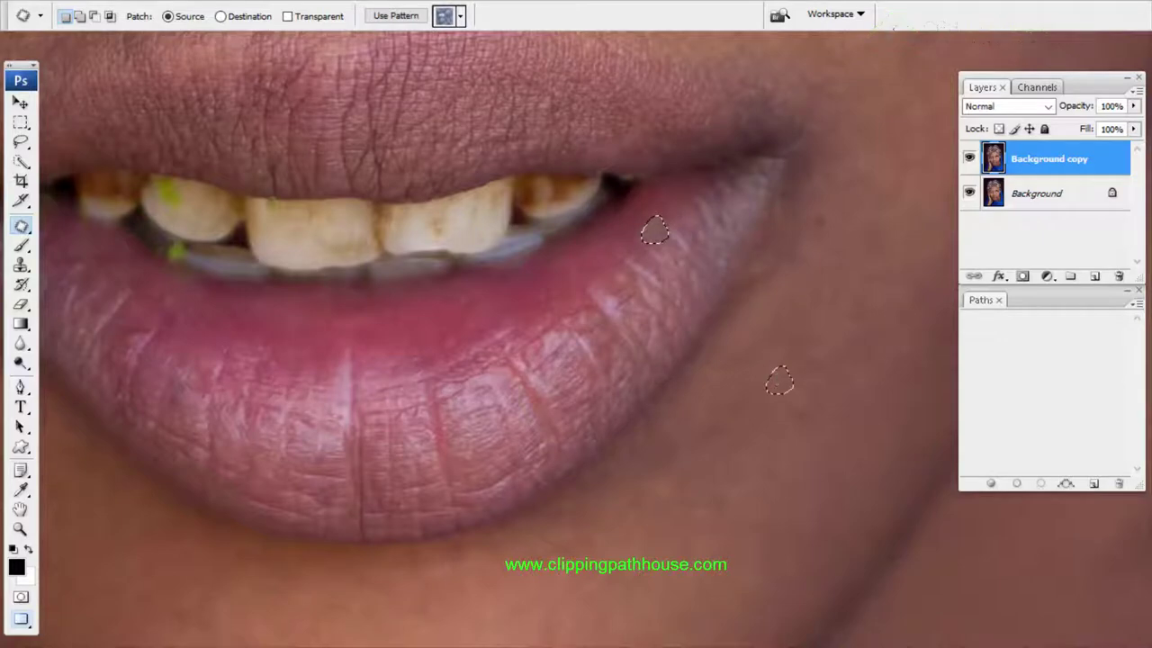
key("ctrl+d")
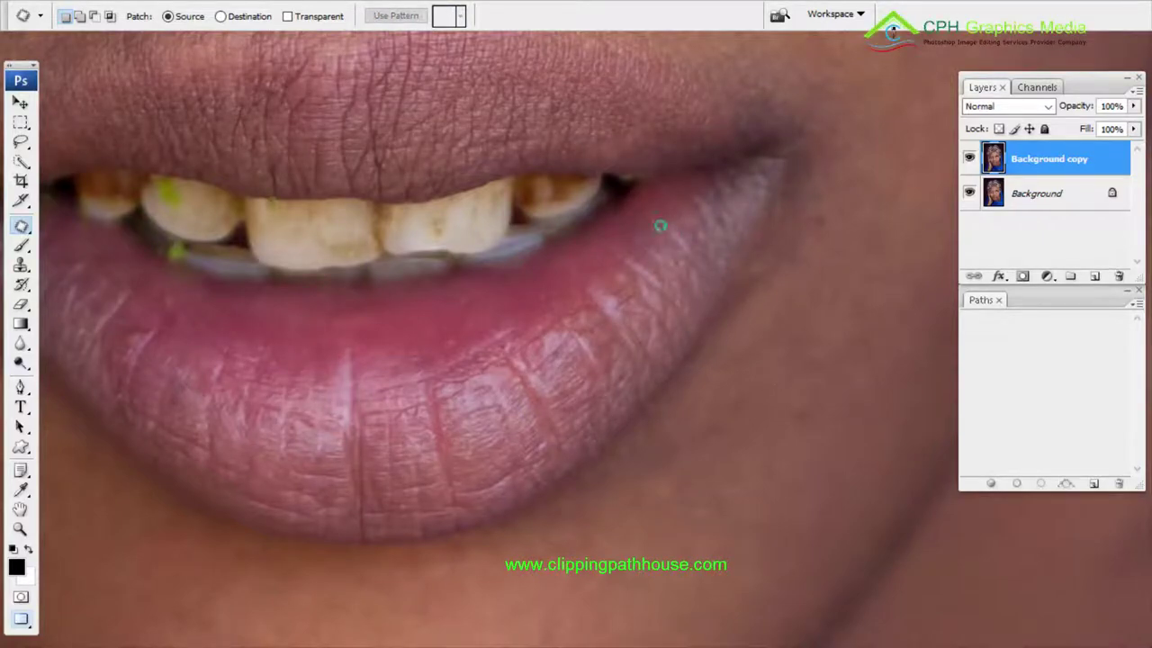
left_click_drag(355, 251, 689, 296)
left_click(689, 296, "alt")
left_click(733, 432, "alt")
left_click_drag(733, 432, 628, 265)
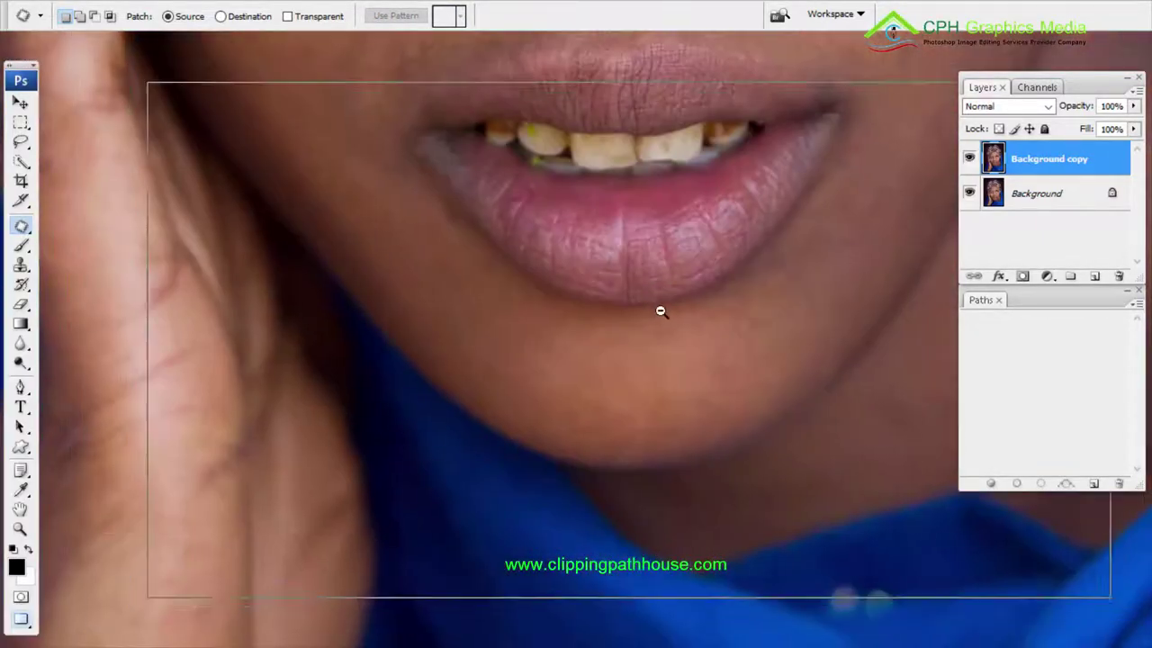
Patch the small spots on the neck beneath the jaw with nearby clean skin
left_click(658, 311, "alt")
mouse_move(845, 279)
left_mouse_down()
mouse_move(738, 382)
mouse_move(662, 288)
mouse_move(695, 218)
left_mouse_up()
key("ctrl+d")
left_click_drag(563, 363, 603, 326)
key("ctrl+d")
left_click_drag(683, 421, 698, 395)
left_click_drag(699, 407, 721, 370)
key("ctrl+d")
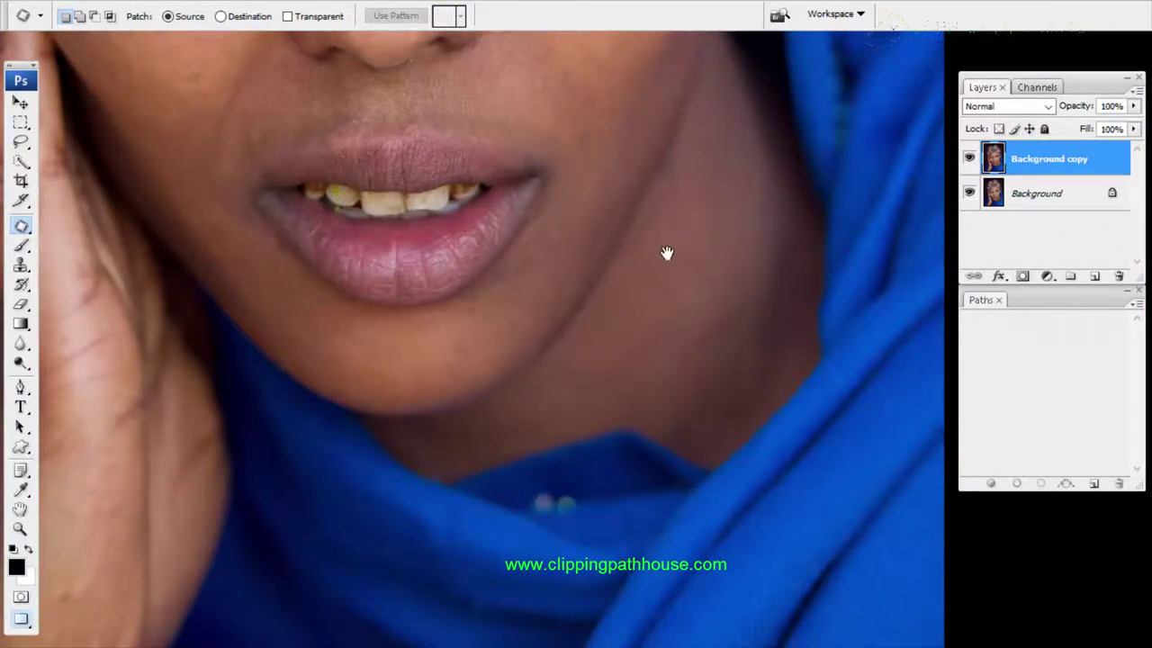
Patch the dark spot on the outer cheek near the jaw edge on the image's right, sampling the skin just below it
left_click_drag(670, 104, 753, 457)
left_click_drag(531, 171, 815, 416)
left_click_drag(599, 164, 362, 3)
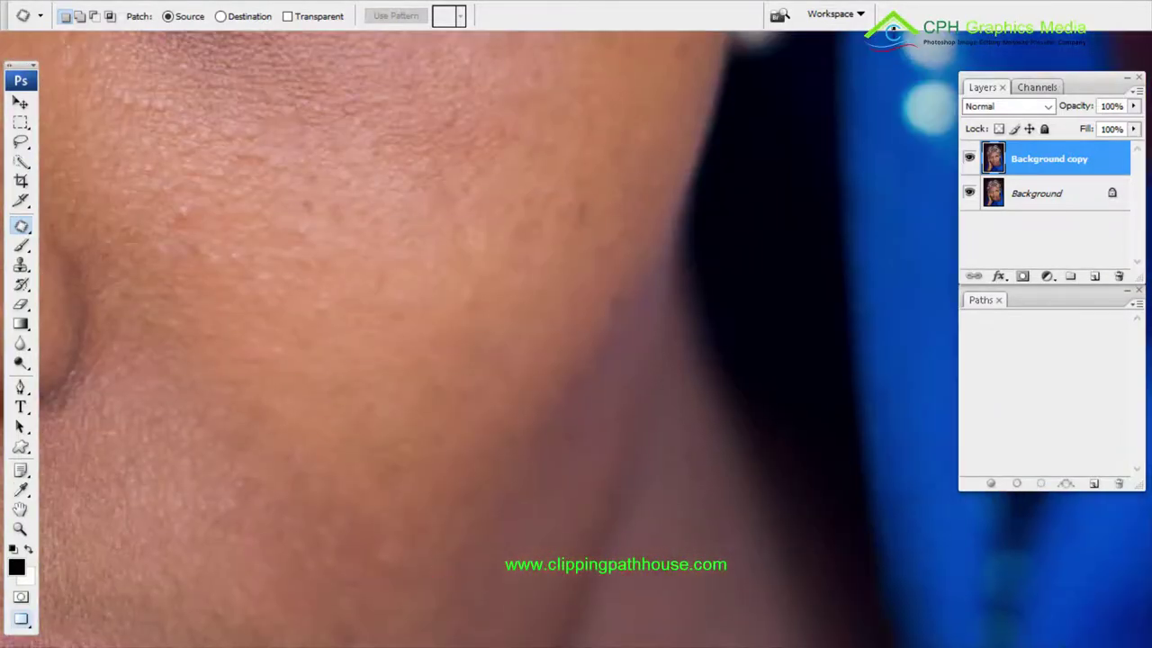
left_click_drag(592, 286, 593, 319)
left_click_drag(570, 242, 571, 187)
left_click_drag(577, 222, 555, 265)
key("ctrl+d")
left_click(478, 267, "alt")
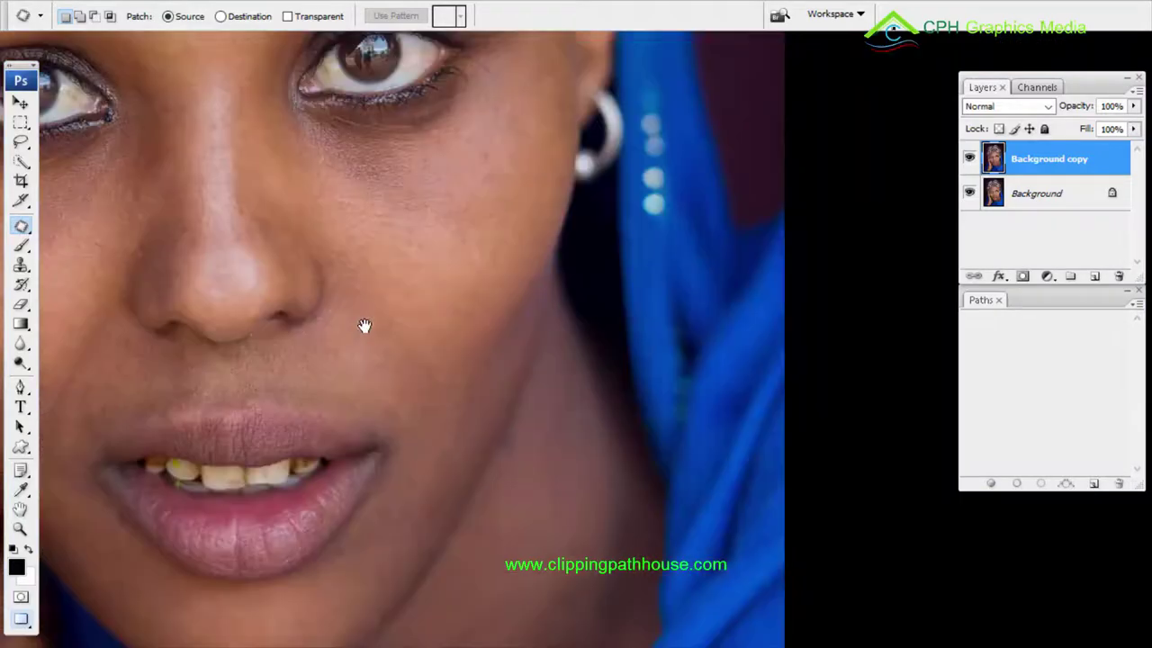
Patch a dark spot on the outer cheek below the eye on the image's left with the adjacent skin
left_click_drag(364, 326, 817, 337)
left_click(817, 337, "alt")
left_click_drag(475, 262, 681, 354)
left_click_drag(411, 260, 747, 487)
left_click_drag(387, 207, 542, 358)
left_click_drag(439, 279, 442, 357)
mouse_move(470, 432)
left_mouse_down()
mouse_move(488, 290)
mouse_move(476, 284)
left_mouse_up()
mouse_move(482, 356)
left_mouse_down()
mouse_move(524, 384)
mouse_move(509, 365)
left_mouse_up()
key("ctrl+d")
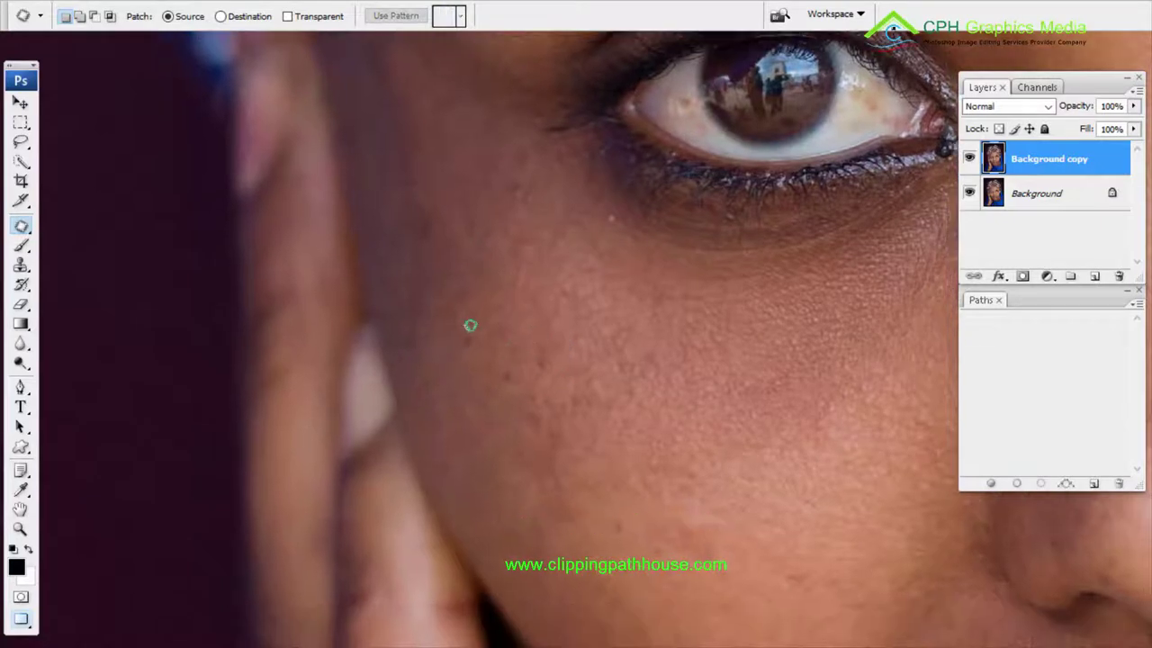
Patch the remaining small dark spots on the outer cheek beside the fingers, sampling the skin above them
left_click_drag(470, 331, 473, 333)
left_click_drag(470, 345, 477, 286)
key("ctrl+d")
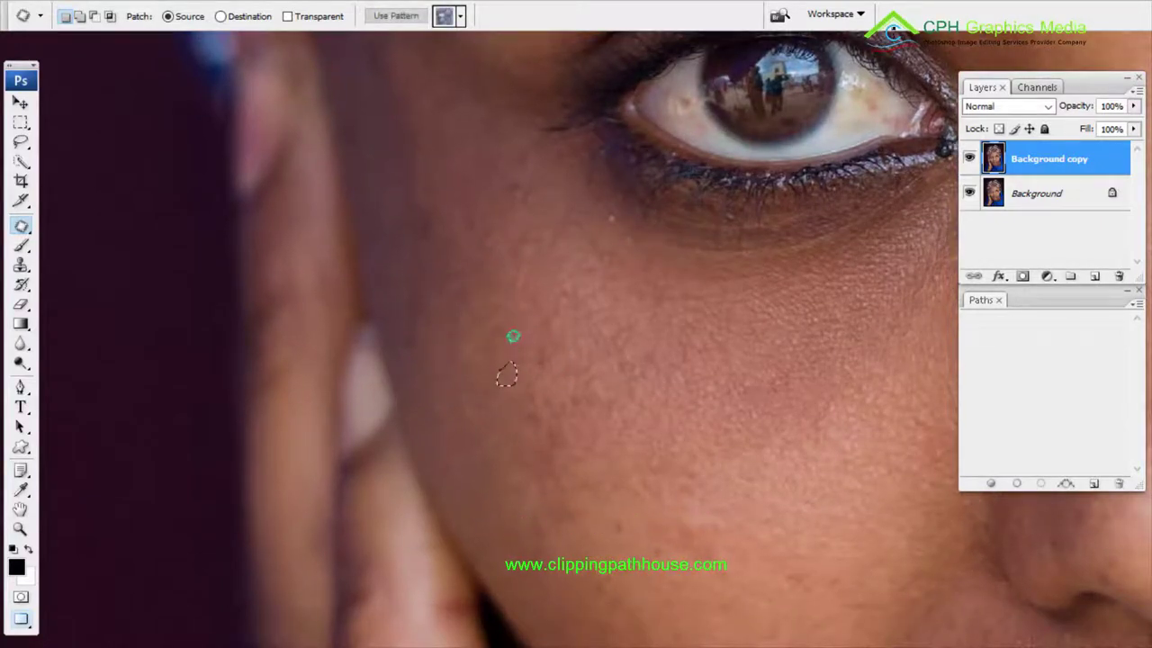
scroll(510, 337, "up", 2)
mouse_move(430, 231)
left_mouse_down()
mouse_move(455, 260)
mouse_move(415, 328)
left_mouse_up()
left_click(501, 341)
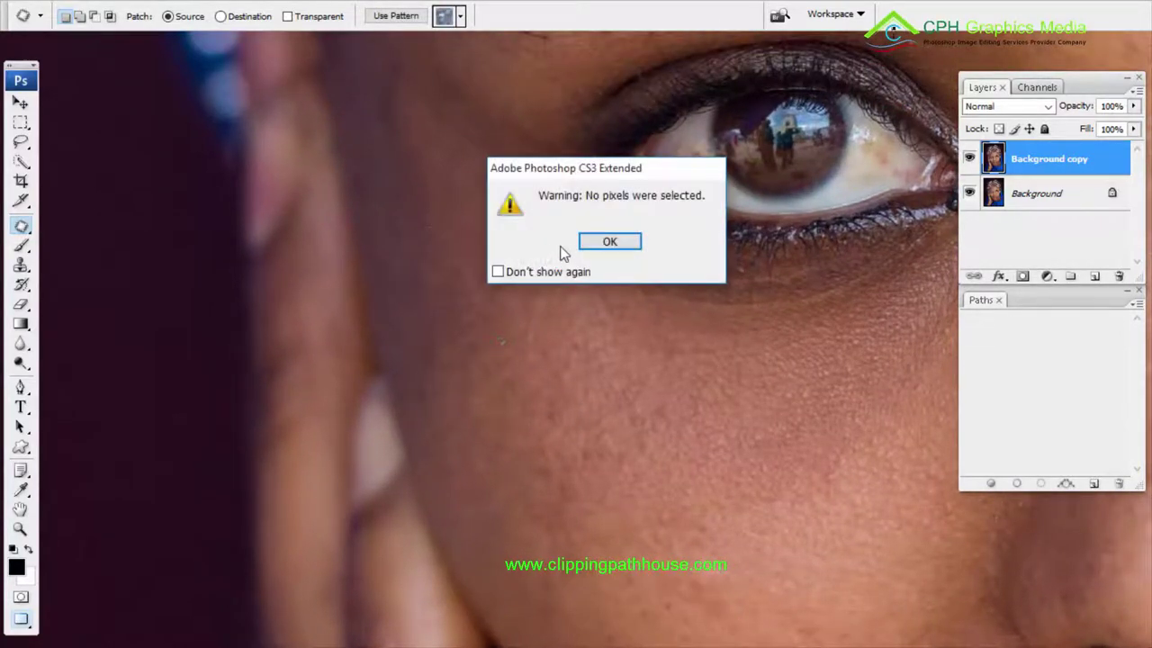
left_click(610, 243)
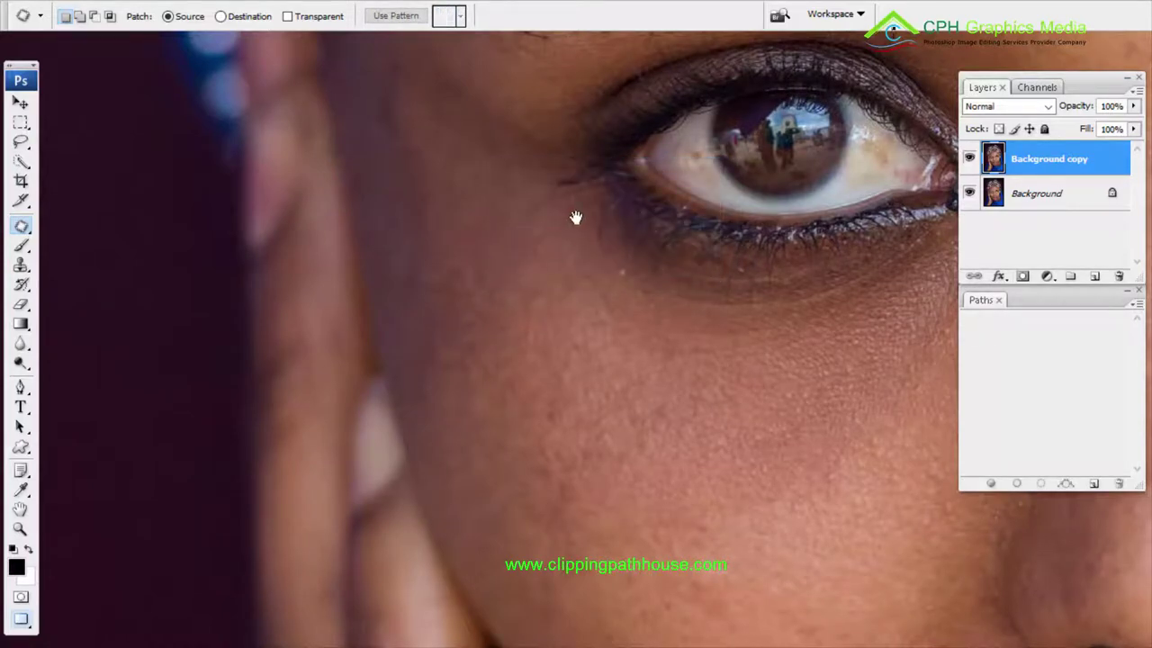
Patch the spots around the temple and outer forehead on the image's left with neighbouring skin
scroll(576, 216, "up", 5)
left_click_drag(275, 299, 283, 279)
left_click_drag(286, 295, 296, 251)
key("ctrl+d")
mouse_move(255, 506)
left_mouse_down()
mouse_move(259, 565)
mouse_move(271, 500)
left_mouse_up()
key("ctrl+d")
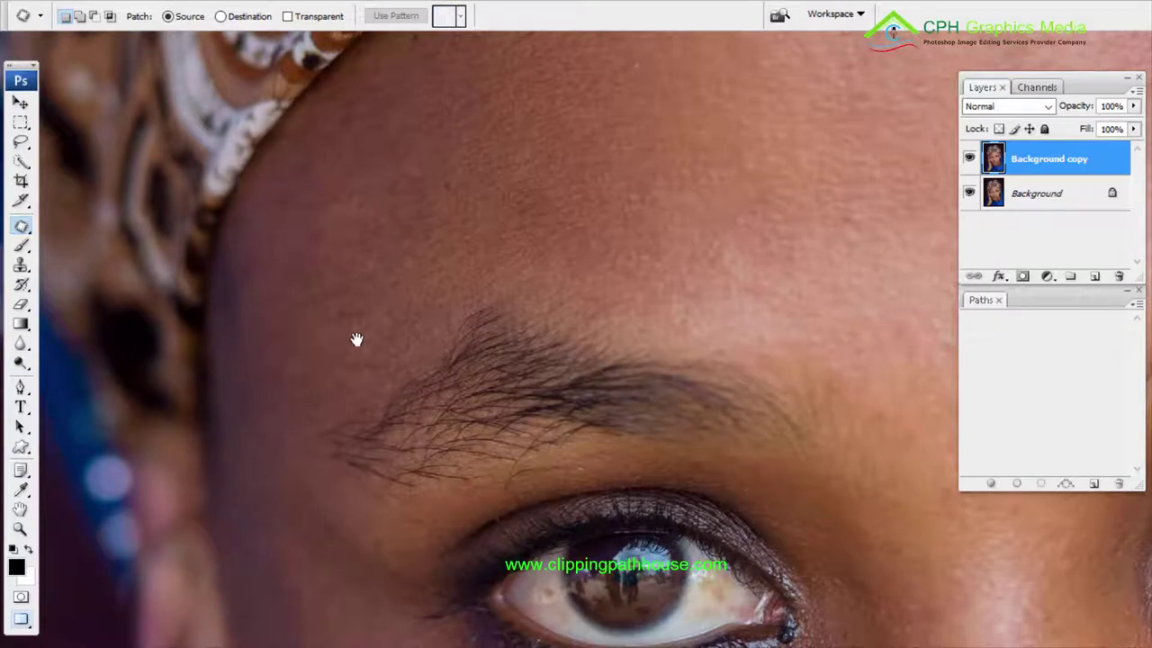
Patch the spot on the forehead above the eyebrow on the image's left with the skin beside it
left_click_drag(356, 339, 344, 384)
scroll(417, 280, "left", 5)
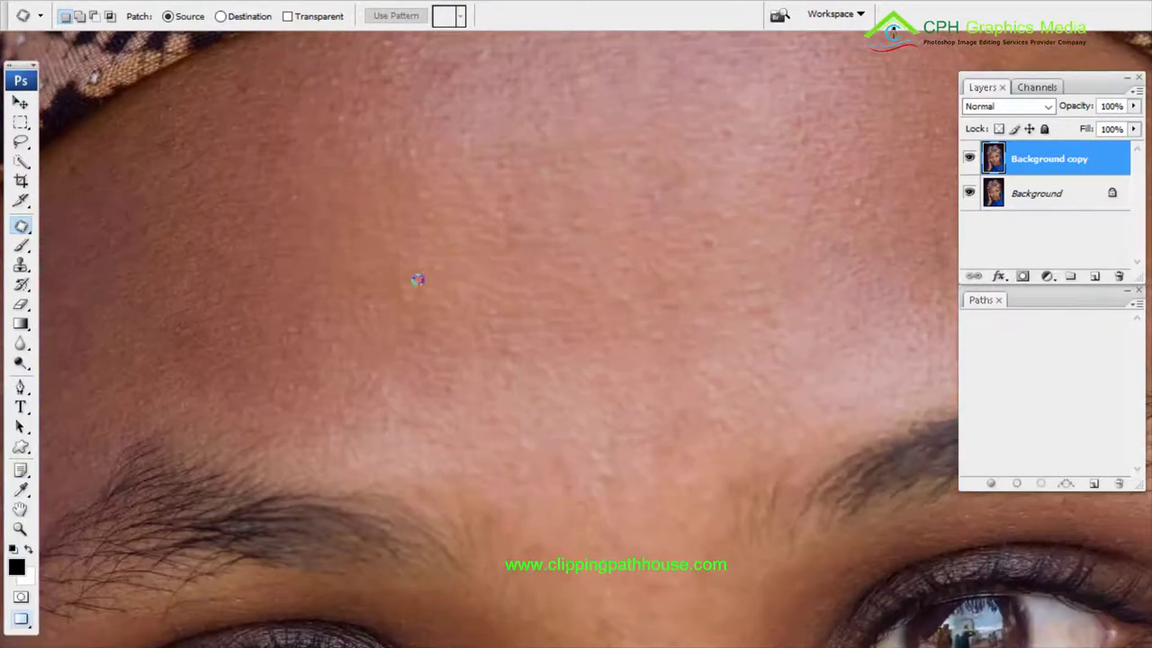
left_click_drag(434, 291, 411, 274)
left_click_drag(419, 292, 458, 288)
key("ctrl+d")
Inspect the forehead below the headscarf and the whole face, comparing the portrait with and without the Background copy layer
left_click_drag(747, 108, 558, 332)
left_click_drag(369, 236, 278, 221)
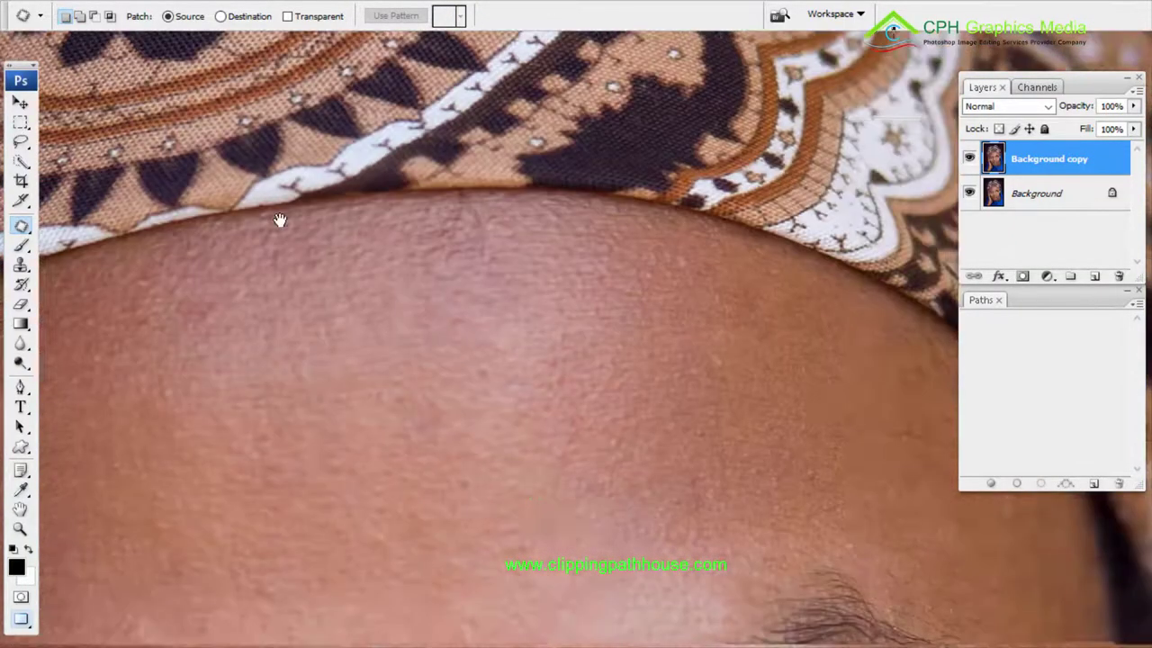
left_click_drag(729, 308, 466, 209)
scroll(466, 209, "down", 2)
scroll(589, 264, "down", 10)
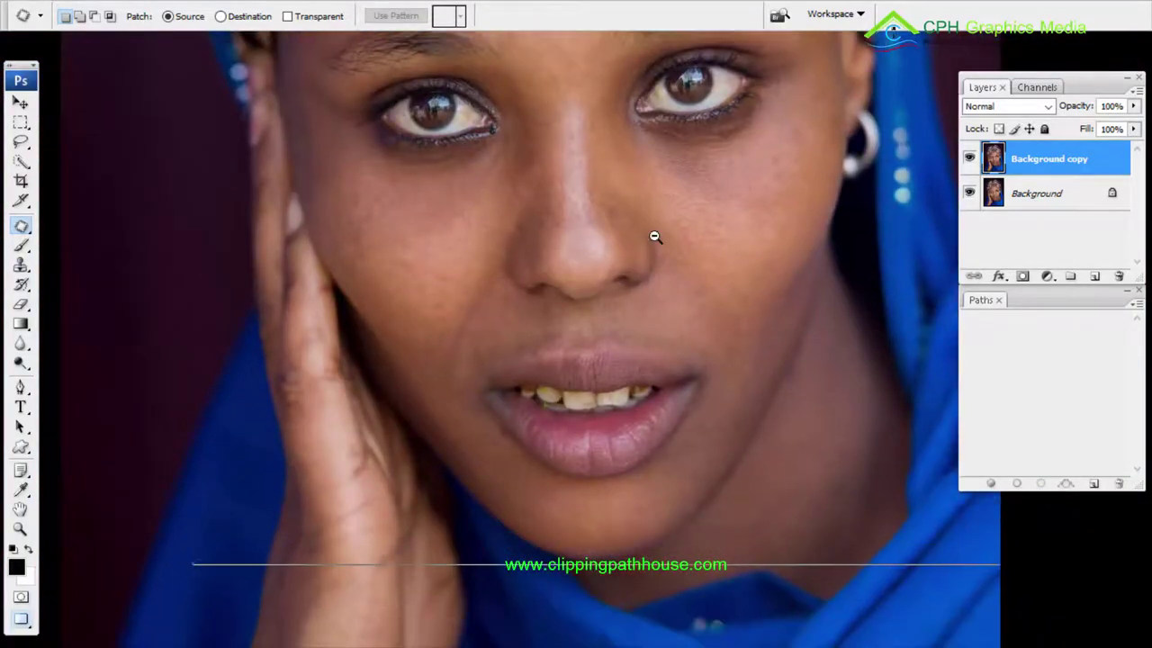
left_click(654, 237, "alt")
left_click_drag(723, 266, 724, 389)
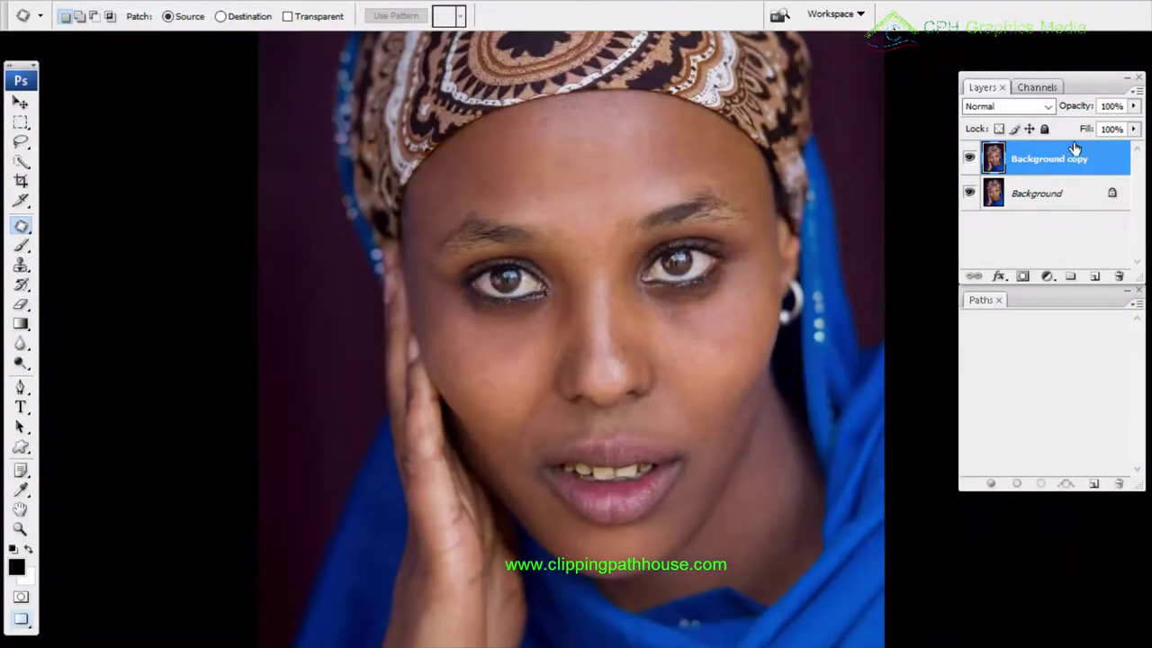
left_click(969, 162)
left_click(969, 159)
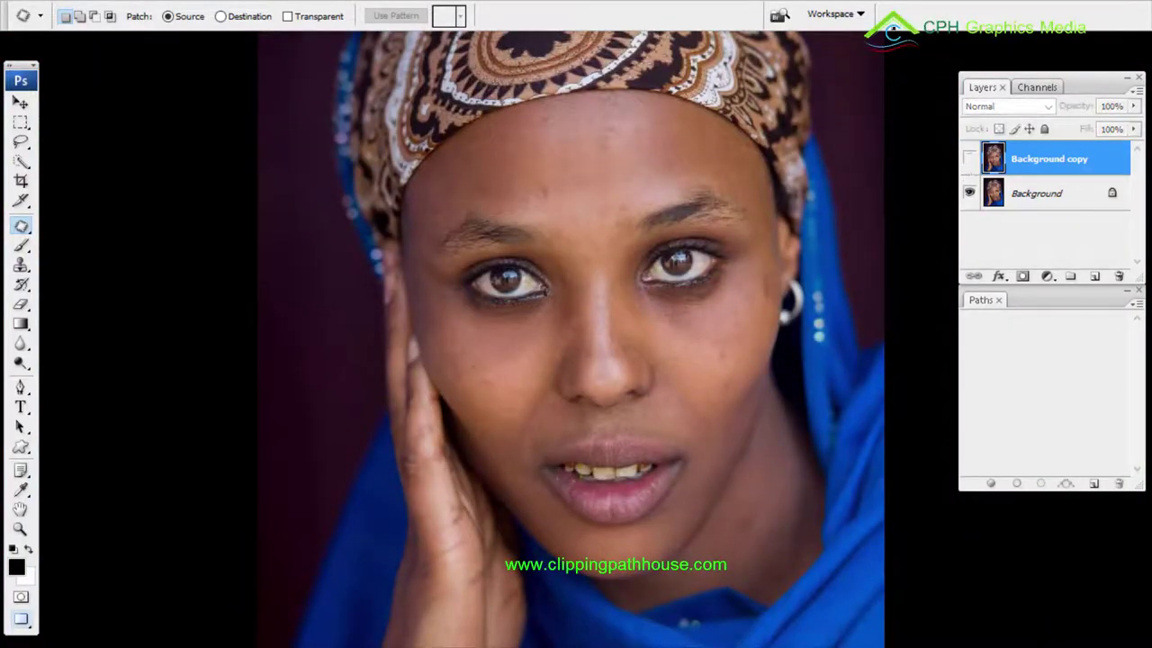
Compare the forehead close up before and after retouching by repeatedly hiding and showing the Background copy layer
left_click_drag(533, 154, 856, 324)
left_click_drag(430, 92, 774, 337)
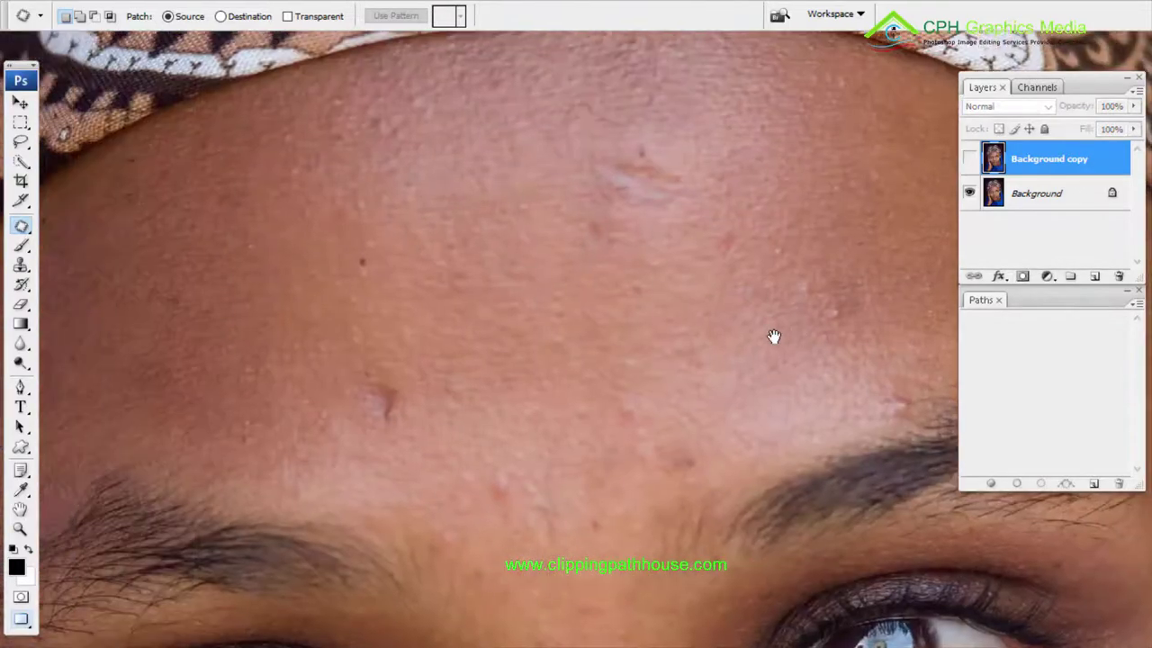
left_click(970, 159)
left_click(970, 159)
left_click(970, 159)
left_click(970, 160)
left_click(970, 159)
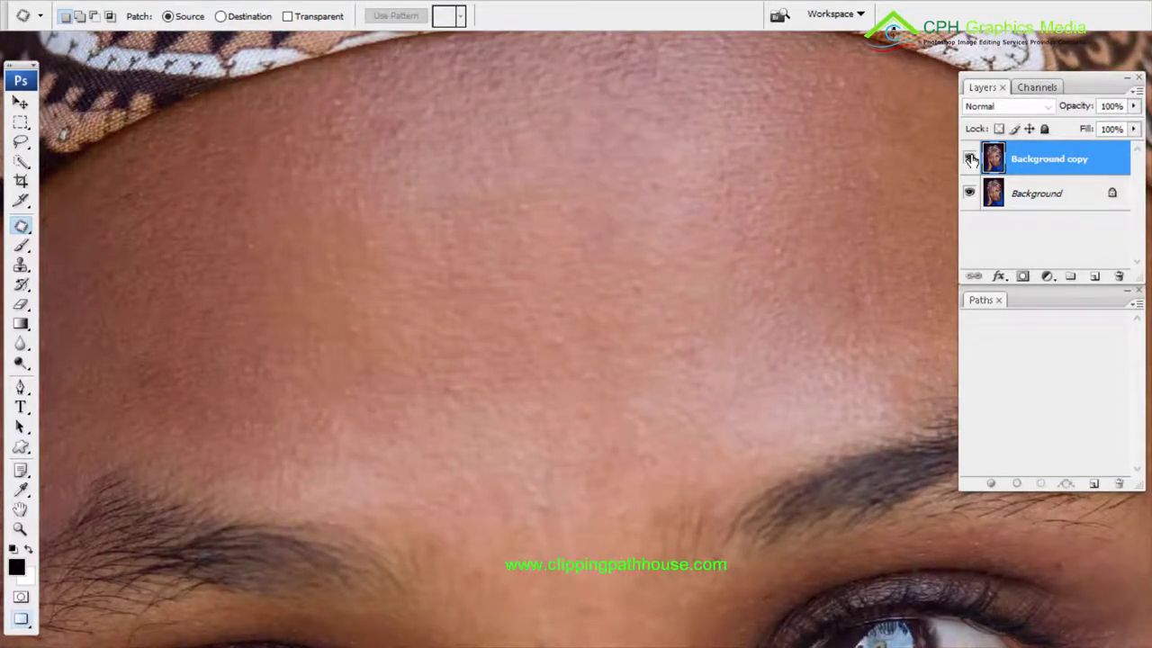
left_click(970, 159)
left_click(970, 159)
left_click(970, 159)
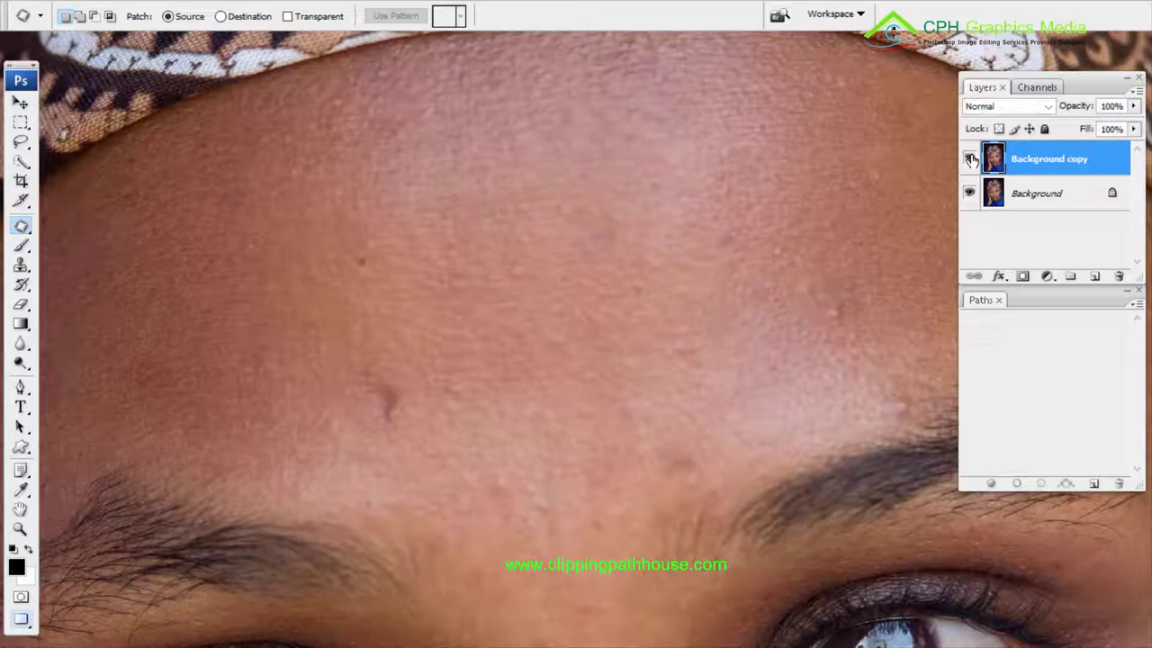
left_click(970, 159)
left_click(970, 159)
left_click(970, 159)
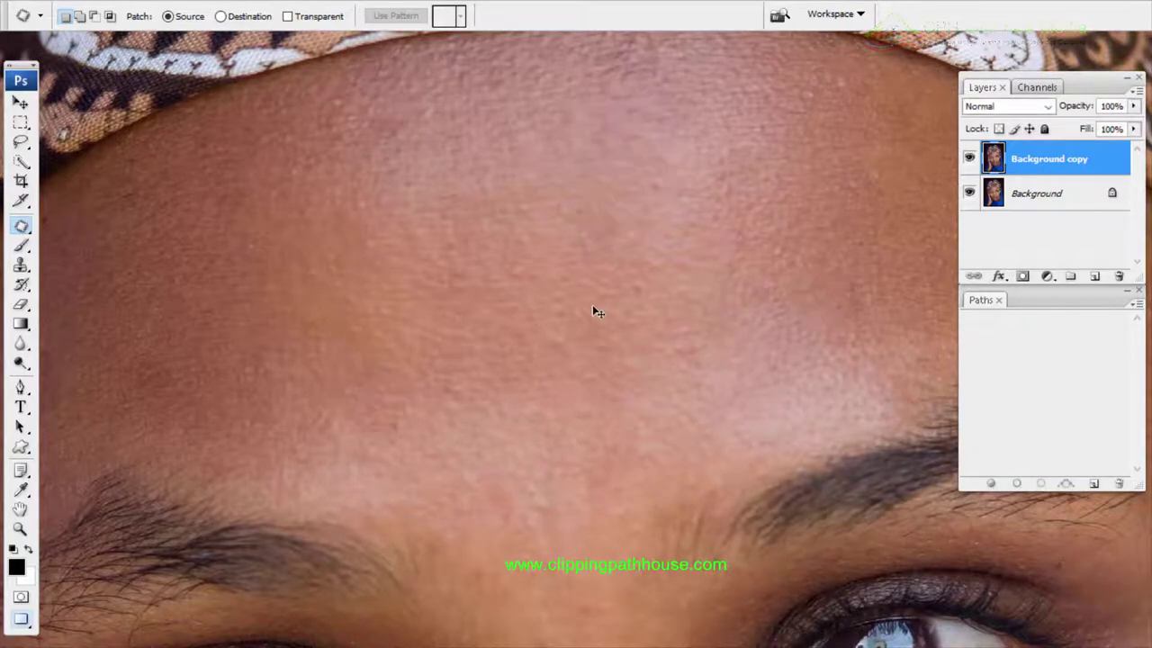
Switch the document from full screen to the maximized screen mode with the menu bar, showing the whole face
key("ctrl+minus")
key("ctrl+minus")
key("ctrl+minus")
left_click_drag(592, 304, 556, 254)
key("f")
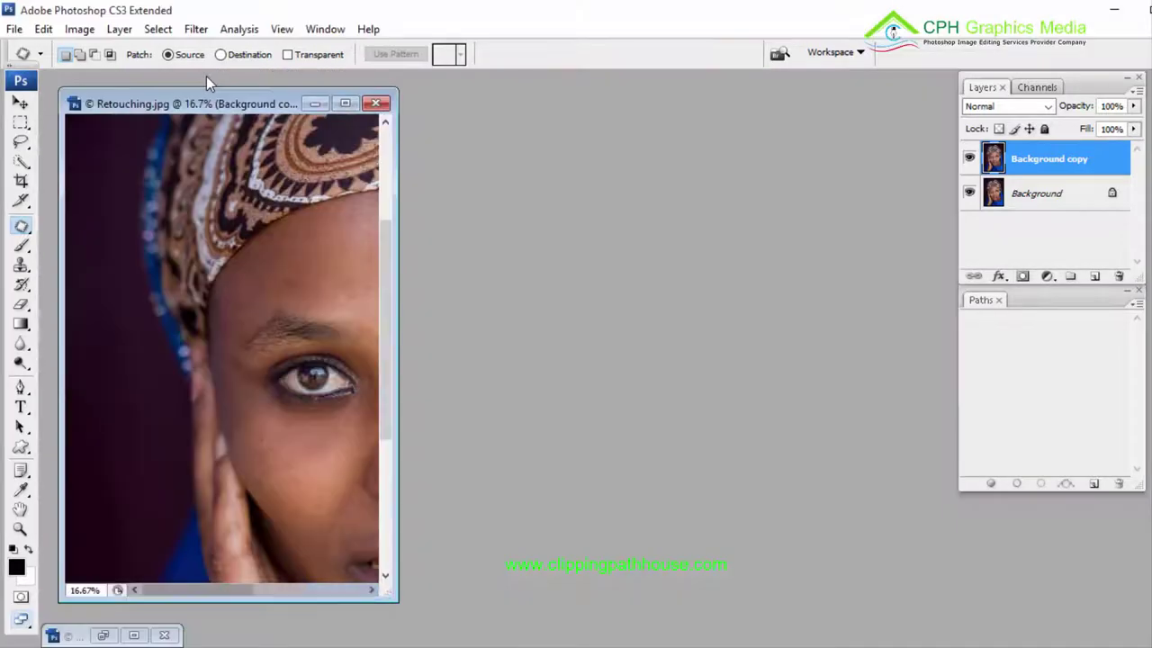
key("f")
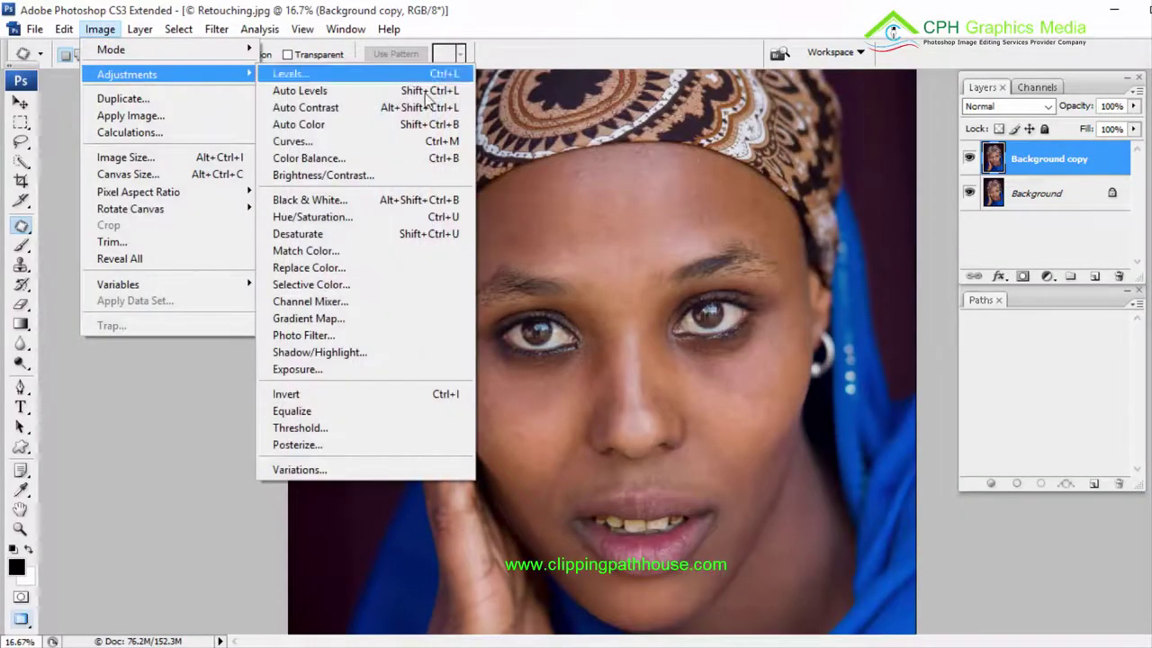
Apply a Brightness/Contrast adjustment to the Background copy layer with Brightness 20 and Contrast 15
left_click(379, 173)
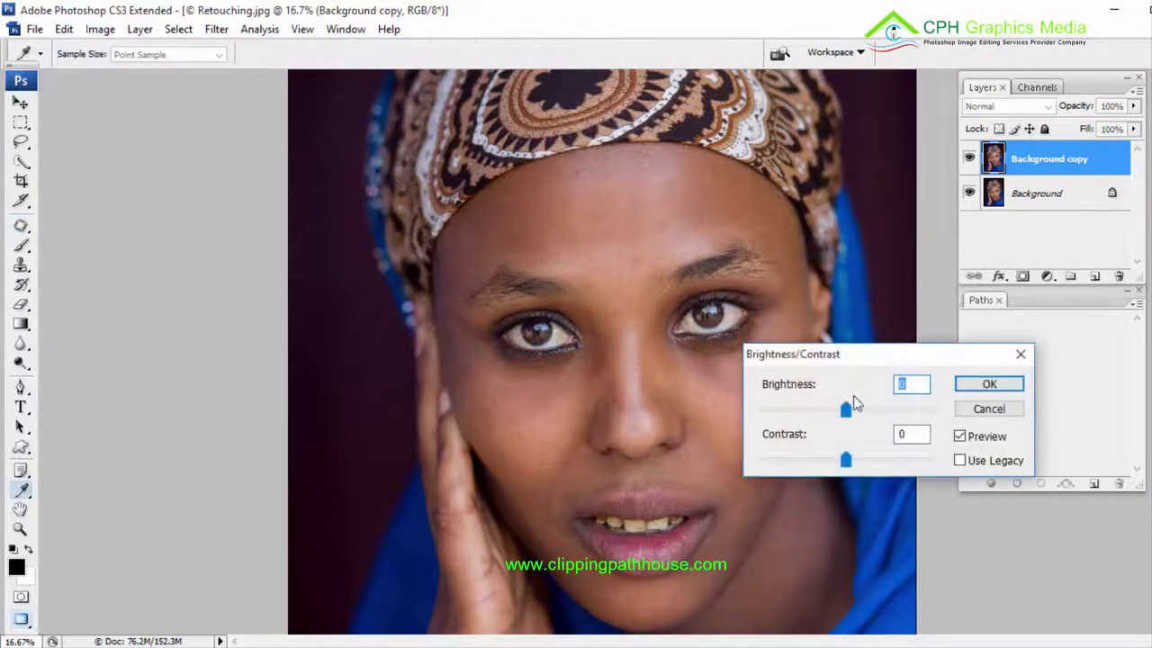
type("2")
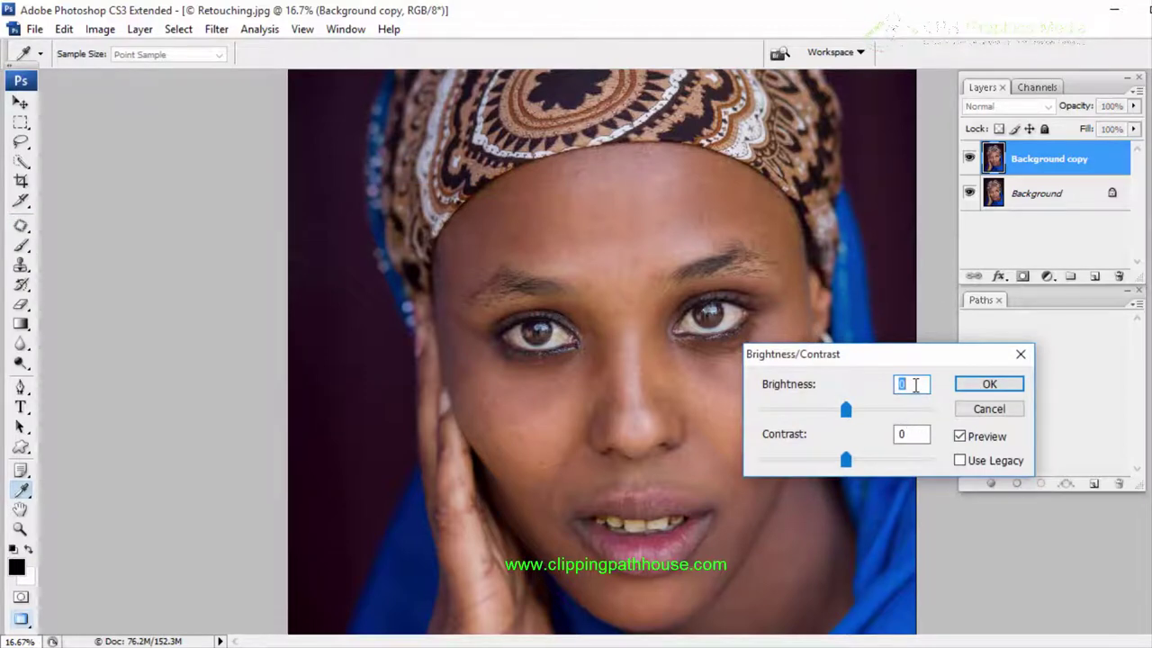
type("0")
key("Tab")
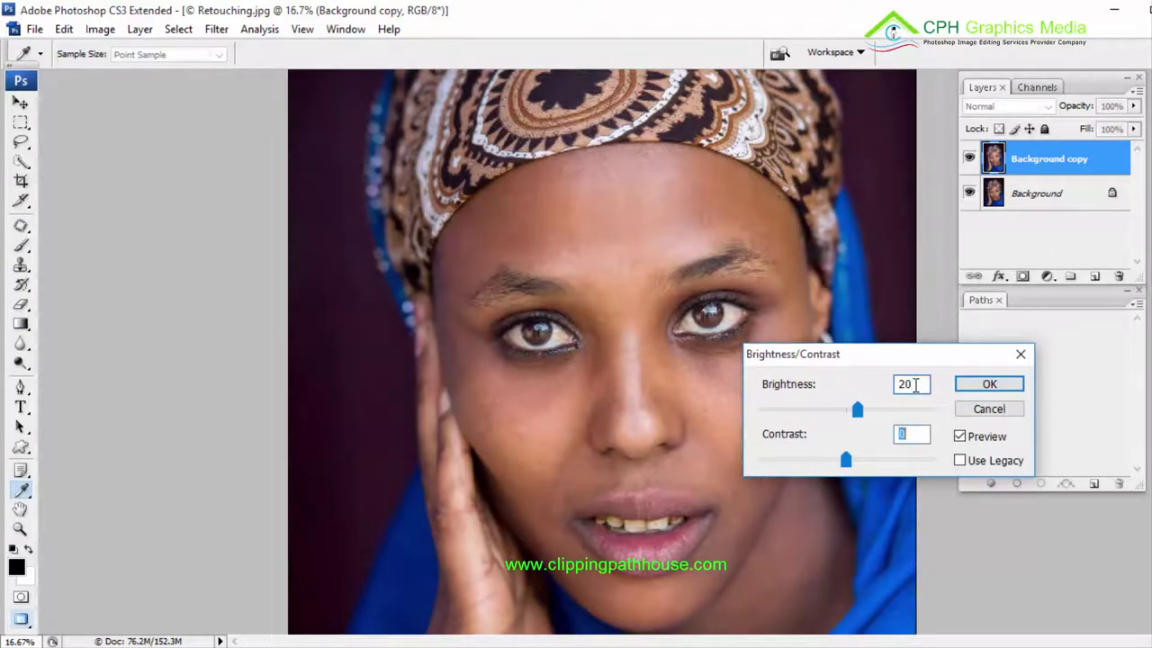
type("15")
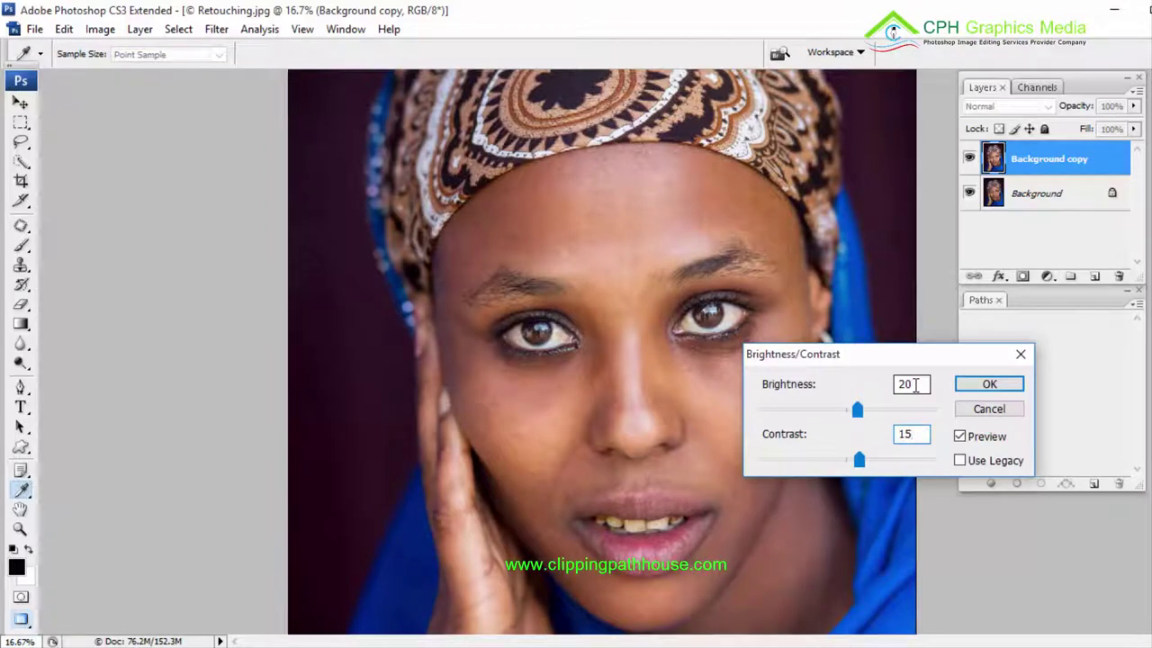
key("Return")
key("j")
Compare the brightened portrait with the original by hiding and showing the Background copy layer
left_click(969, 158)
left_click(969, 159)
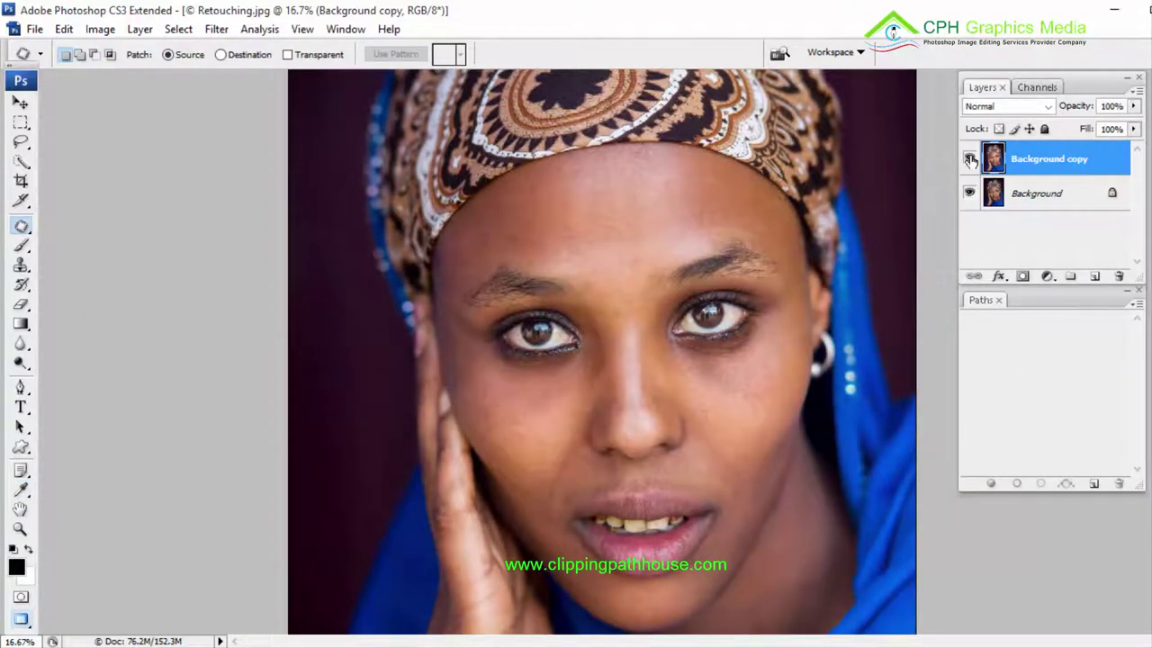
left_click(969, 158)
left_click(969, 159)
left_click_drag(585, 373, 583, 293)
key("ctrl+minus")
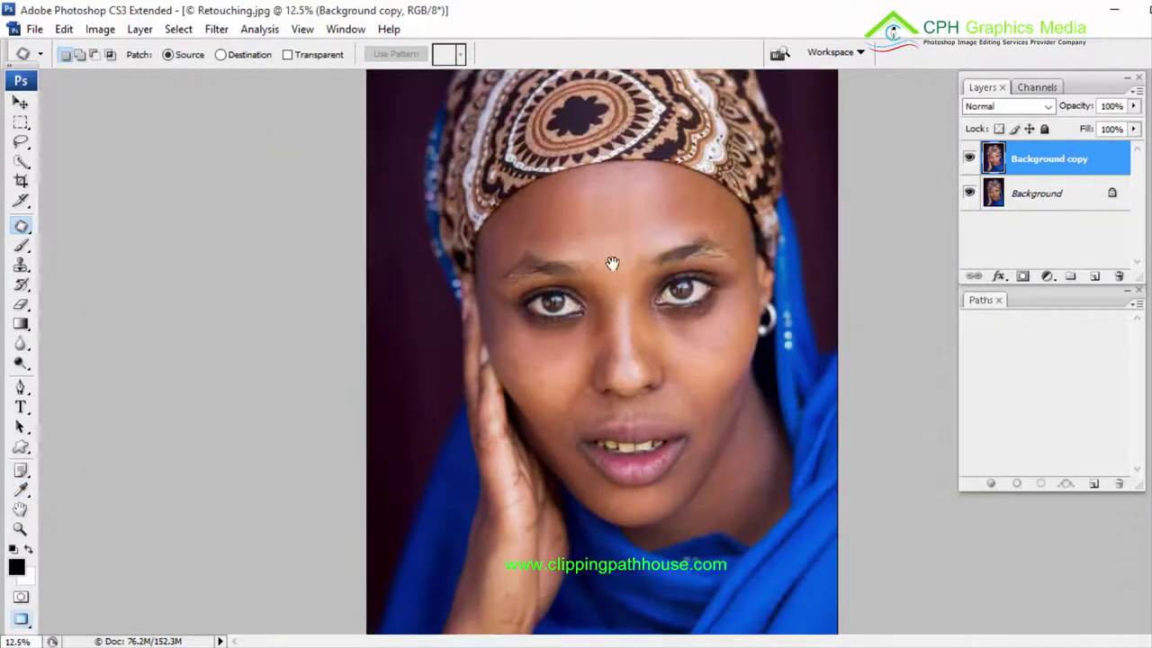
Apply a Shadow/Highlight adjustment to the Background copy layer with the Shadows amount set to 10%
left_click(99, 29)
mouse_move(129, 73)
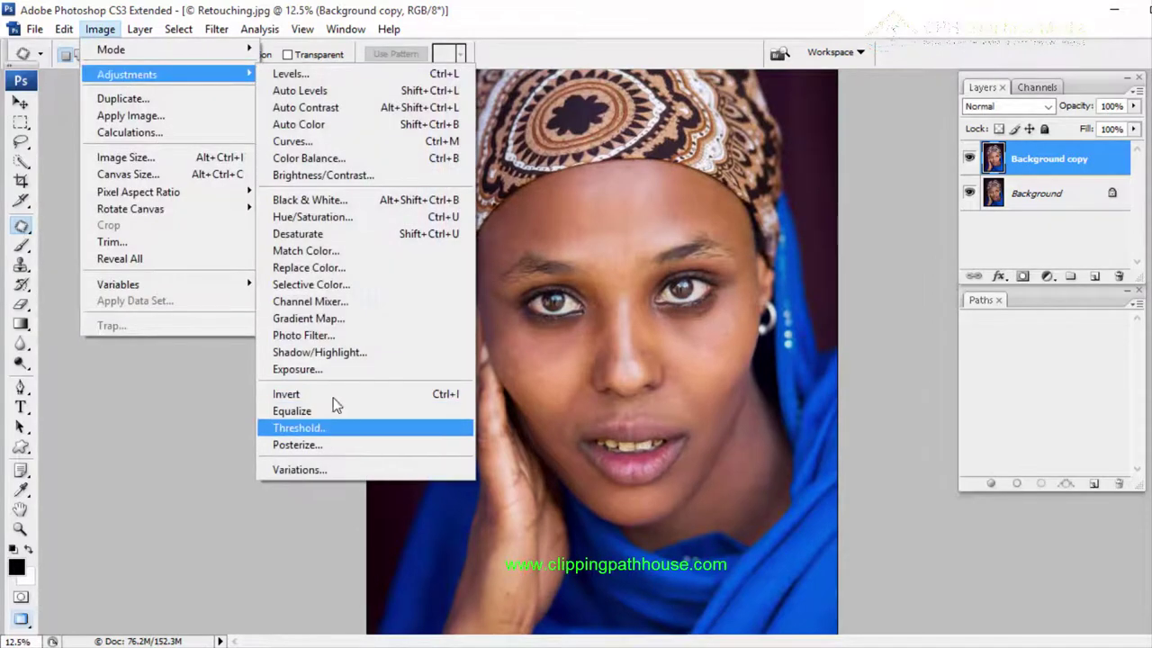
left_click(329, 357)
left_click_drag(630, 175, 860, 262)
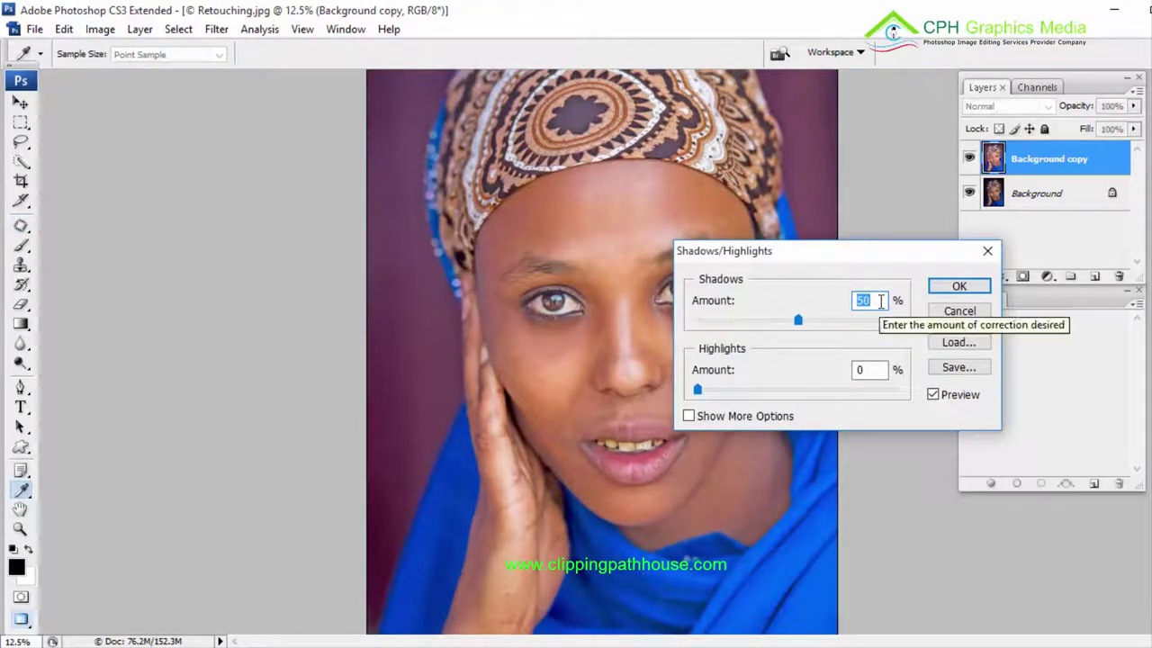
type("10")
key("Return")
key("j")
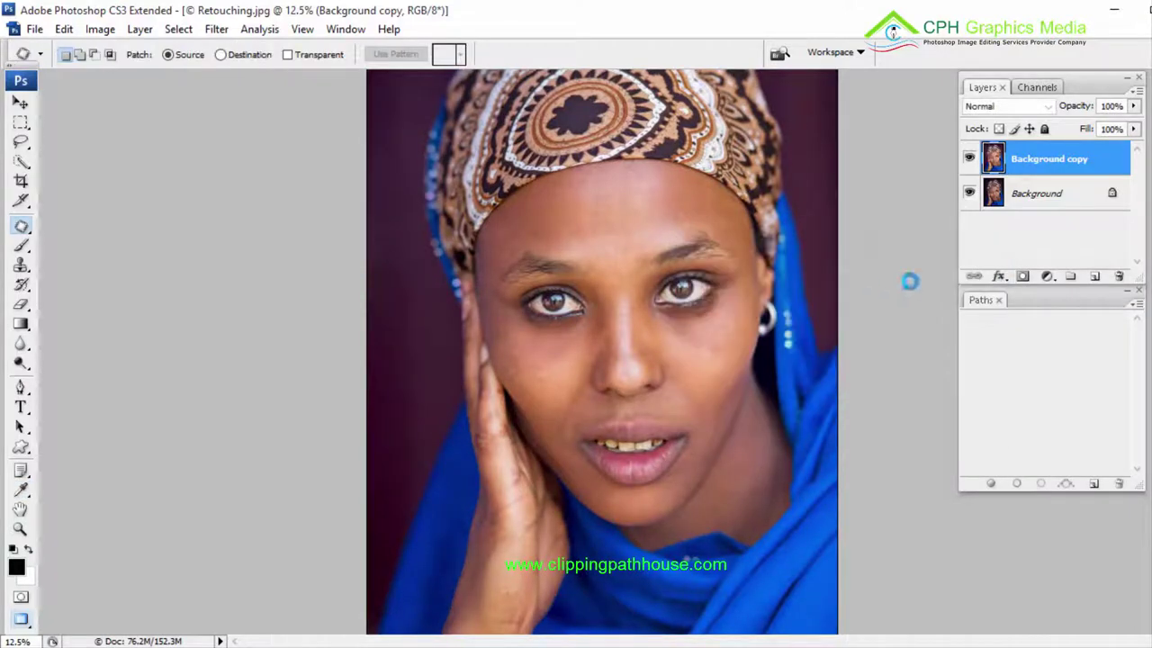
Toggle the Background copy layer off and on to check the shadow correction against the original, viewing the whole portrait
left_click(969, 158)
left_click(969, 159)
left_click(969, 158)
left_click(969, 158)
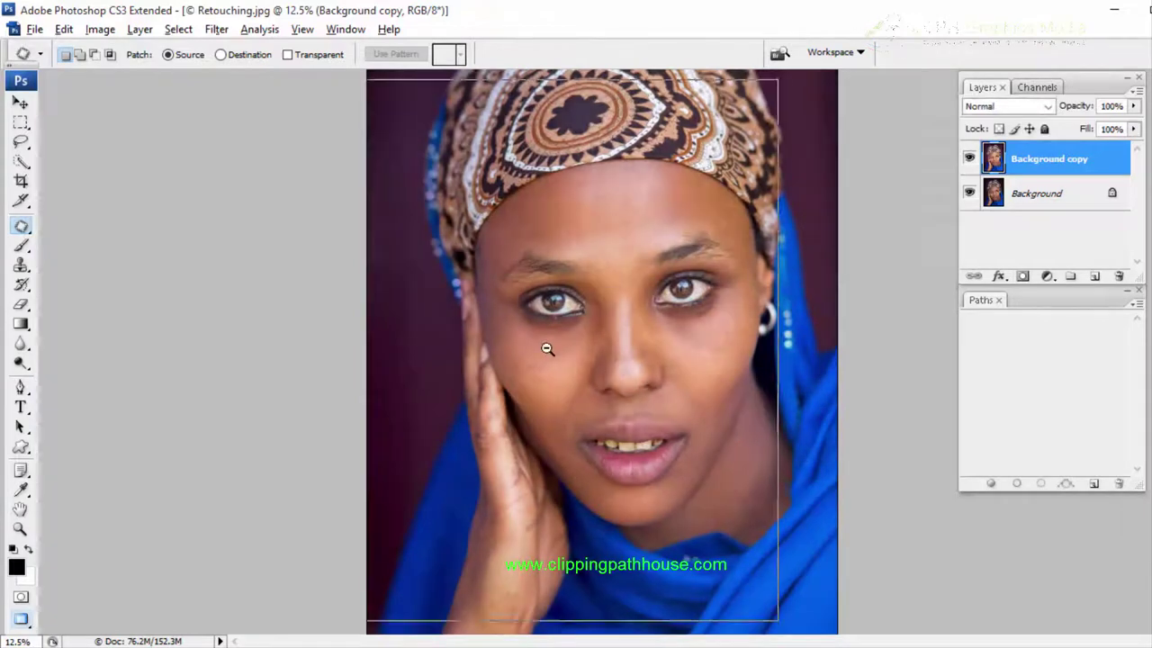
left_click(547, 349, "alt")
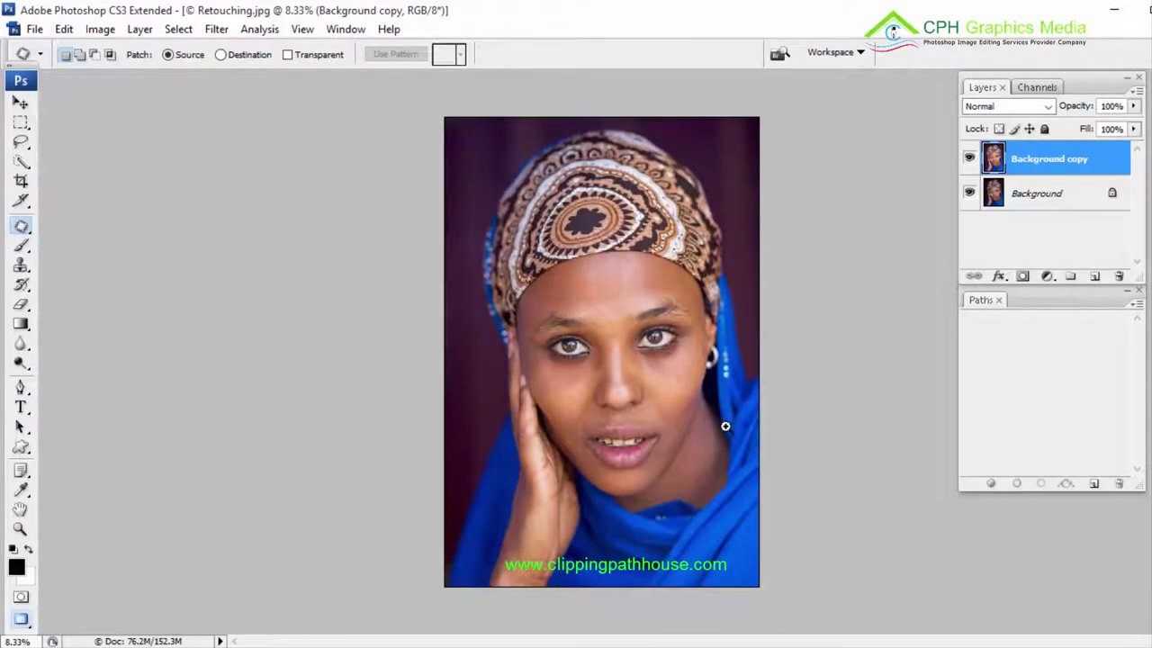
Trace the upper edge of the teeth along the upper lip with a curved Pen tool path, from one mouth corner to the other
left_click_drag(726, 427, 742, 498)
left_click_drag(496, 264, 866, 459)
left_click_drag(820, 420, 772, 345)
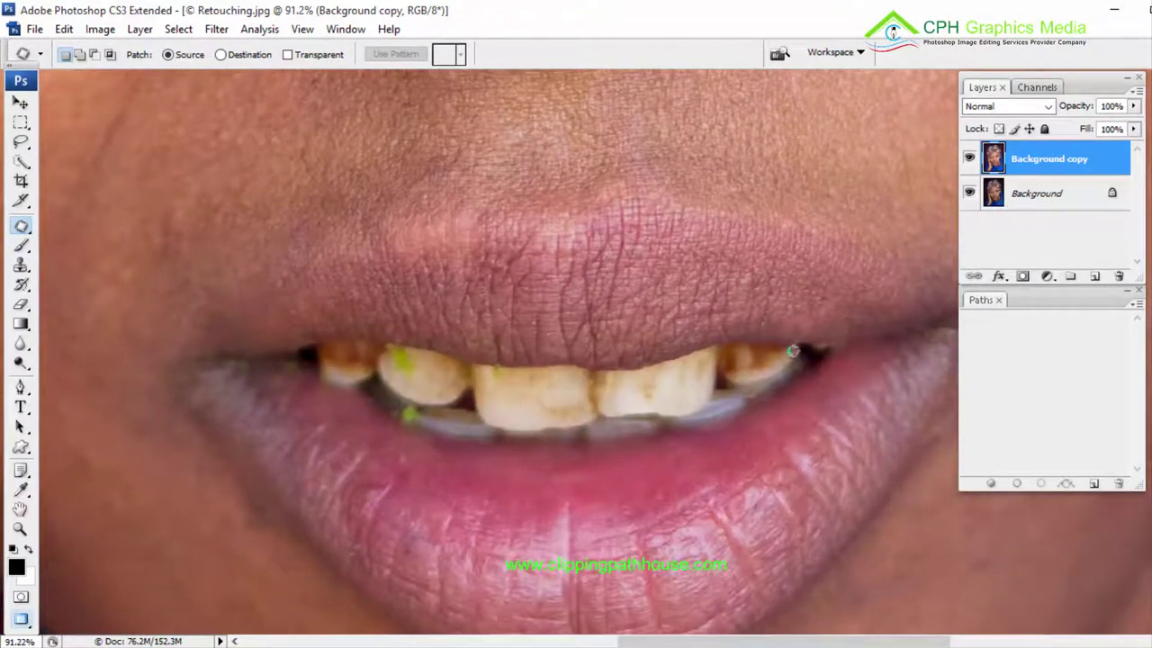
key("p")
scroll(388, 466, "up", 3)
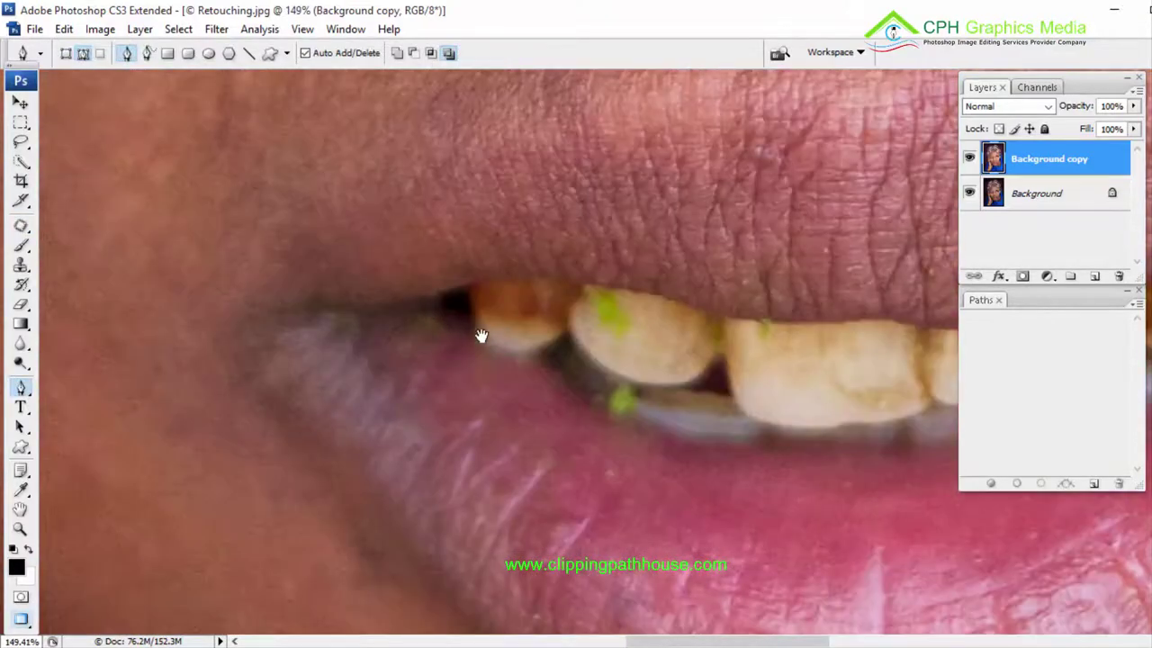
left_click_drag(432, 298, 447, 285)
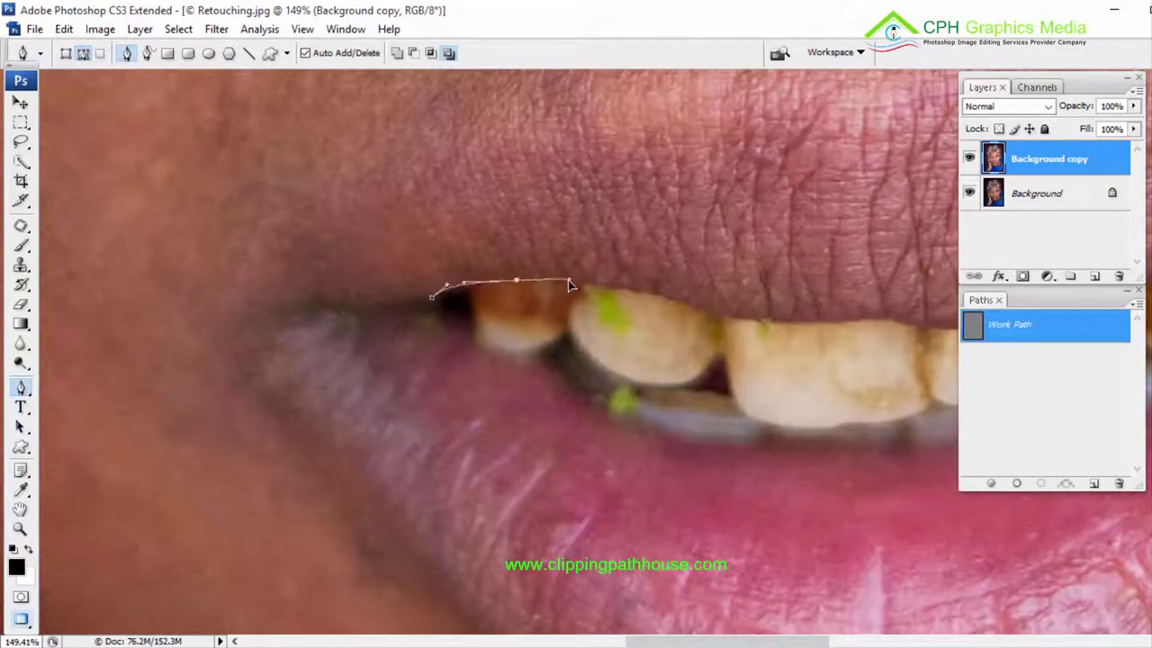
left_click_drag(639, 290, 725, 322)
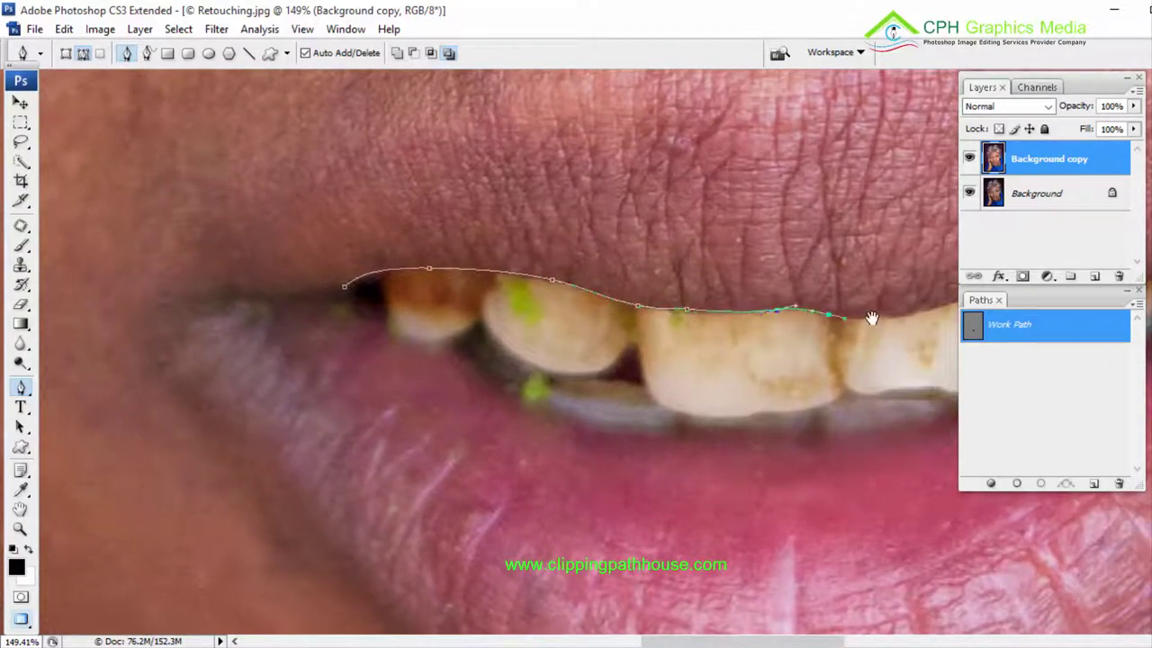
left_click_drag(872, 318, 784, 335)
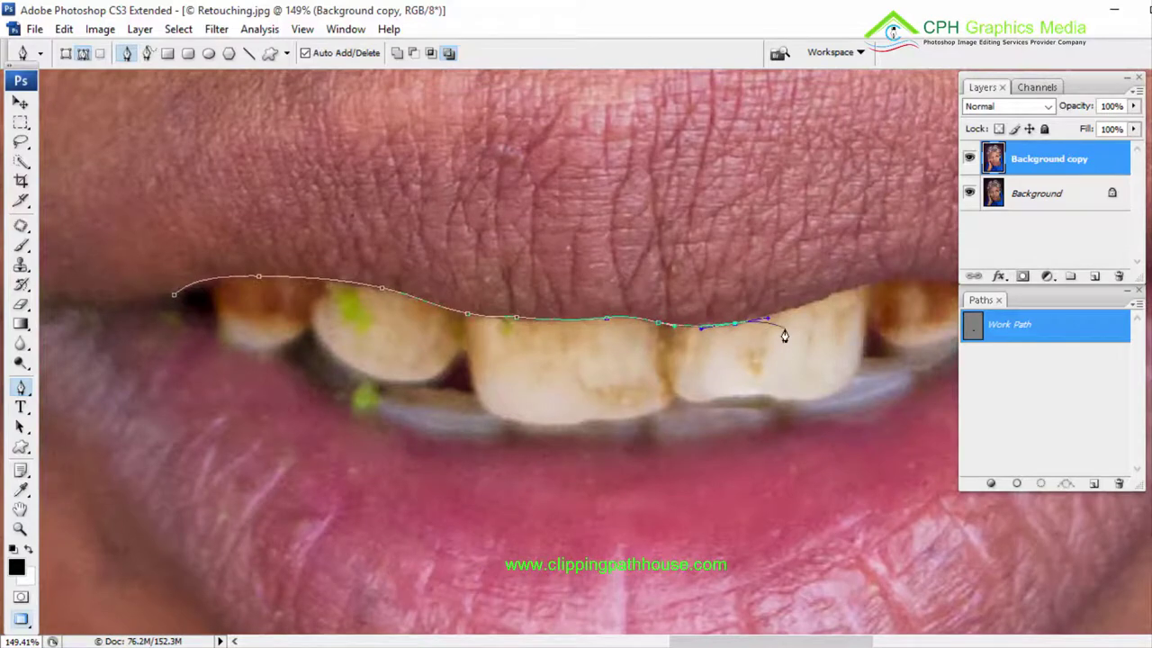
left_click_drag(700, 317, 522, 315)
left_click(635, 308)
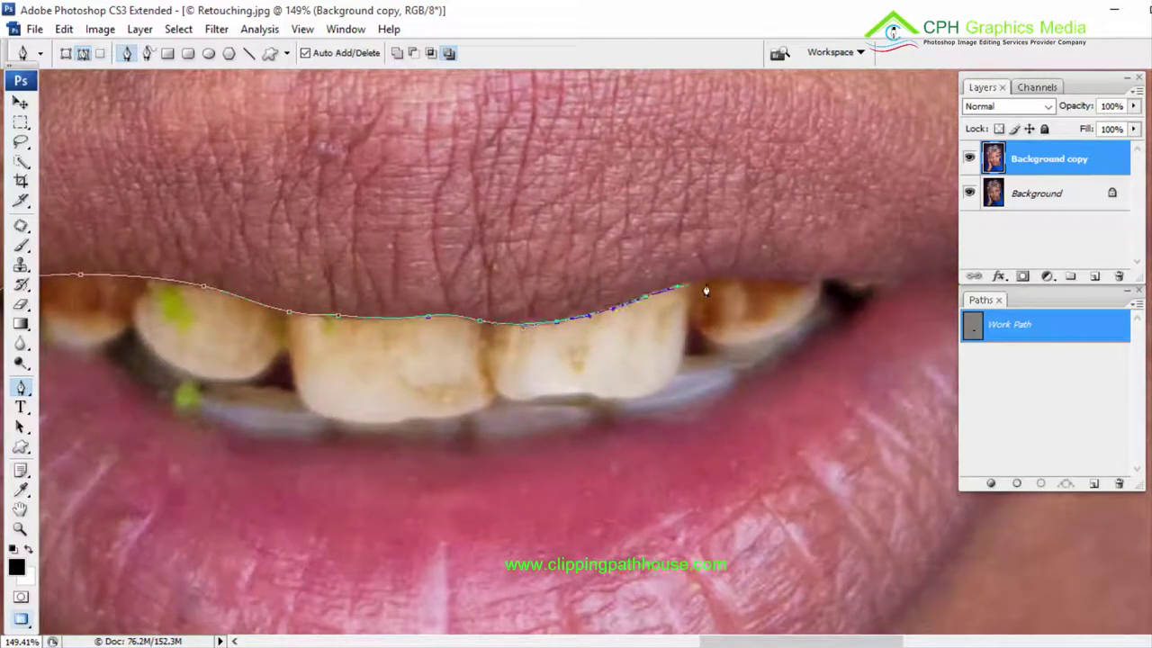
left_click_drag(741, 280, 749, 275)
left_click_drag(823, 277, 816, 254)
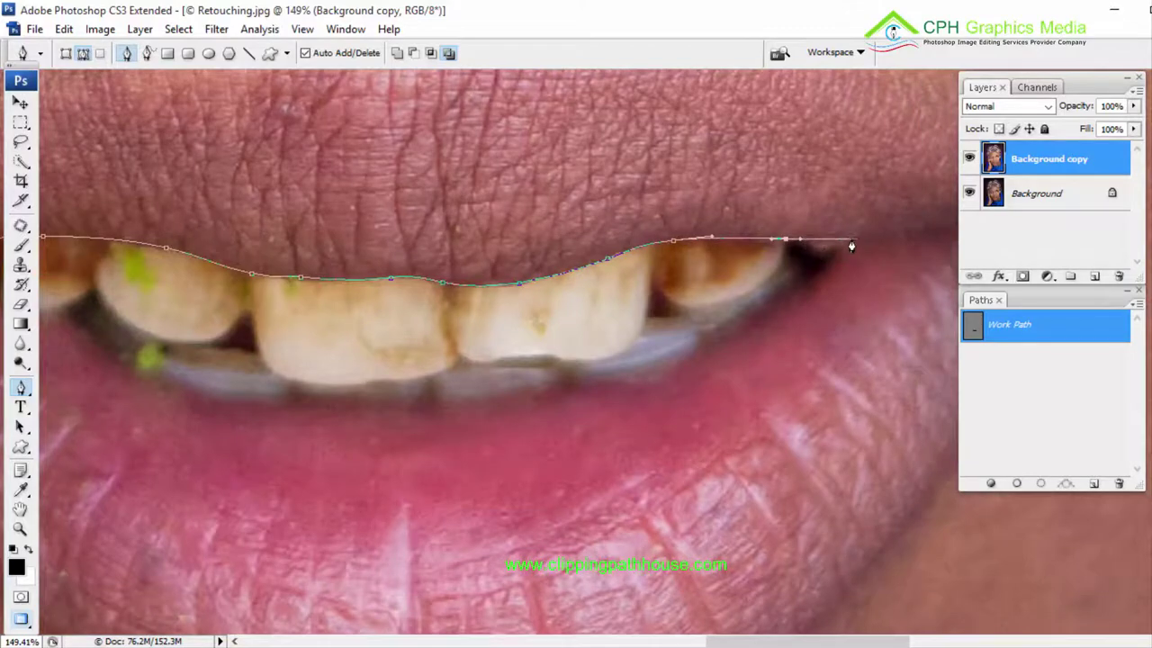
Continue the path back beneath the teeth along the lower lip and close it at its starting point
left_click_drag(682, 388, 735, 363)
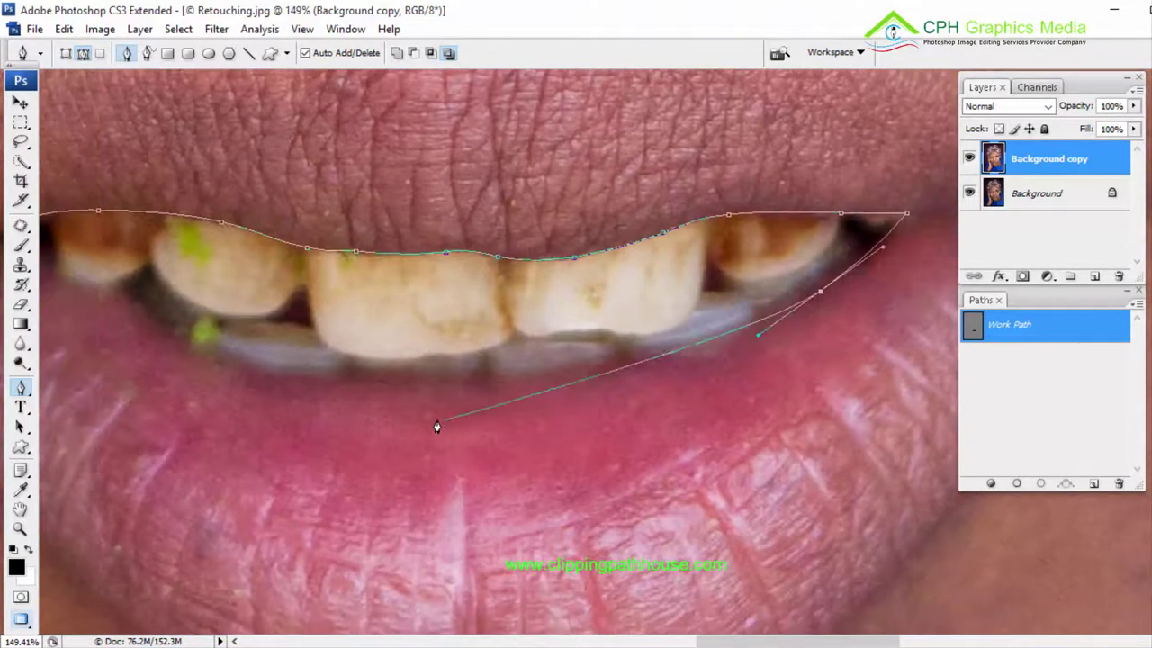
left_click_drag(500, 368, 529, 288)
left_click(499, 352, "alt")
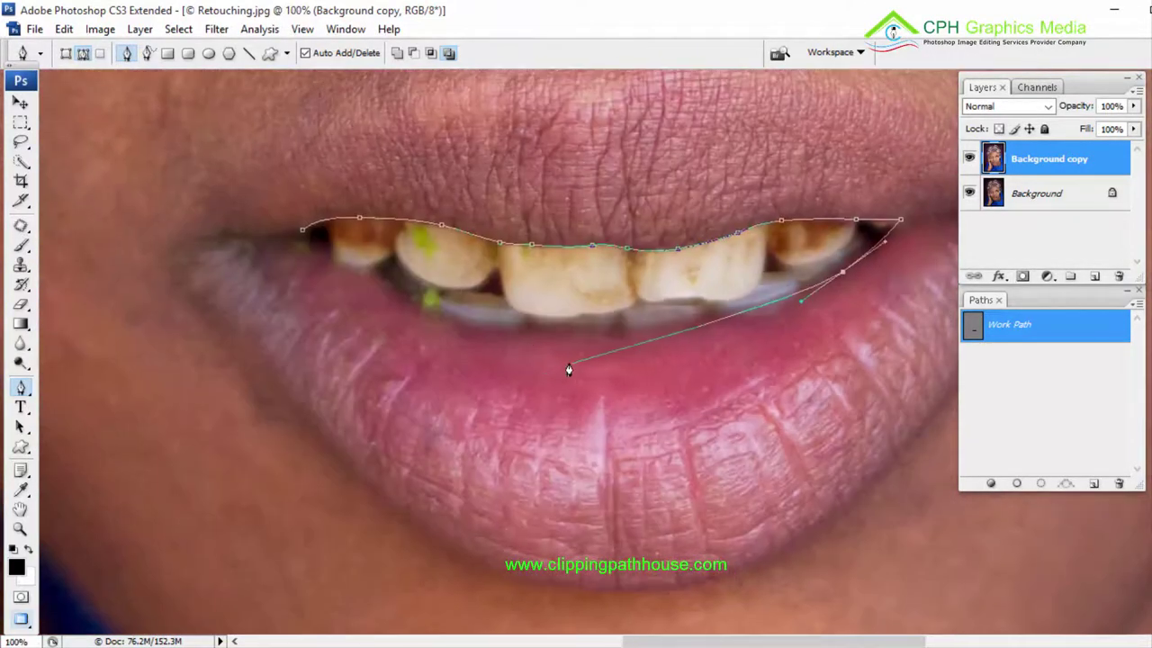
left_click_drag(583, 350, 472, 334)
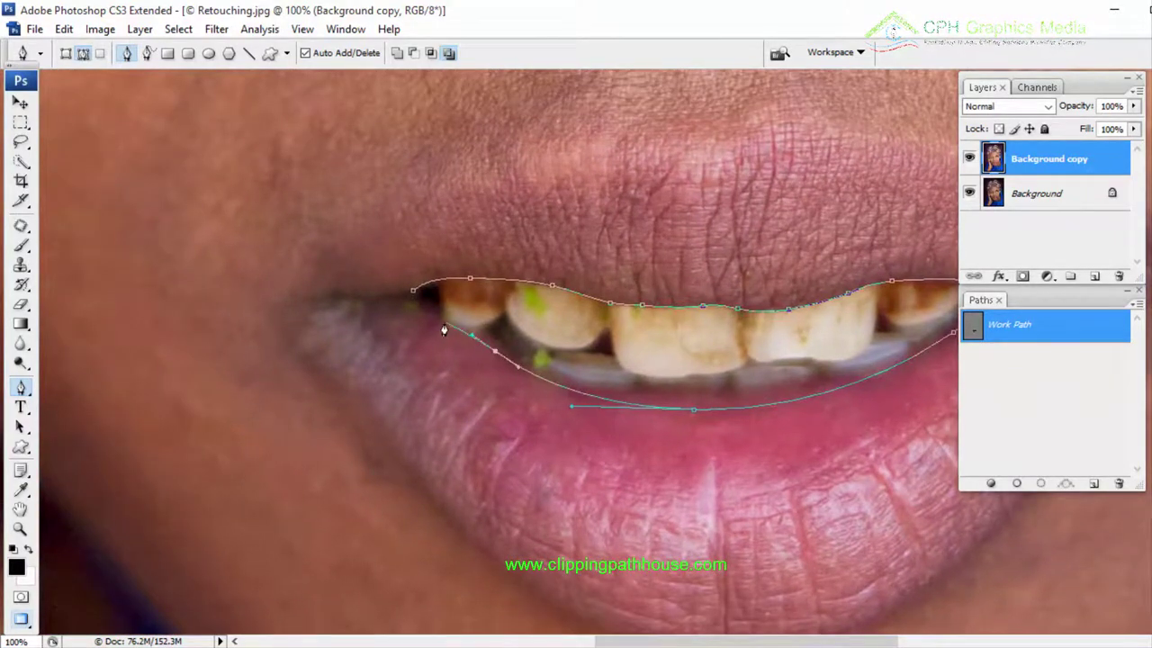
left_click(412, 292)
Convert the closed teeth path into a selection and feather it by 2 pixels
key("ctrl+minus")
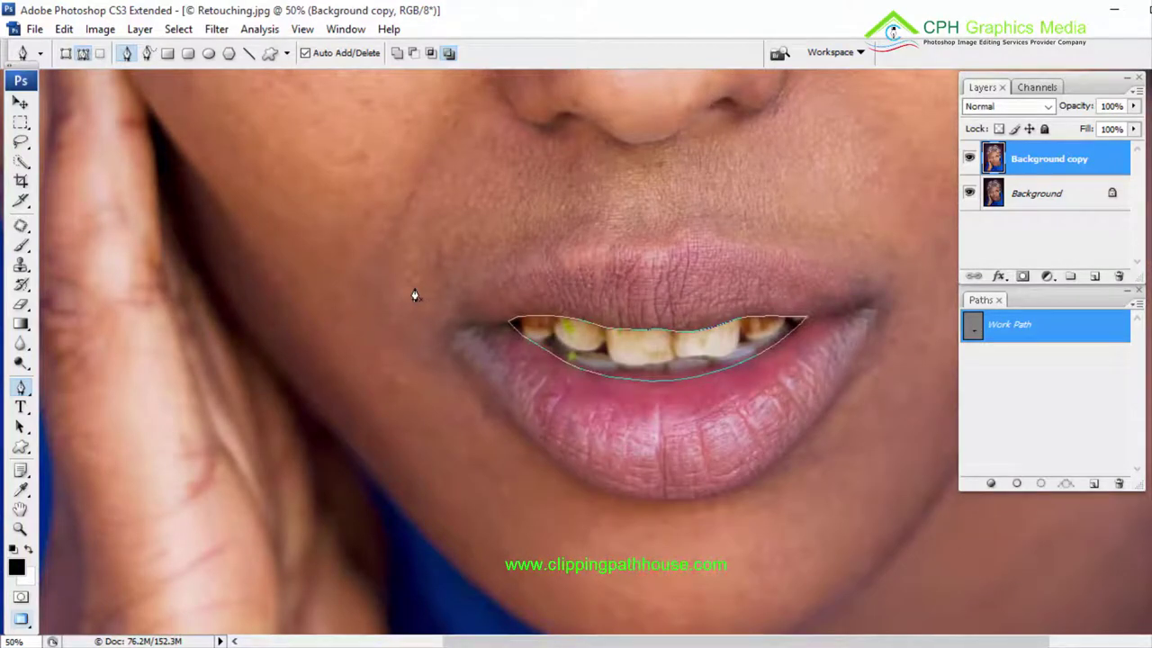
key("ctrl+Return")
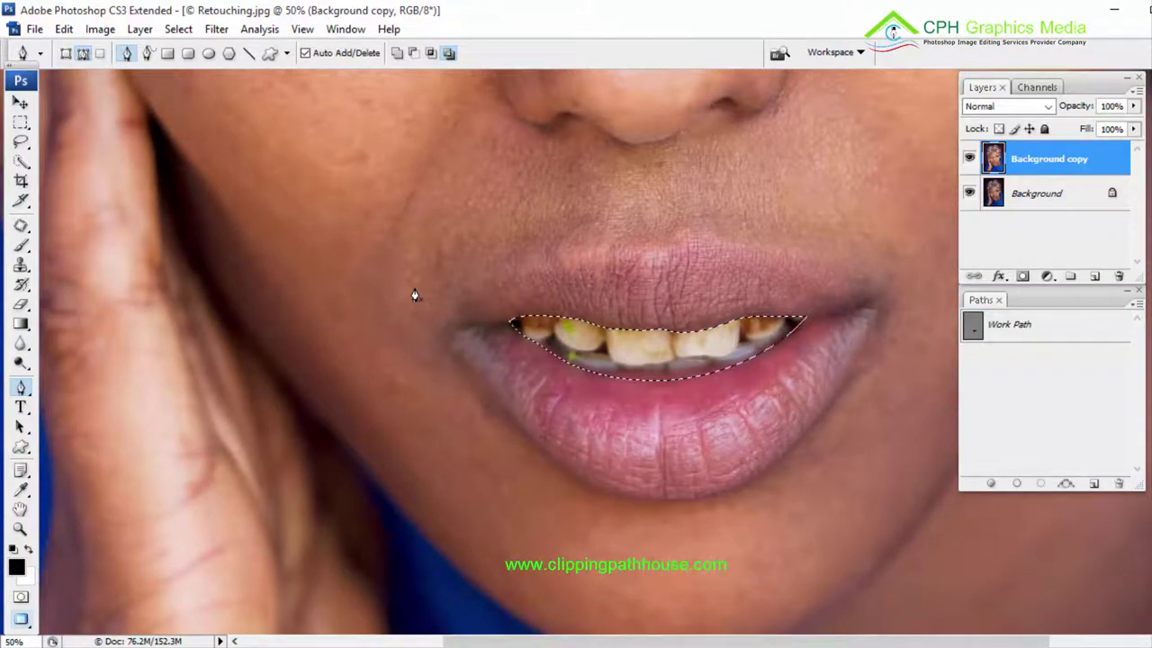
key("ctrl+alt+d")
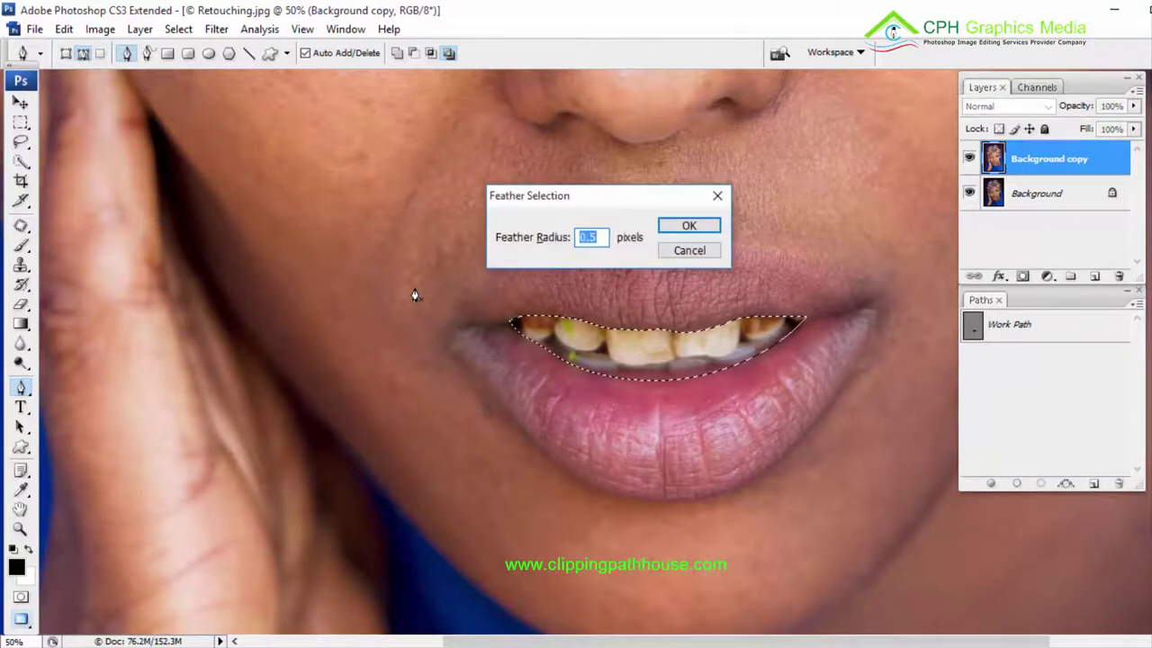
type("2")
key("Return")
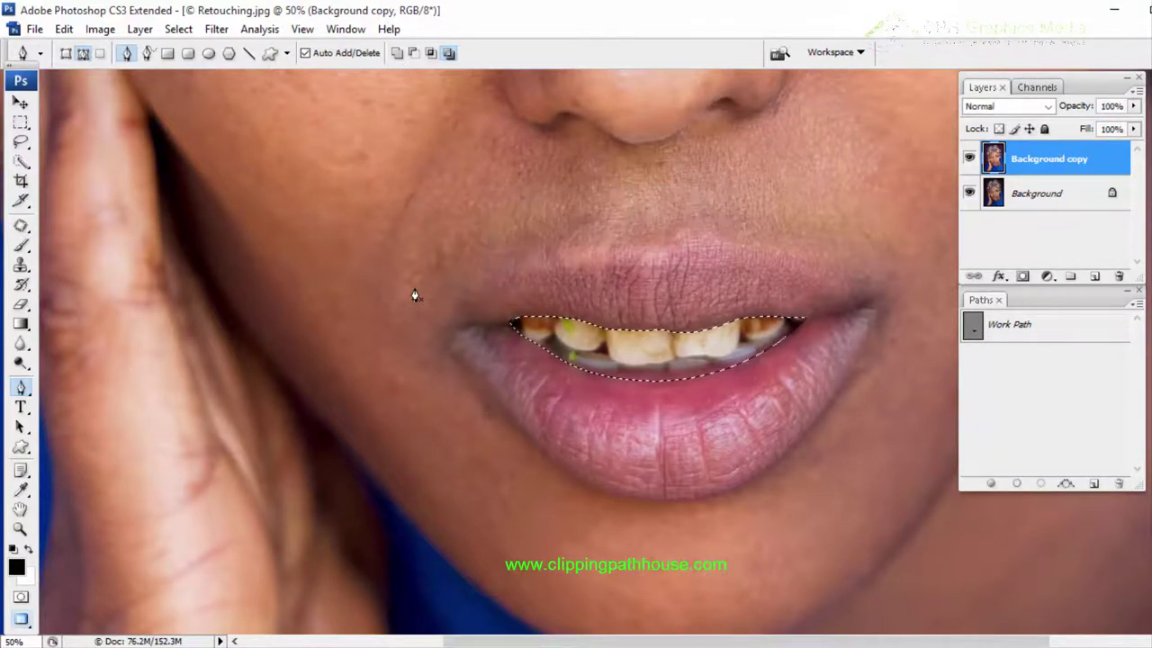
Copy the selected teeth to a new layer, reload that layer's outline as a selection and hide the selection edges
key("ctrl+j")
scroll(556, 393, "up", 3)
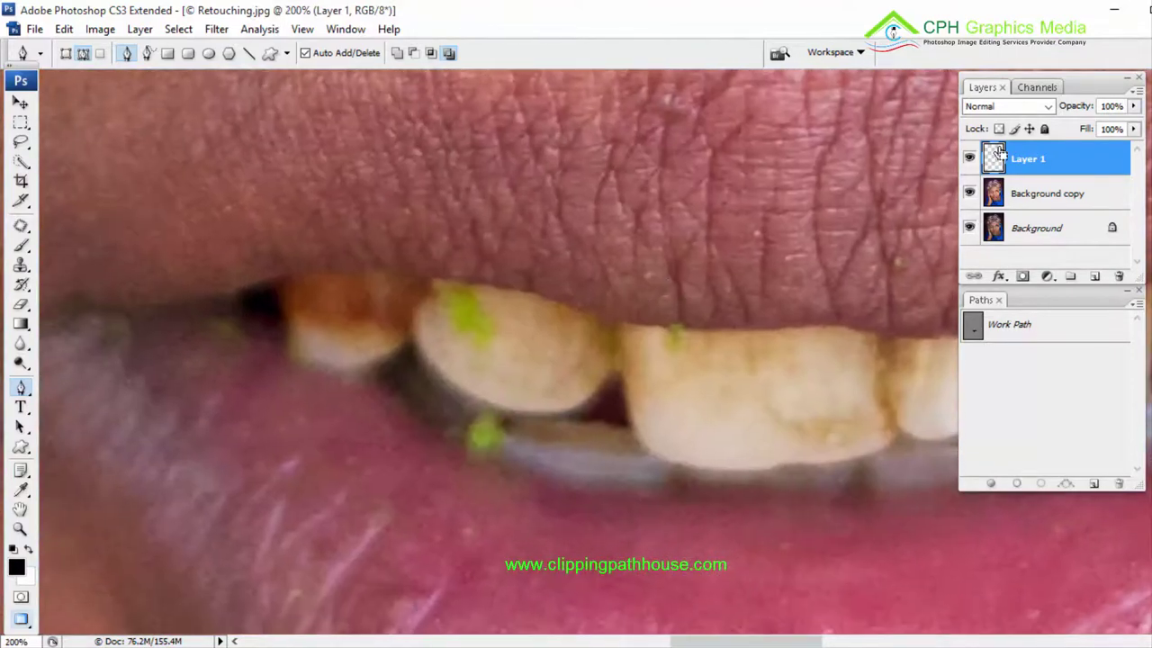
left_click(999, 153, "ctrl")
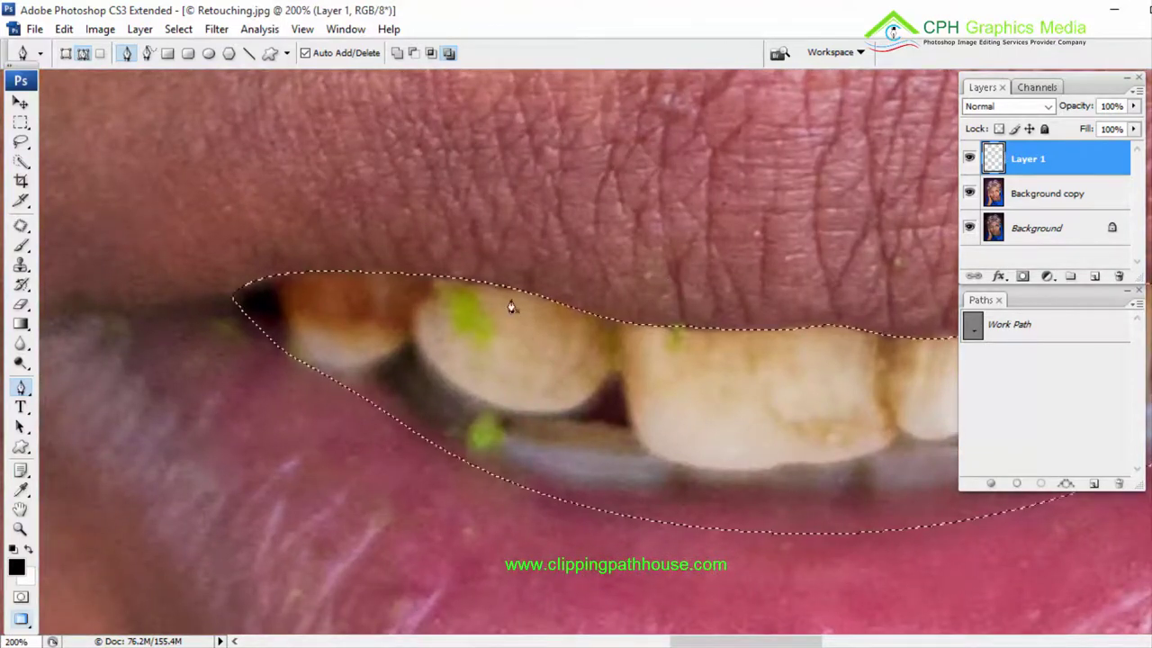
key("ctrl+h")
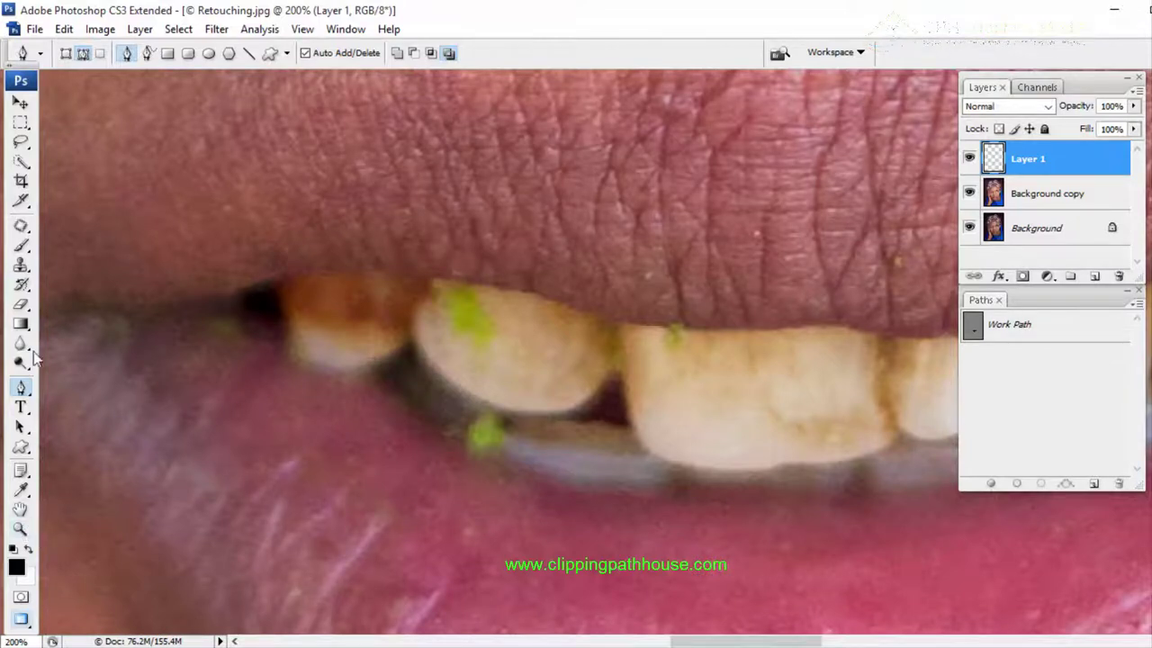
Lighten the stained side teeth on Layer 1 with the Dodge tool, using a 65 px brush, Midtones range and 50% exposure
left_click_drag(21, 361, 79, 381)
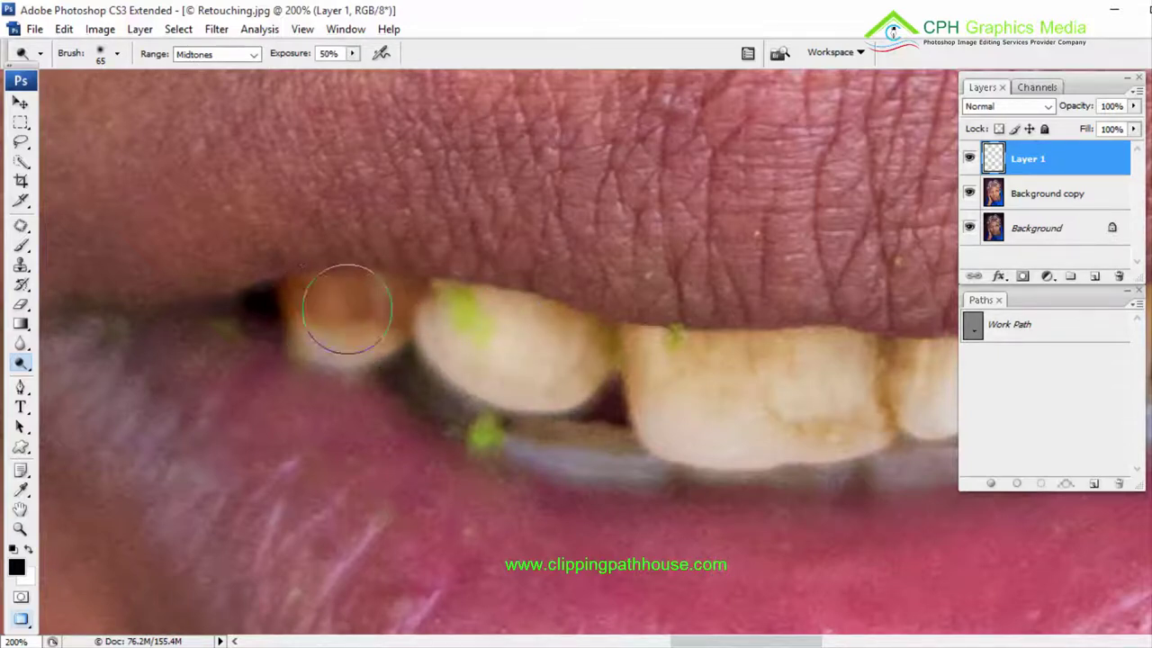
left_click_drag(347, 309, 325, 309)
left_click_drag(756, 401, 646, 361)
mouse_move(548, 339)
left_mouse_down()
mouse_move(705, 329)
mouse_move(572, 344)
mouse_move(753, 381)
mouse_move(447, 292)
left_mouse_up()
left_click_drag(664, 332, 396, 298)
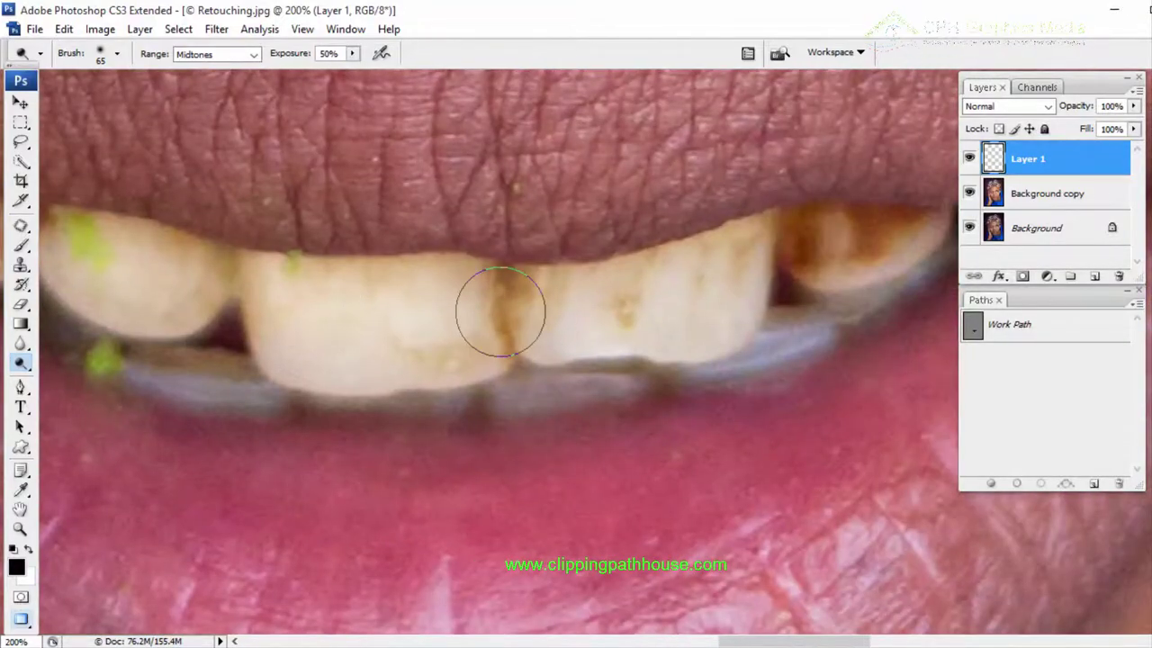
Dodge the brown stains between and on the two front teeth and on the remaining side tooth of Layer 1
left_click_drag(501, 313, 573, 301)
left_click_drag(712, 280, 506, 297)
mouse_move(610, 259)
left_mouse_down()
mouse_move(703, 245)
mouse_move(599, 265)
left_mouse_up()
left_click_drag(511, 293, 669, 257)
left_click(669, 257, "alt")
mouse_move(351, 278)
left_mouse_down()
mouse_move(591, 290)
mouse_move(567, 238)
left_mouse_up()
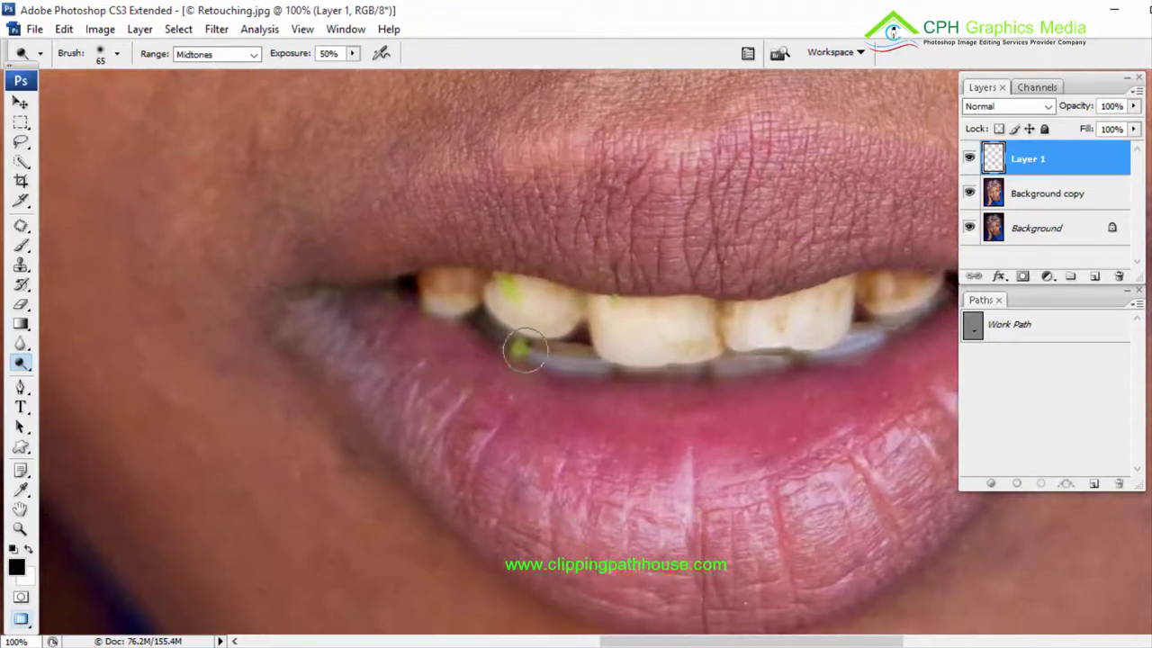
Choose the Clone Stamp for the green tooth stains and give it a 20 px brush with 24% hardness
key("j")
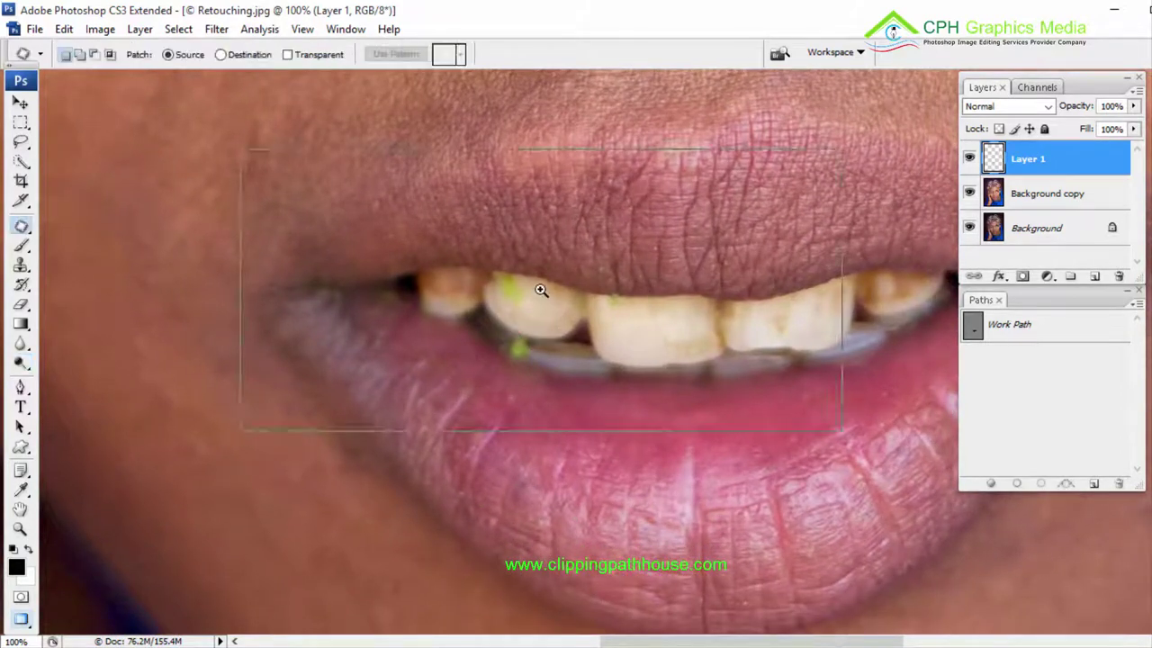
scroll(540, 291, "up", 2)
left_click_drag(505, 260, 479, 186)
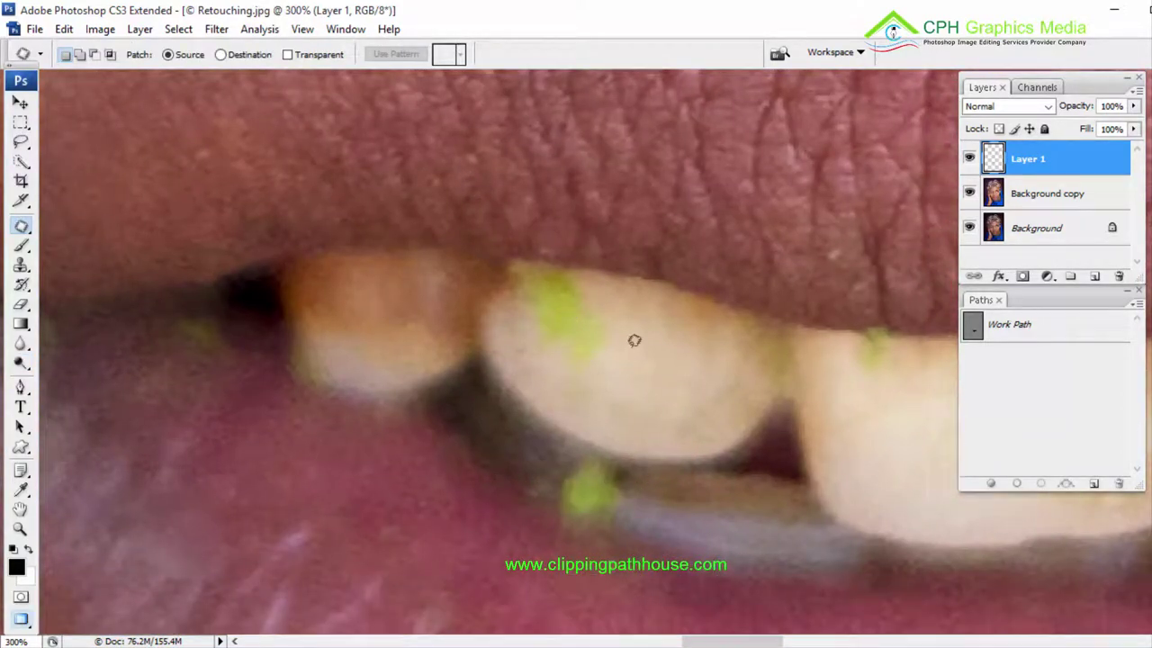
key("s")
key("bracketleft")
key("bracketleft")
key("bracketleft")
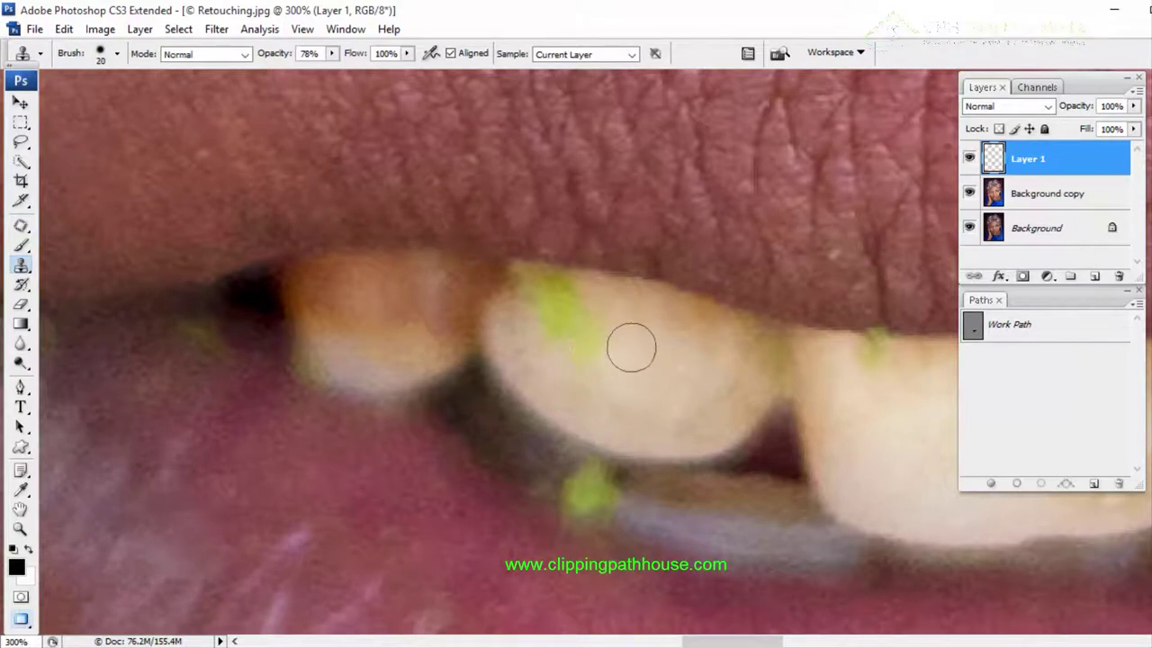
right_click(631, 347)
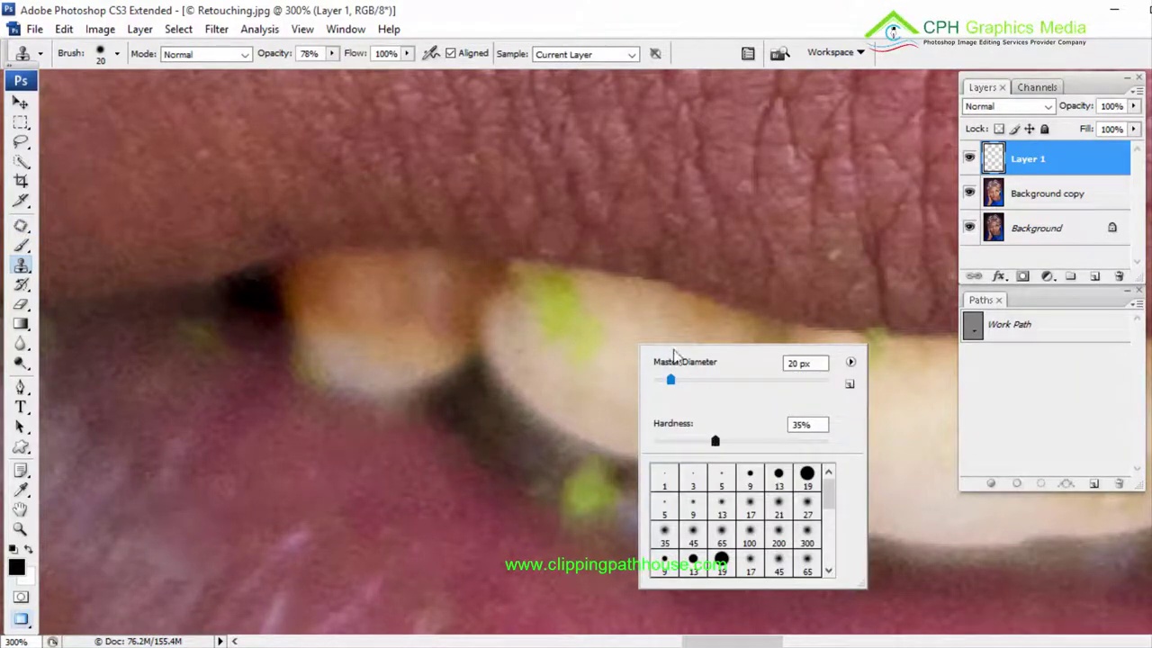
left_click(675, 4)
right_click(591, 289)
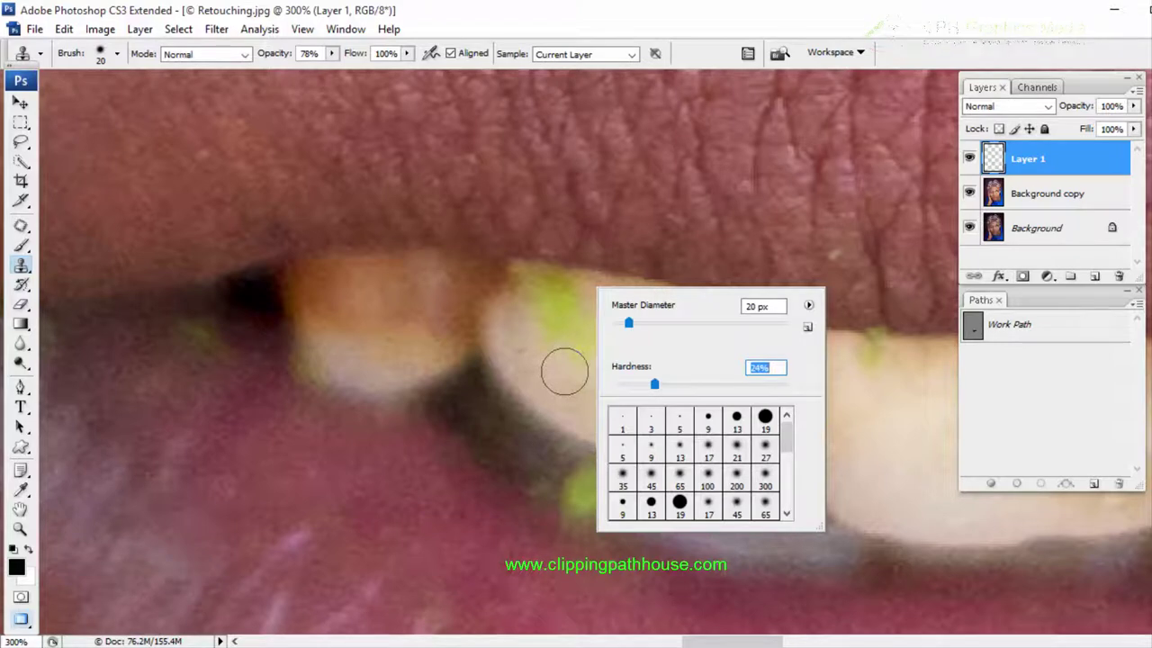
key("Return")
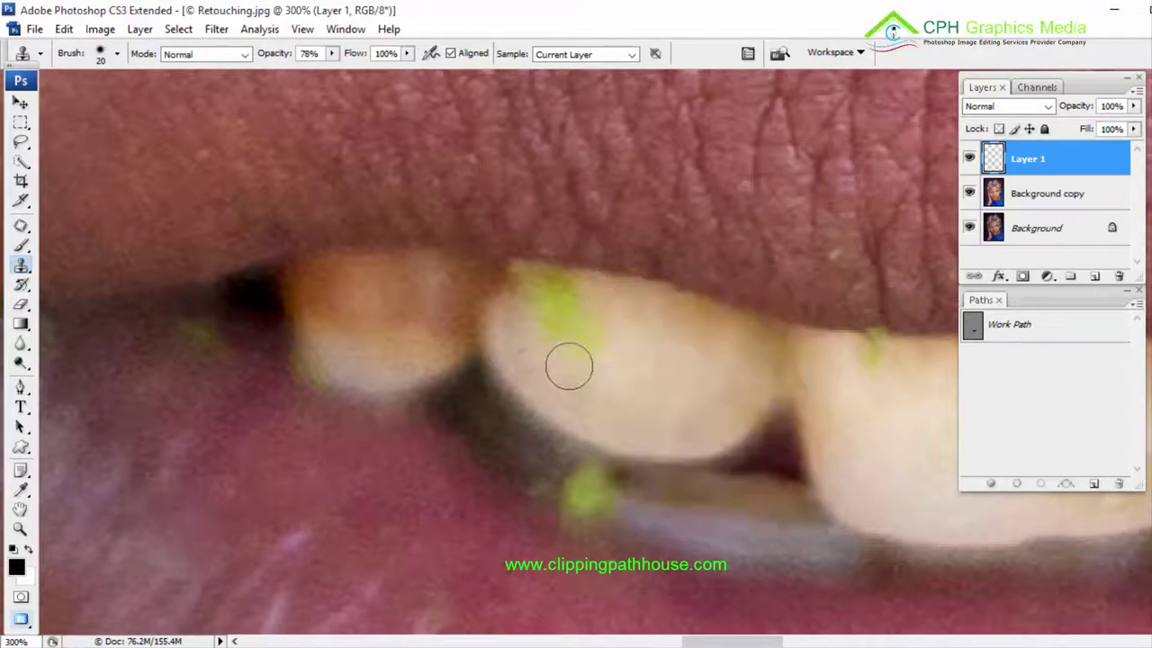
Clone clean enamel over the large green stain on the side tooth with a 15 px brush, and undo the last stroke
right_click(571, 362)
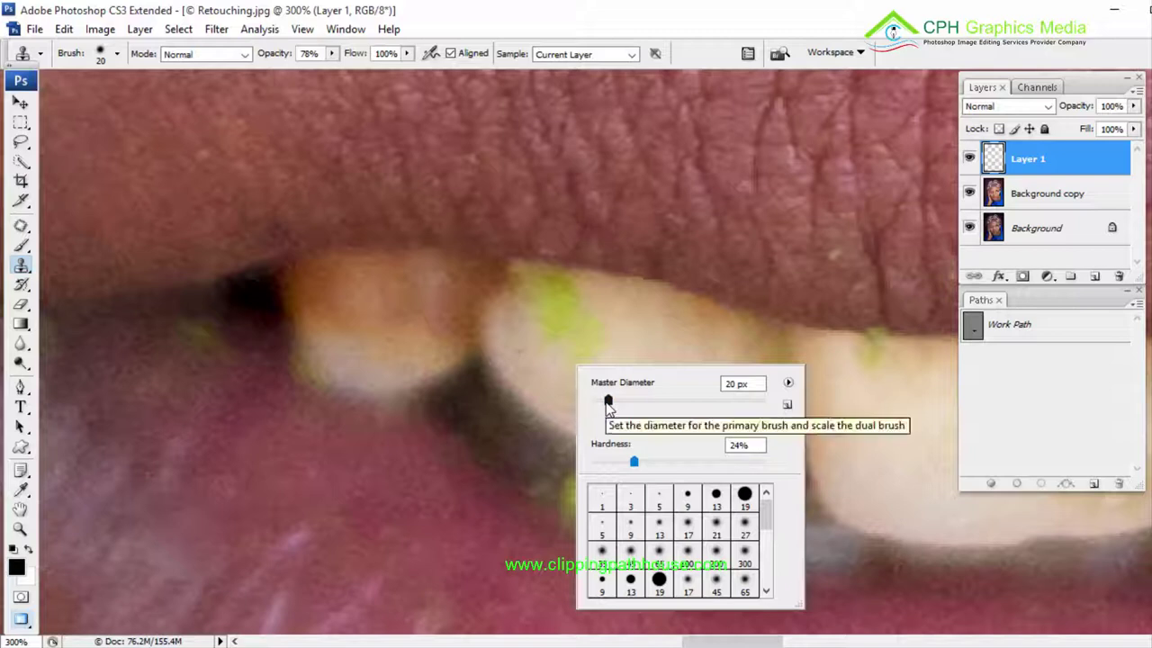
left_click(631, 327)
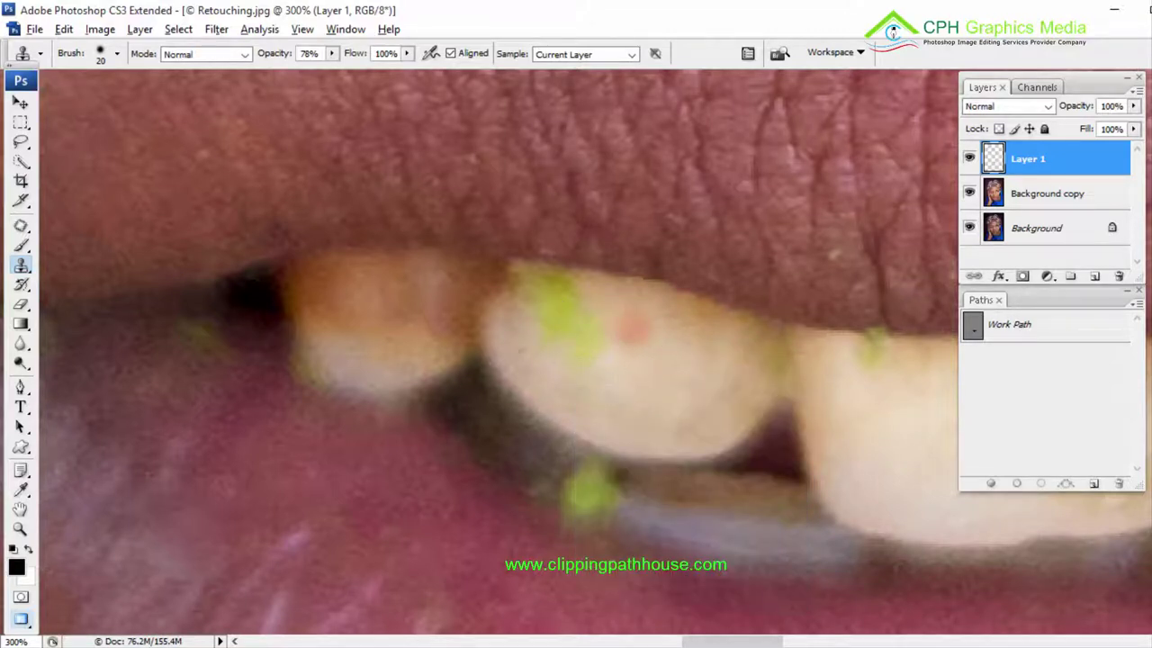
left_click(632, 330)
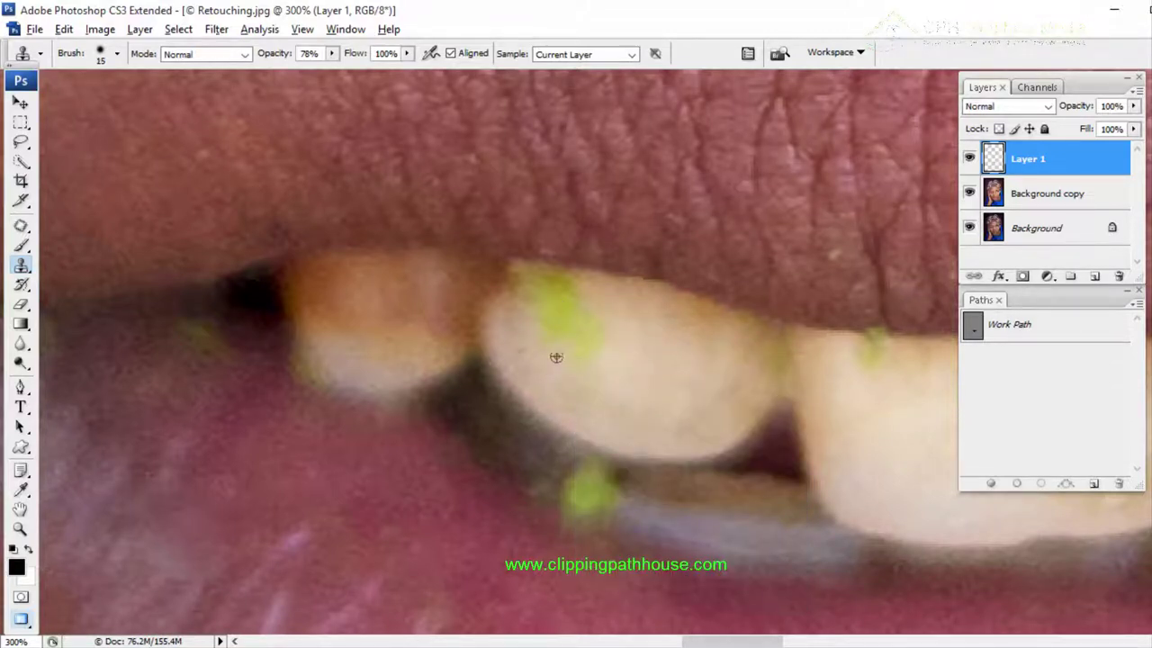
left_click_drag(550, 355, 572, 294)
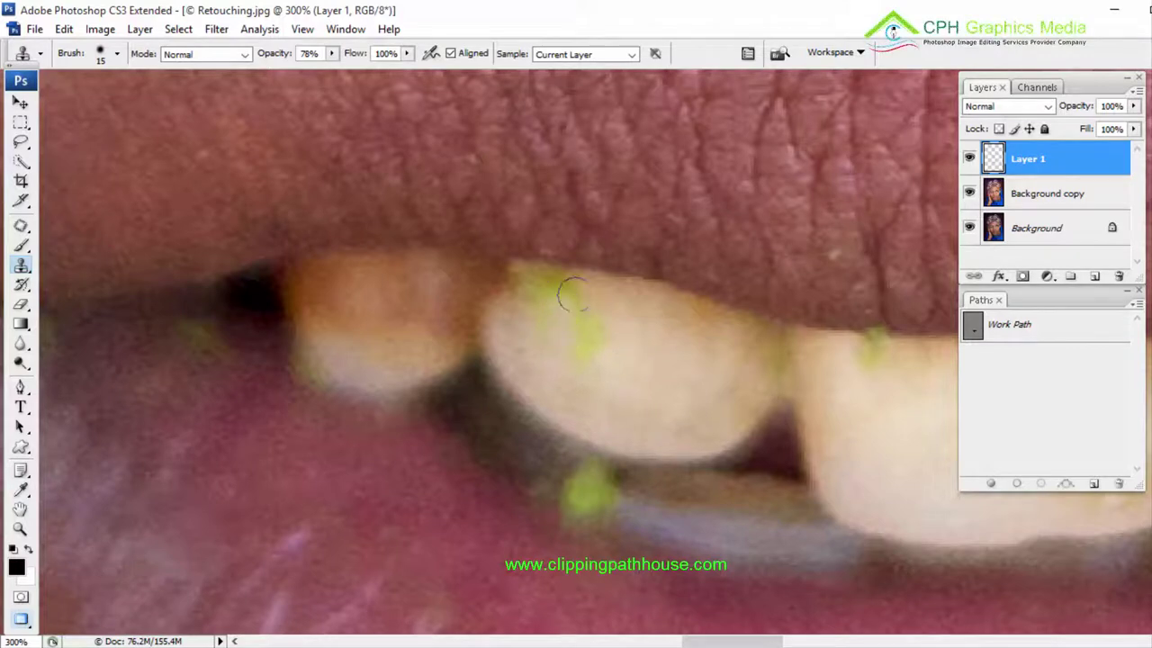
left_click_drag(579, 346, 577, 371)
left_click(594, 338, "alt")
left_click_drag(569, 284, 535, 286)
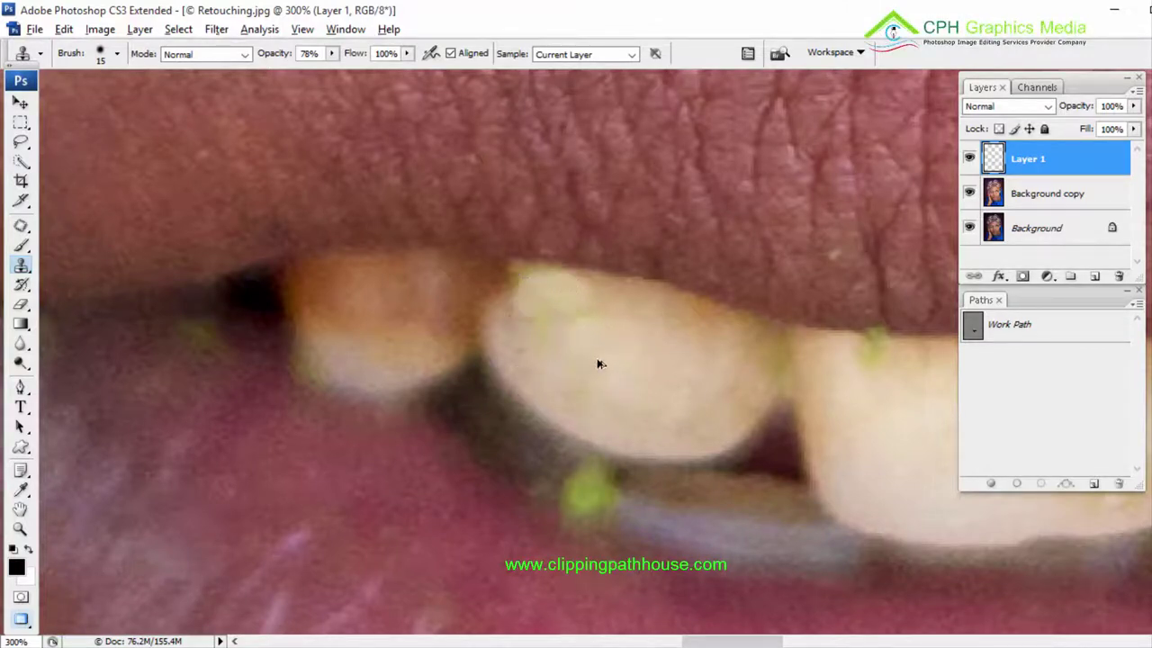
key("ctrl+z")
Patch the remaining green stain on the side tooth with clean enamel from the same tooth and deselect the area
key("j")
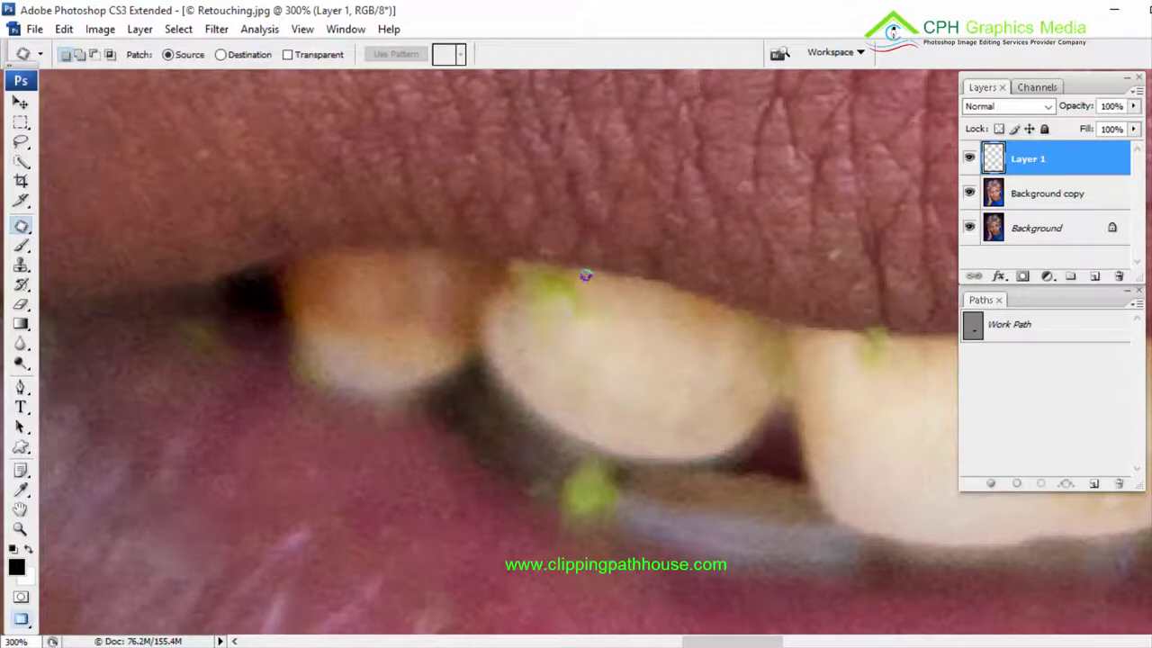
left_click_drag(589, 330, 587, 286)
left_click_drag(565, 292, 631, 336)
key("ctrl+d")
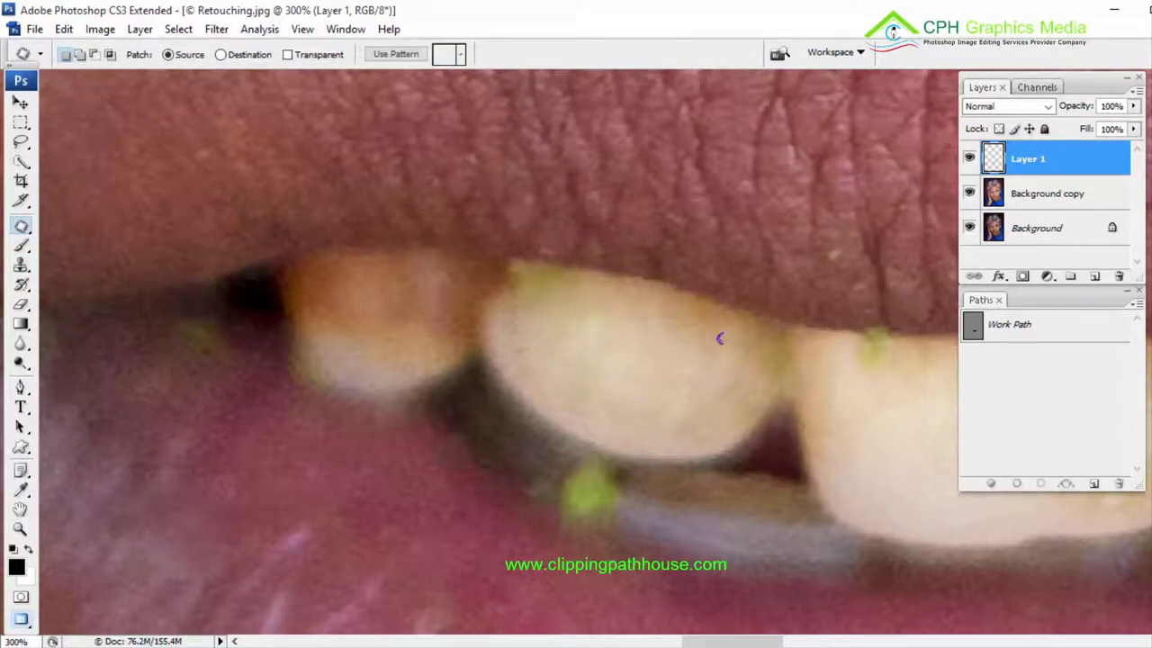
Patch the bright green spot on the lower tooth edge beneath the left side tooth with a dark area nearby, and deselect
mouse_move(890, 354)
left_mouse_down()
mouse_move(647, 290)
mouse_move(658, 351)
left_mouse_up()
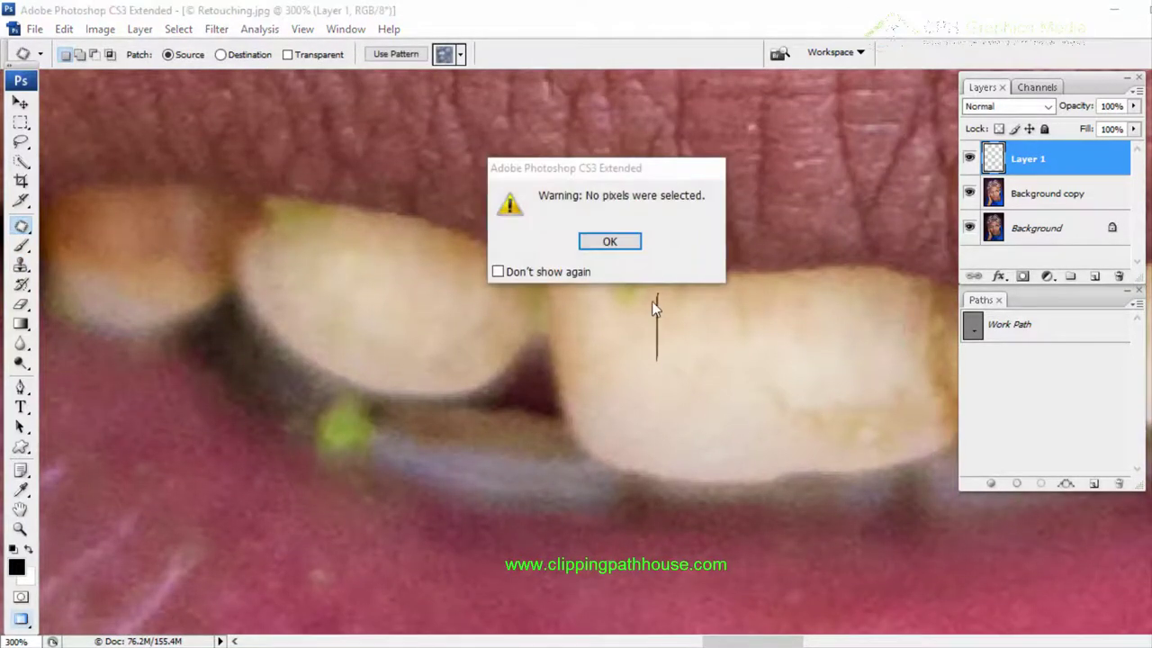
key("Return")
left_click_drag(656, 304, 684, 201)
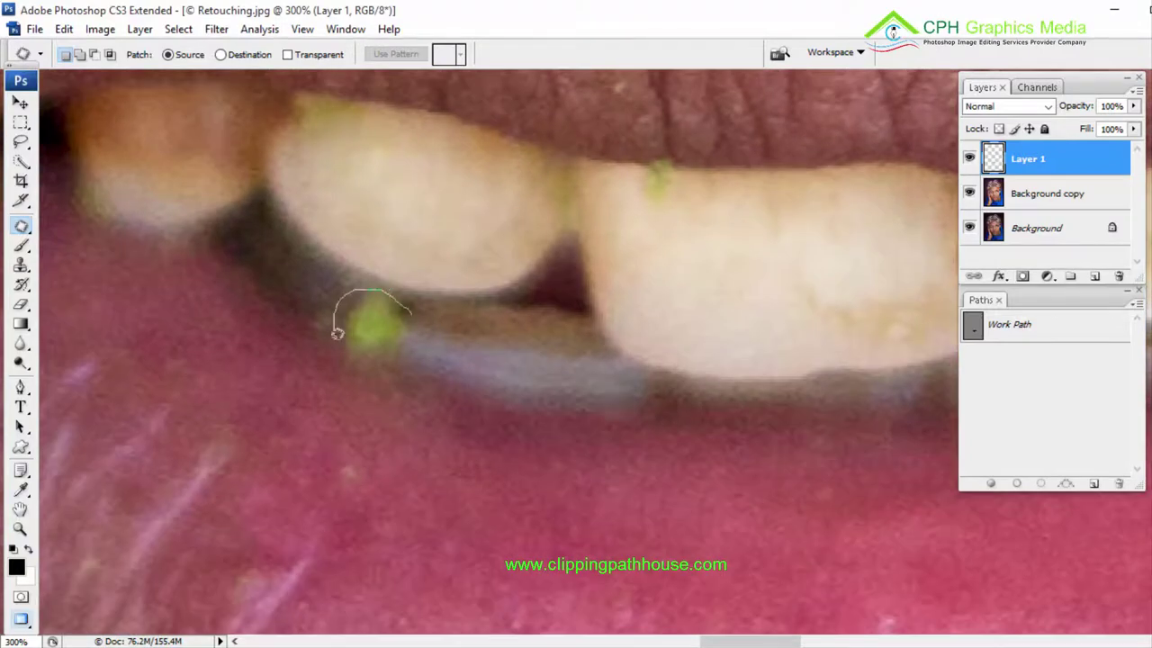
left_click_drag(407, 313, 404, 330)
left_click_drag(393, 329, 330, 290)
key("ctrl+d")
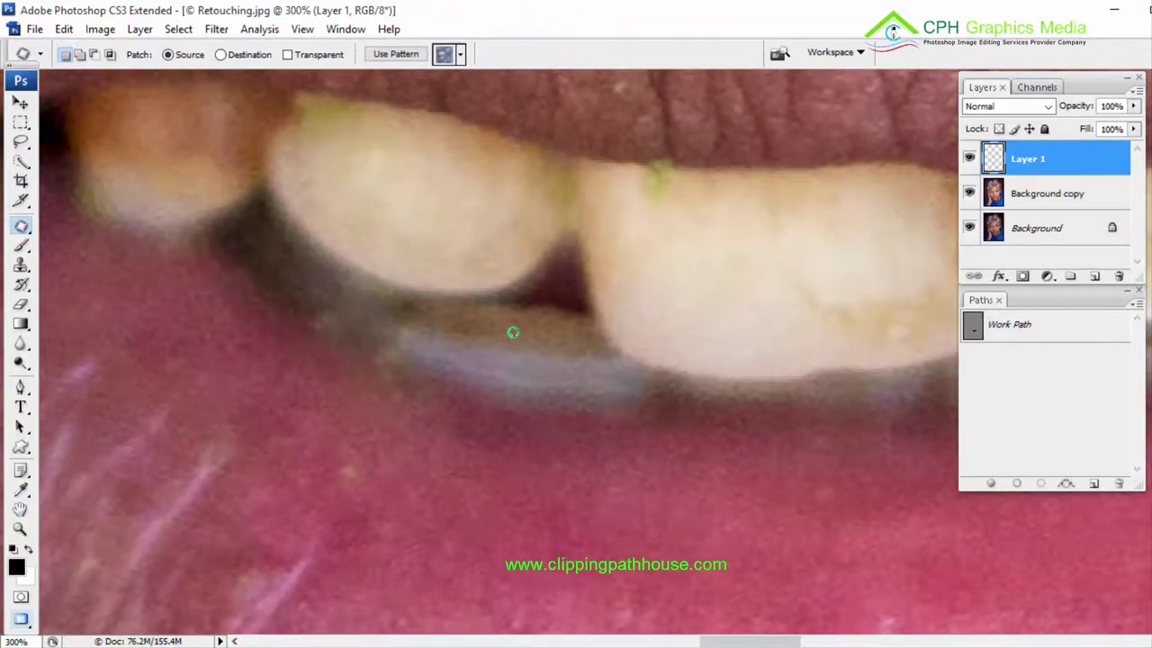
Patch the yellowish spot on the right front tooth with clean enamel from the same tooth and deselect the area
mouse_move(878, 343)
left_mouse_down()
mouse_move(558, 302)
mouse_move(549, 324)
left_mouse_up()
left_click(558, 302, "alt")
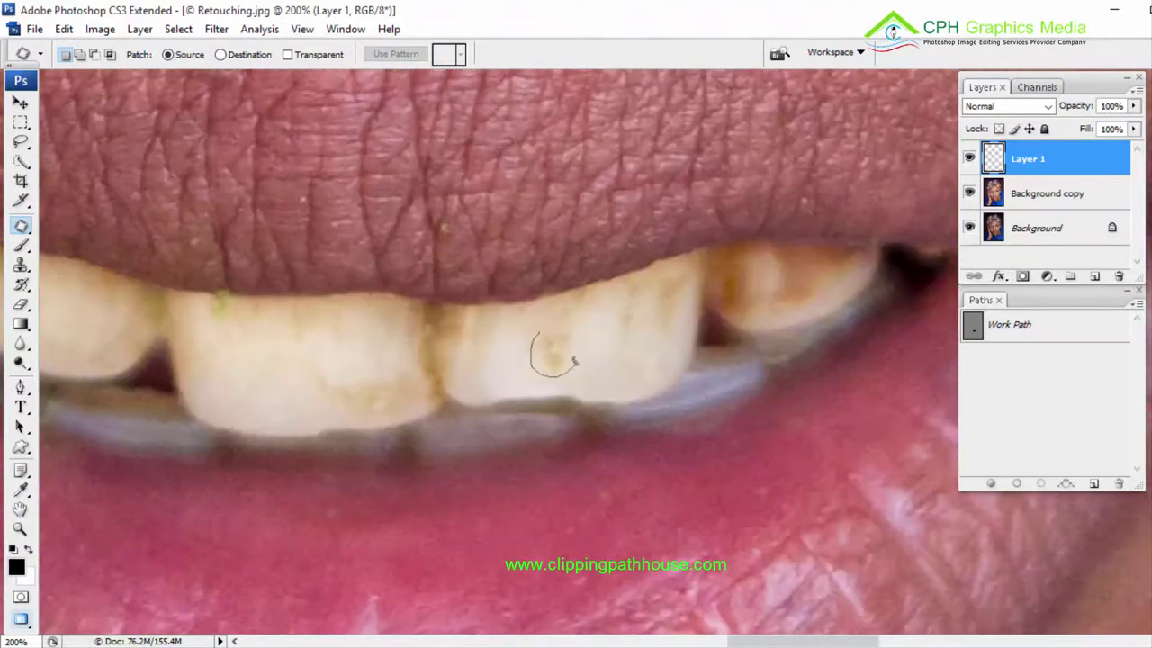
left_click_drag(574, 360, 537, 336)
mouse_move(553, 351)
left_mouse_down()
mouse_move(606, 338)
mouse_move(646, 287)
left_mouse_up()
key("ctrl+d")
left_click_drag(634, 315, 581, 325)
left_click(659, 313)
left_click(610, 249)
Patch the green spot near the left corner of the mouth with nearby lip texture and deselect the area
left_click_drag(325, 319, 496, 313)
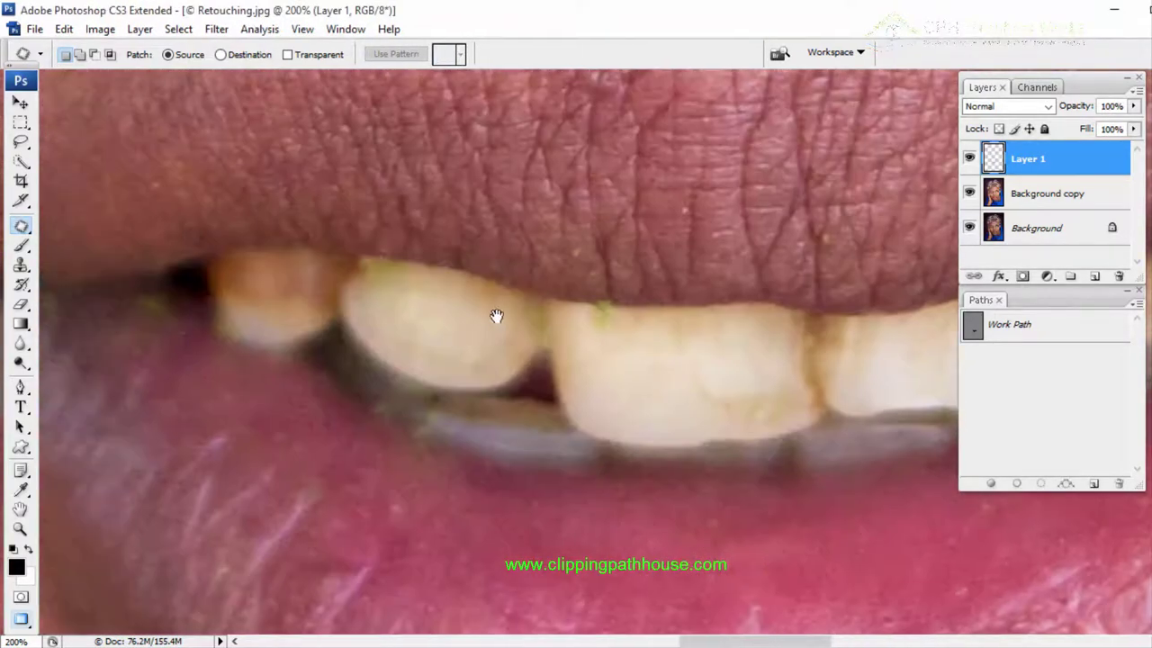
left_click_drag(303, 319, 450, 318)
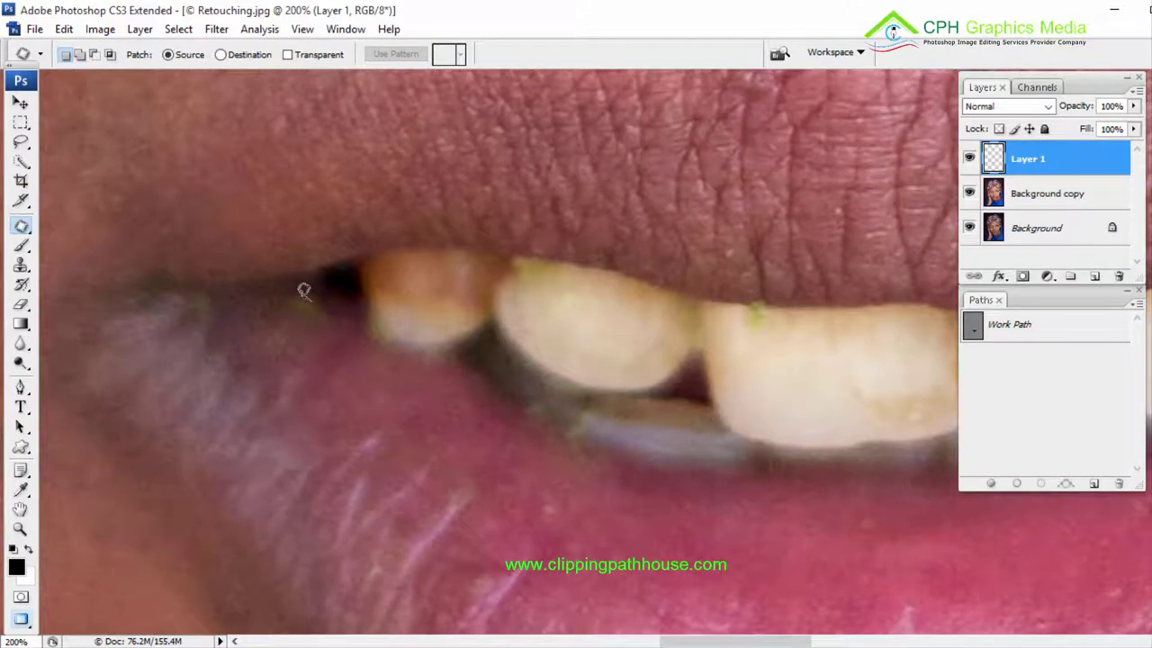
left_click_drag(324, 286, 298, 295)
mouse_move(307, 307)
left_mouse_down()
mouse_move(320, 338)
mouse_move(354, 341)
left_mouse_up()
key("ctrl+d")
left_click_drag(297, 285, 346, 337)
left_click(623, 363)
left_click(608, 239)
Select a rectangle of clean enamel on the right front tooth, feather it and copy it to a new layer
left_click_drag(835, 329, 310, 243)
left_click(470, 273, "alt")
left_click(441, 301, "alt")
left_click_drag(779, 425, 764, 415)
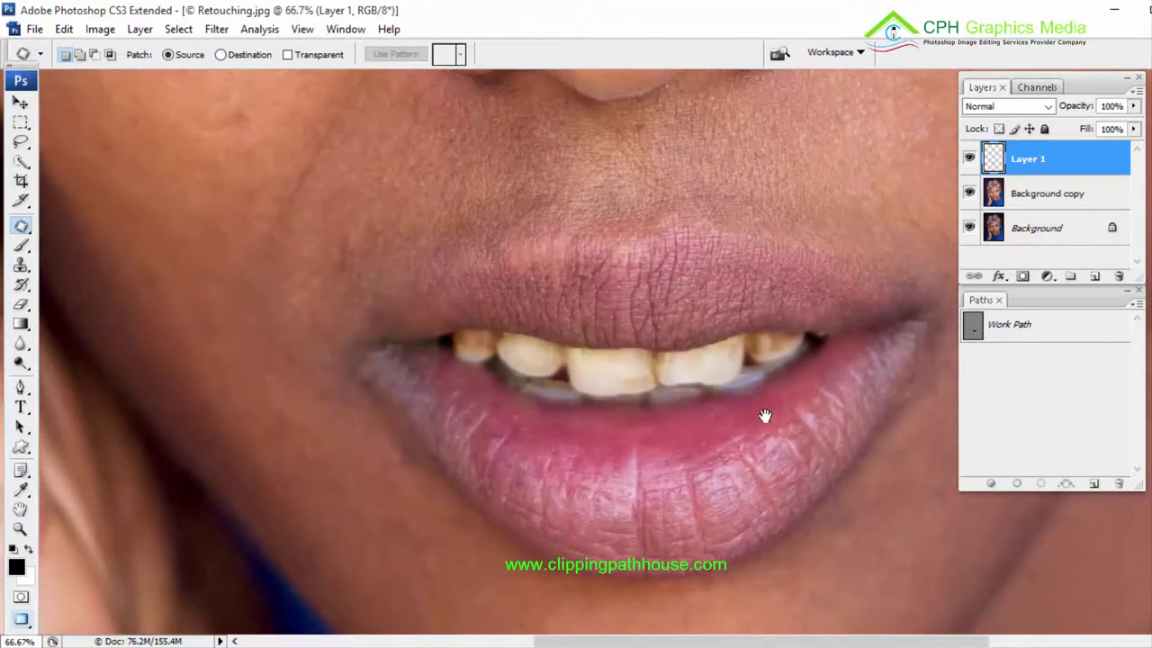
key("ctrl+plus")
key("ctrl+plus")
left_click_drag(494, 318, 690, 291)
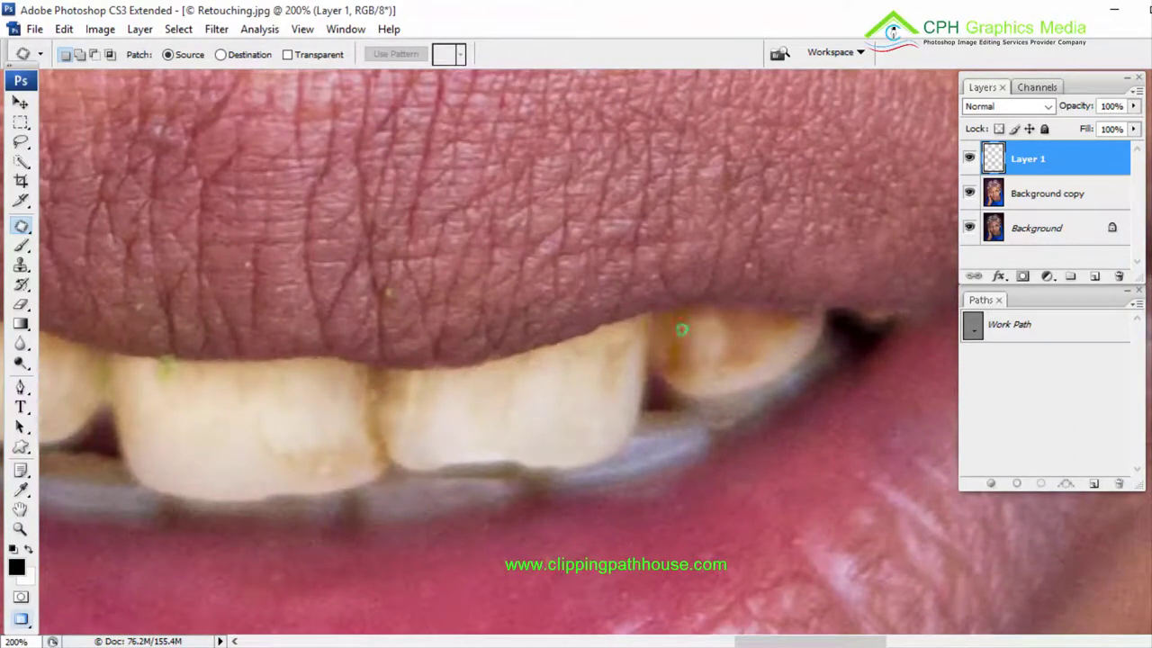
key("m")
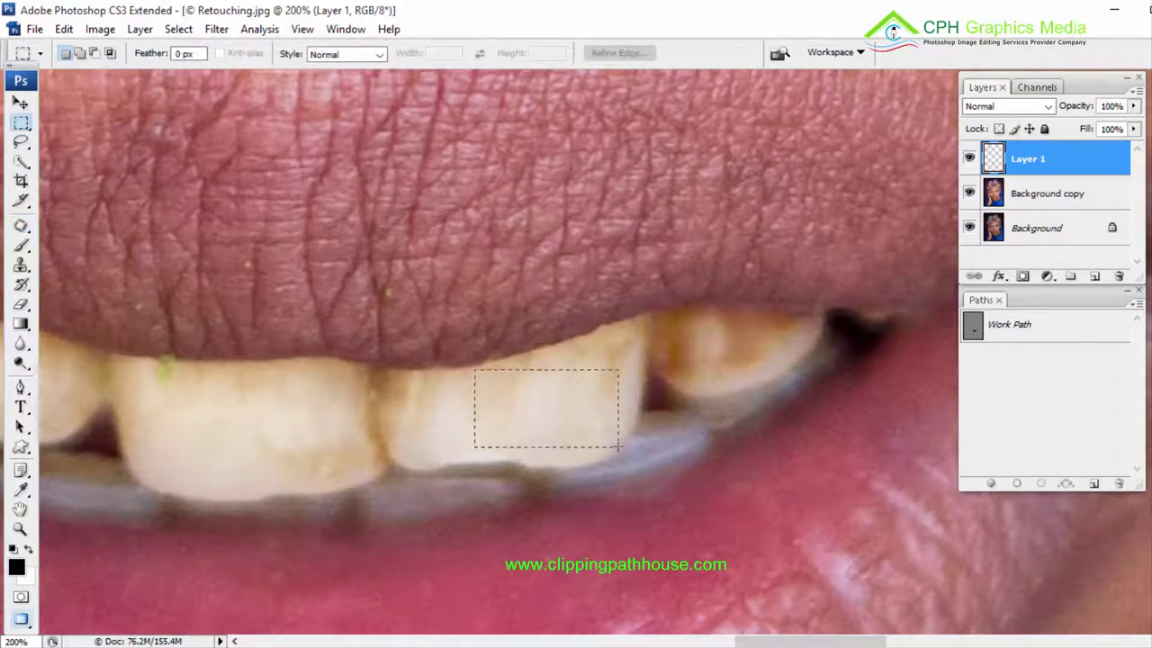
key("alt+ctrl+d")
key("Return")
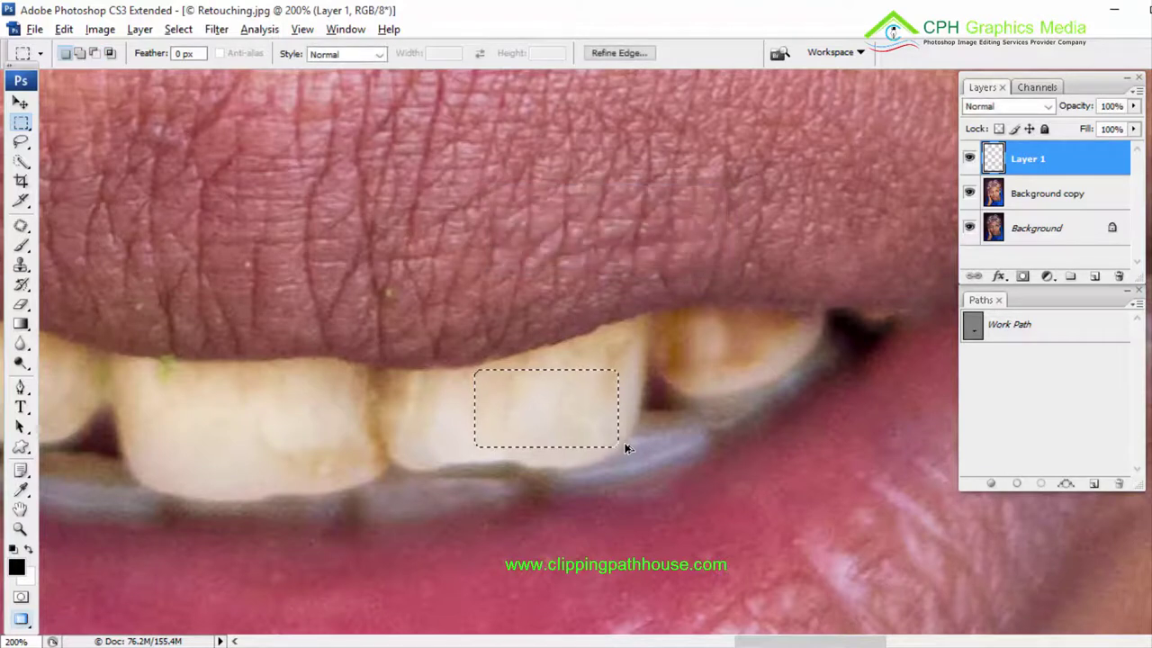
key("ctrl+j")
Move the enamel copy over the brown-stained right side tooth and stretch its height to 115.7%
key("ctrl+t")
left_click_drag(588, 404, 767, 346)
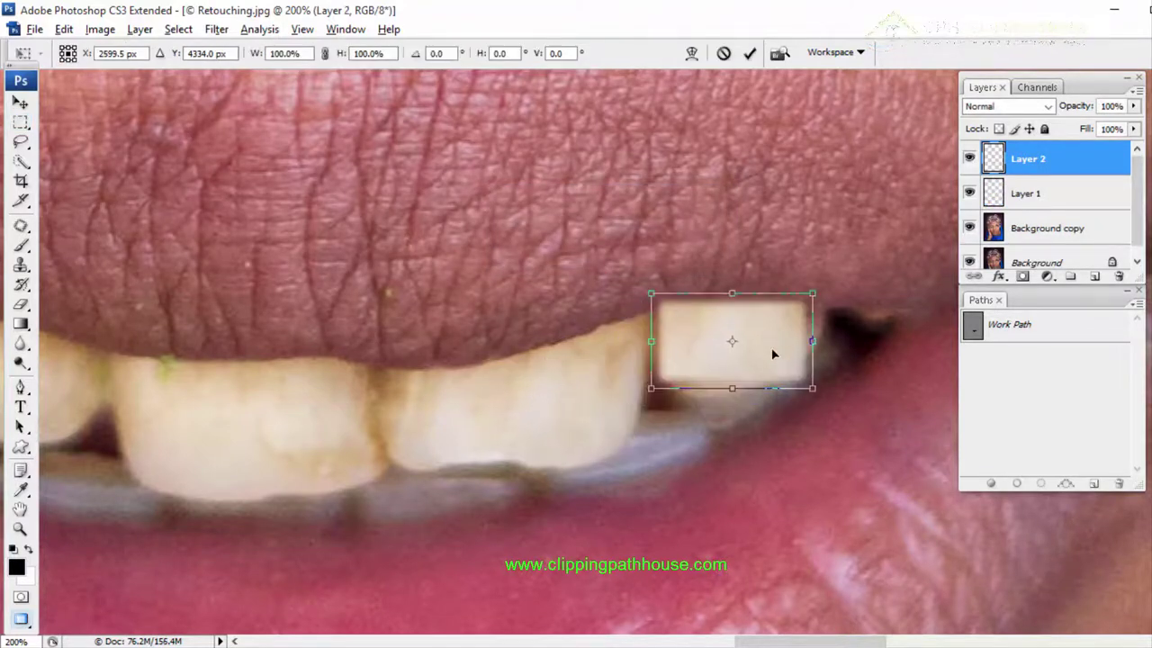
left_click_drag(731, 388, 711, 405)
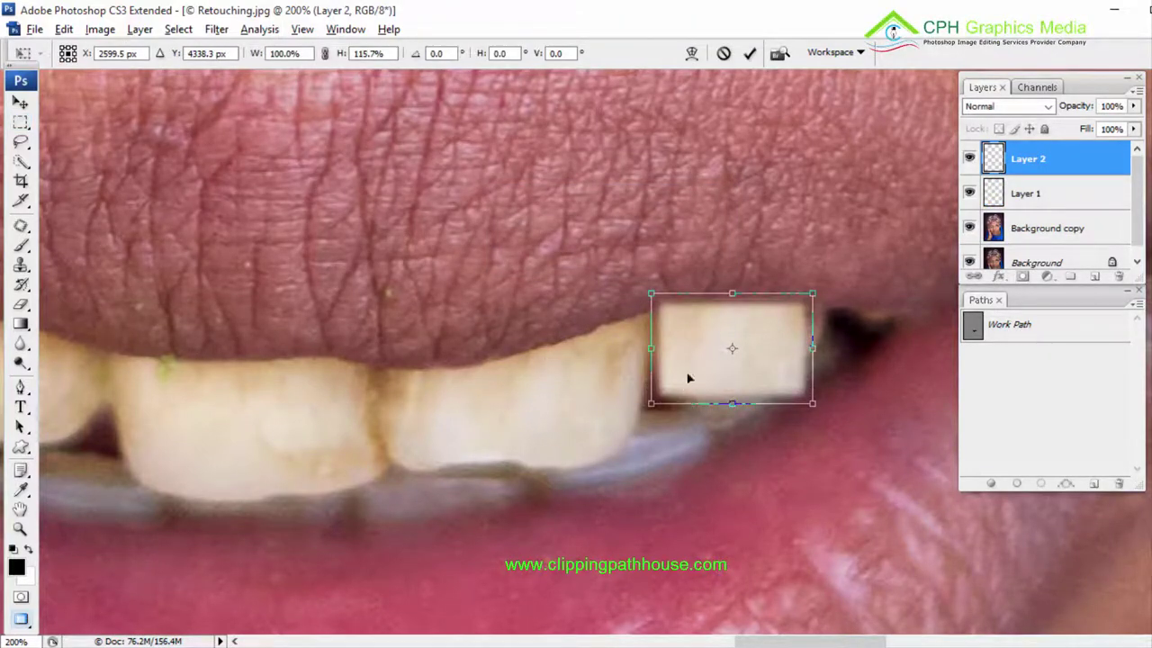
key("Return")
Hide Layer 2, trace the outline of the stained right side tooth with a closed Pen path, and show the layer again
key("m")
left_click(969, 158)
key("p")
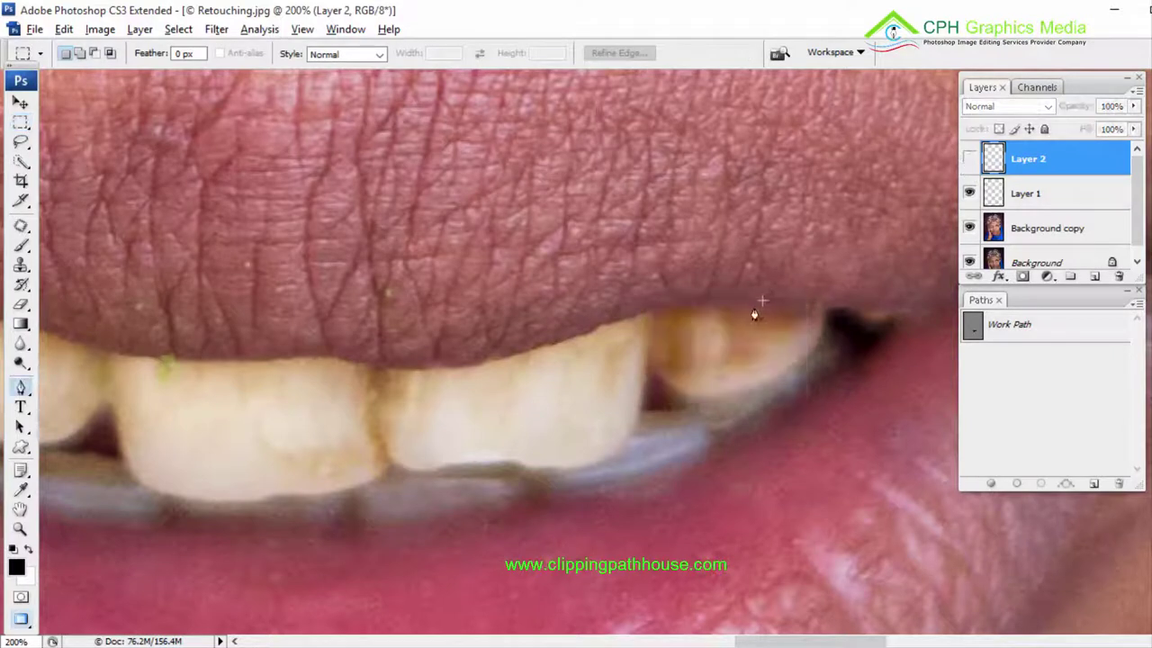
left_click(653, 312)
left_click(668, 389)
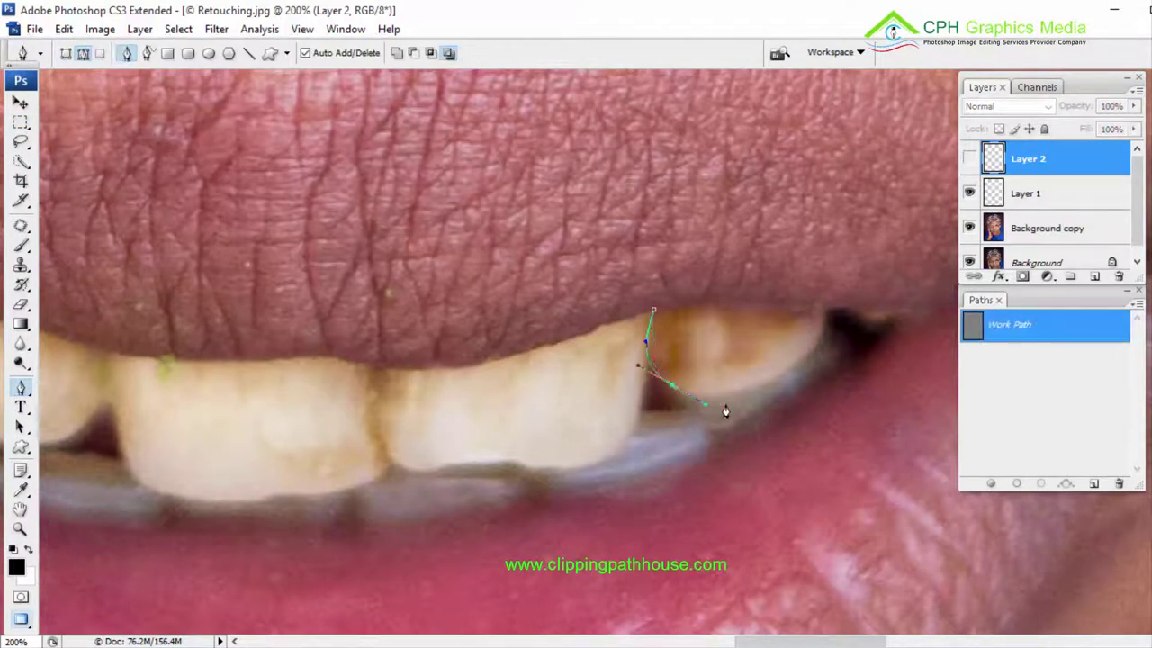
left_click_drag(792, 369, 833, 344)
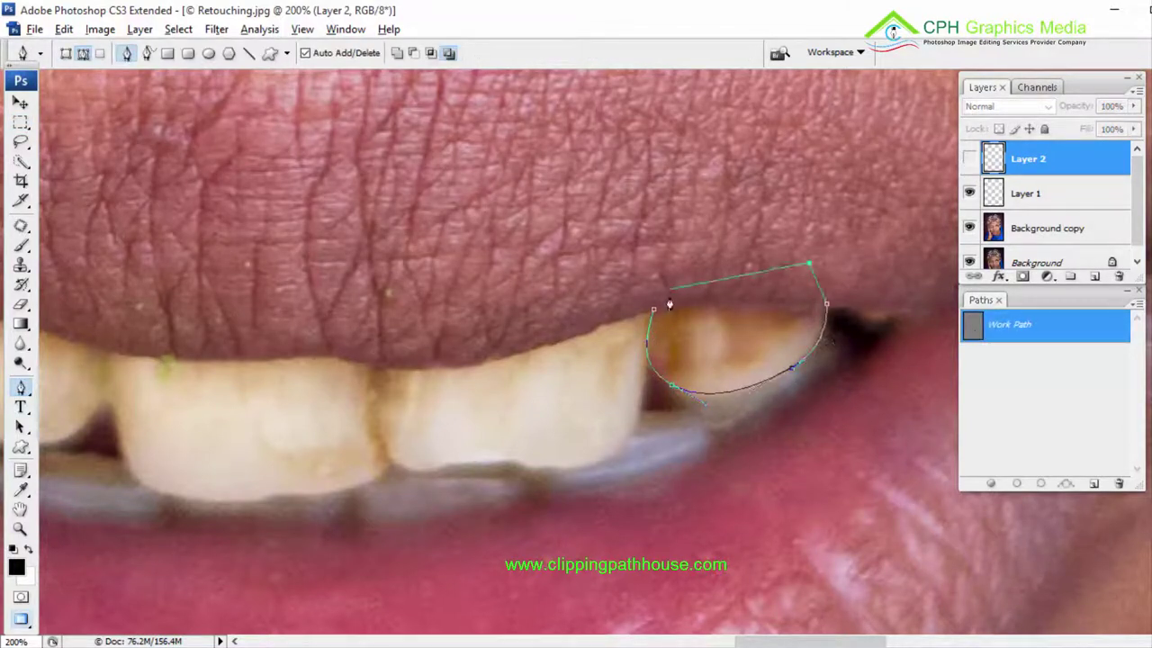
left_click(969, 158)
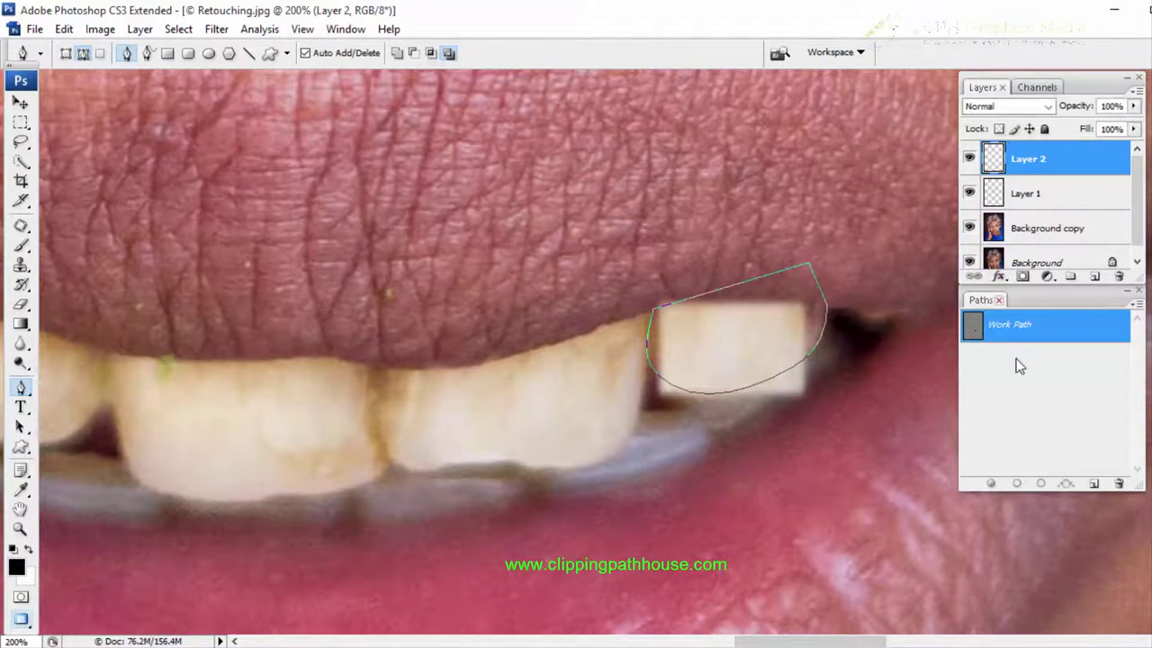
Cut away the enamel copy outside the tooth path, deselect, and widen the copy to 122% with a slight skew
key("ctrl+Return")
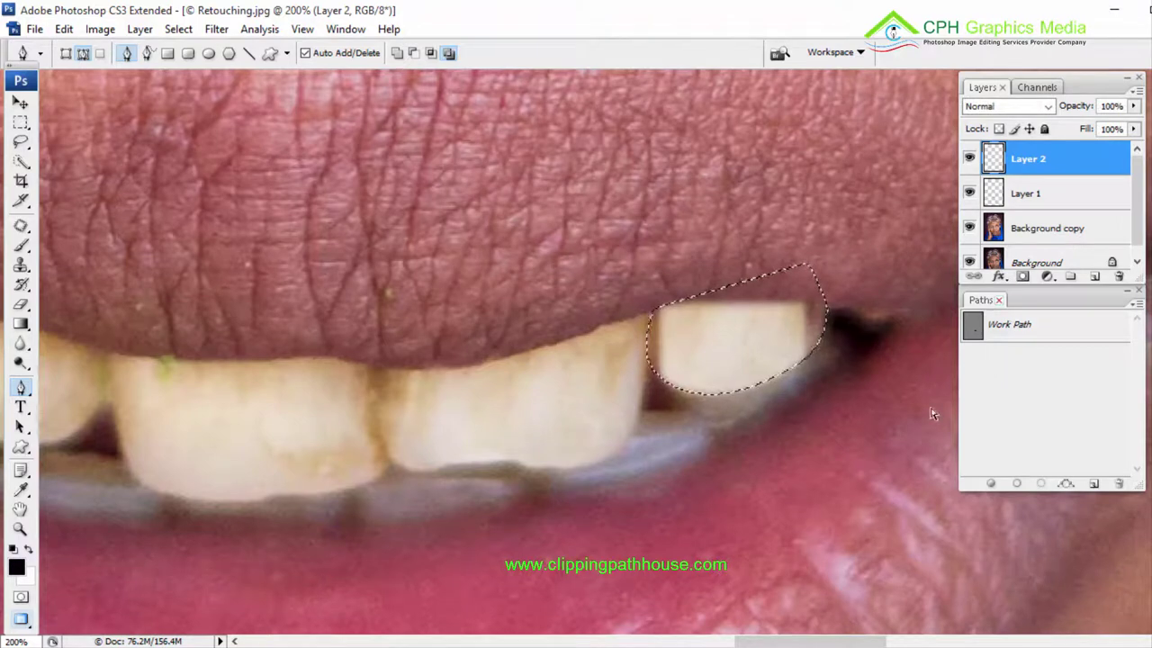
key("ctrl+d")
key("ctrl+t")
left_click_drag(816, 341, 835, 342)
left_click_drag(646, 351, 640, 349)
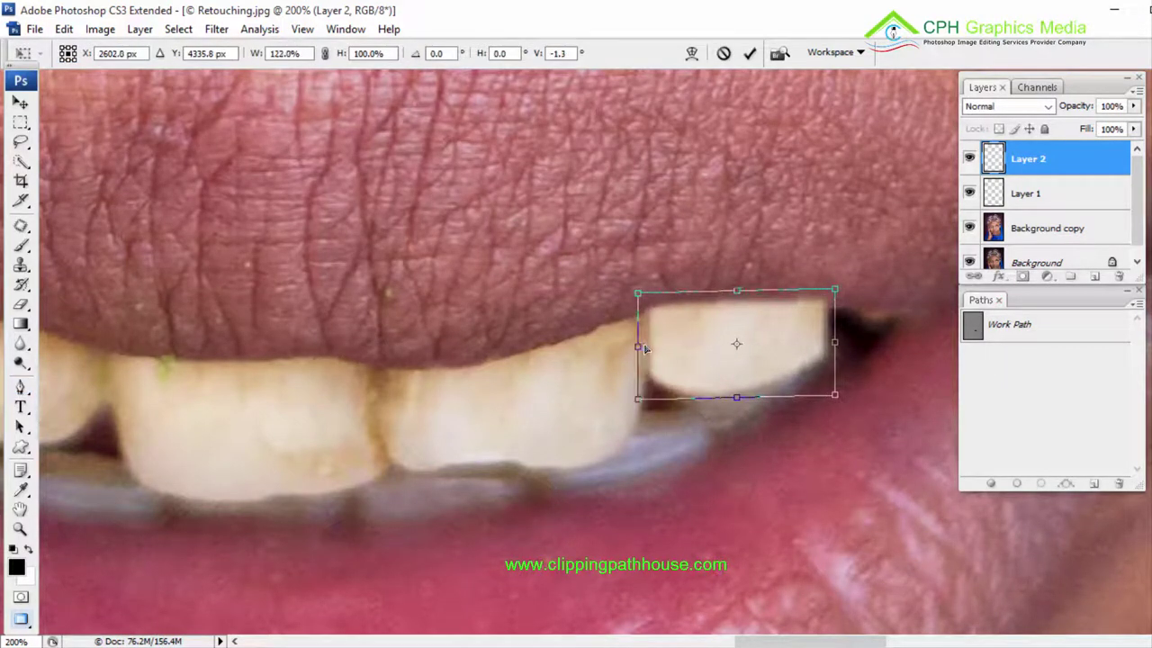
key("Return")
Trim the widened enamel copy to the saved tooth path again and set Layer 2's opacity to 50%
key("p")
left_click(972, 327, "ctrl")
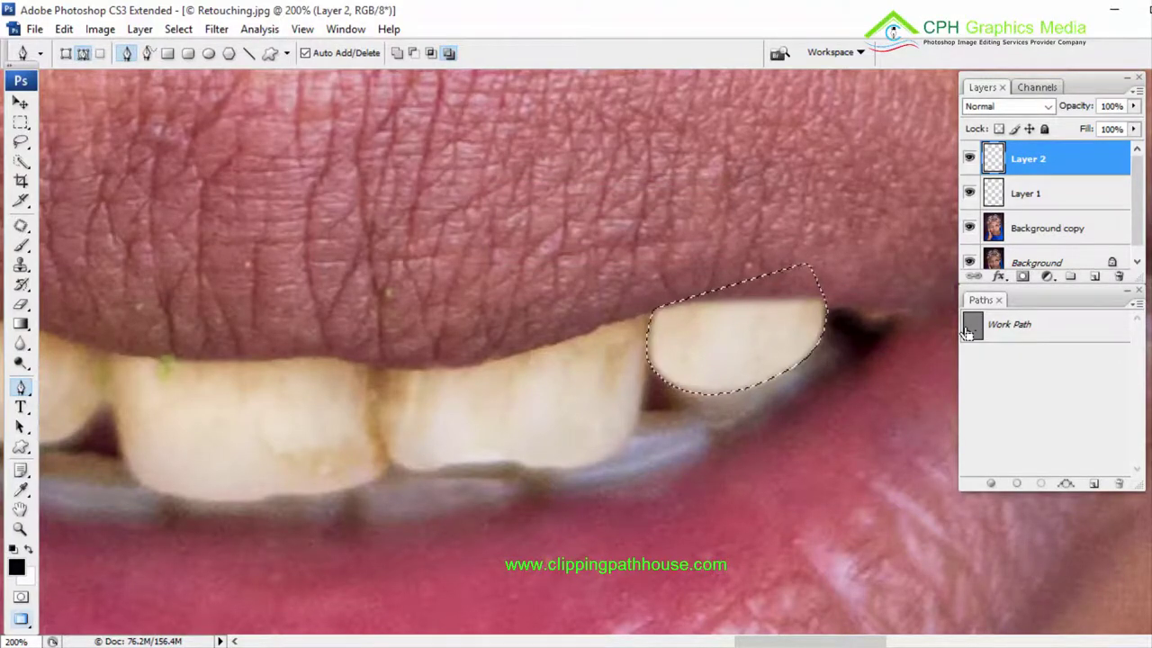
key("ctrl+minus")
key("ctrl+minus")
left_click_drag(644, 323, 727, 323)
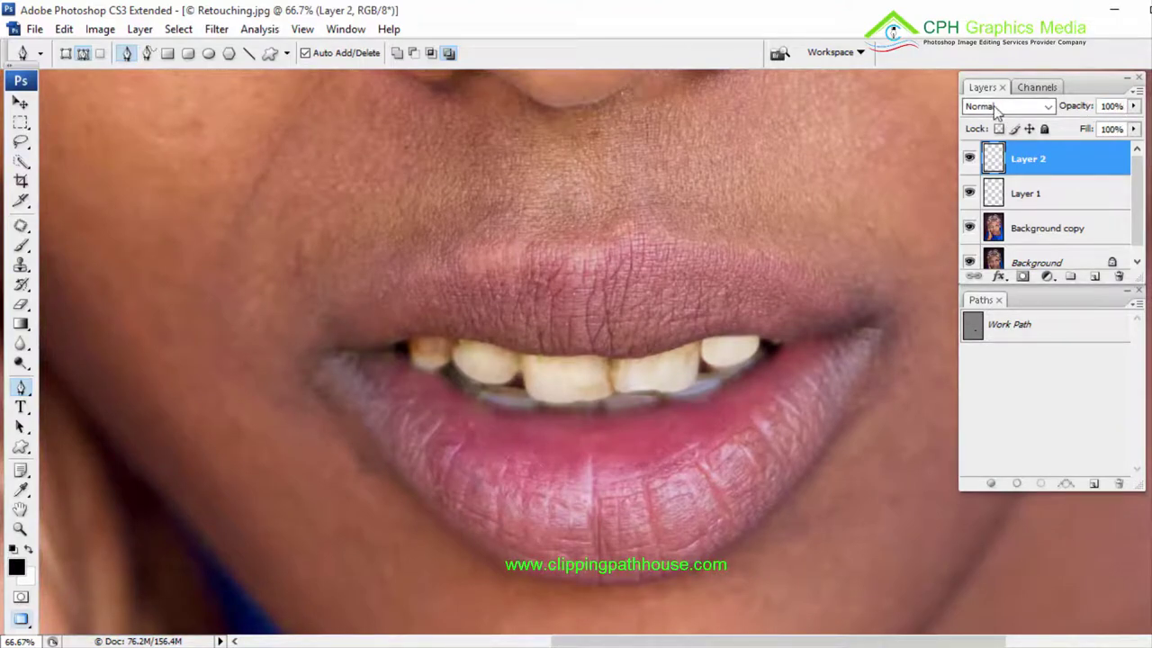
type("50")
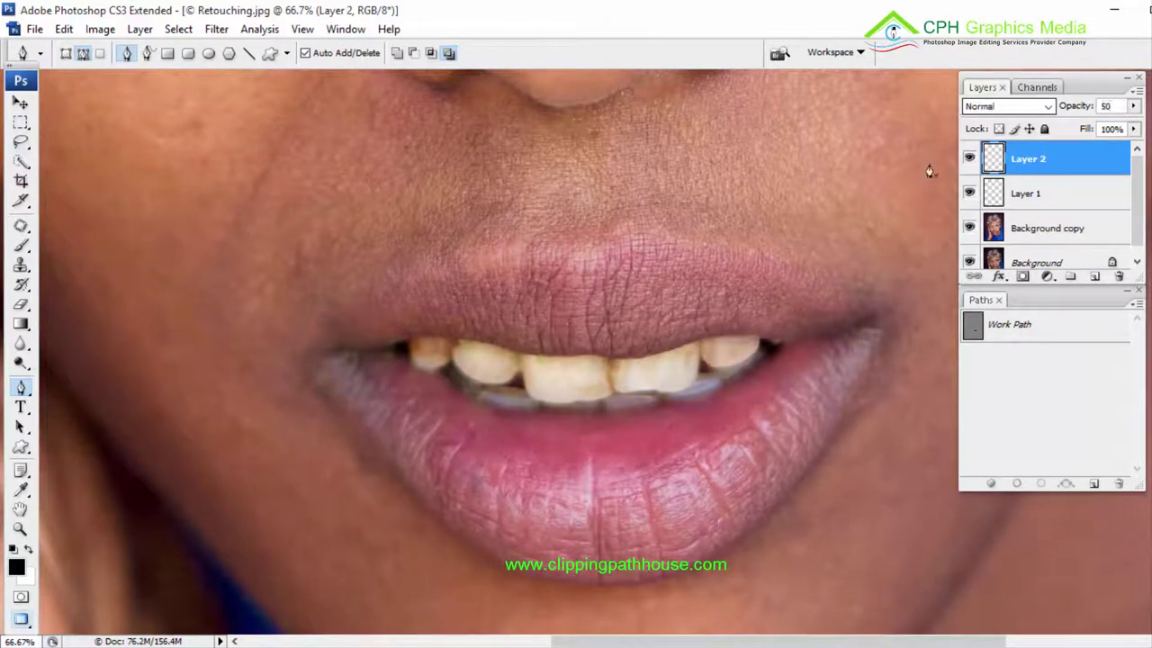
left_click(583, 324)
left_click(586, 322)
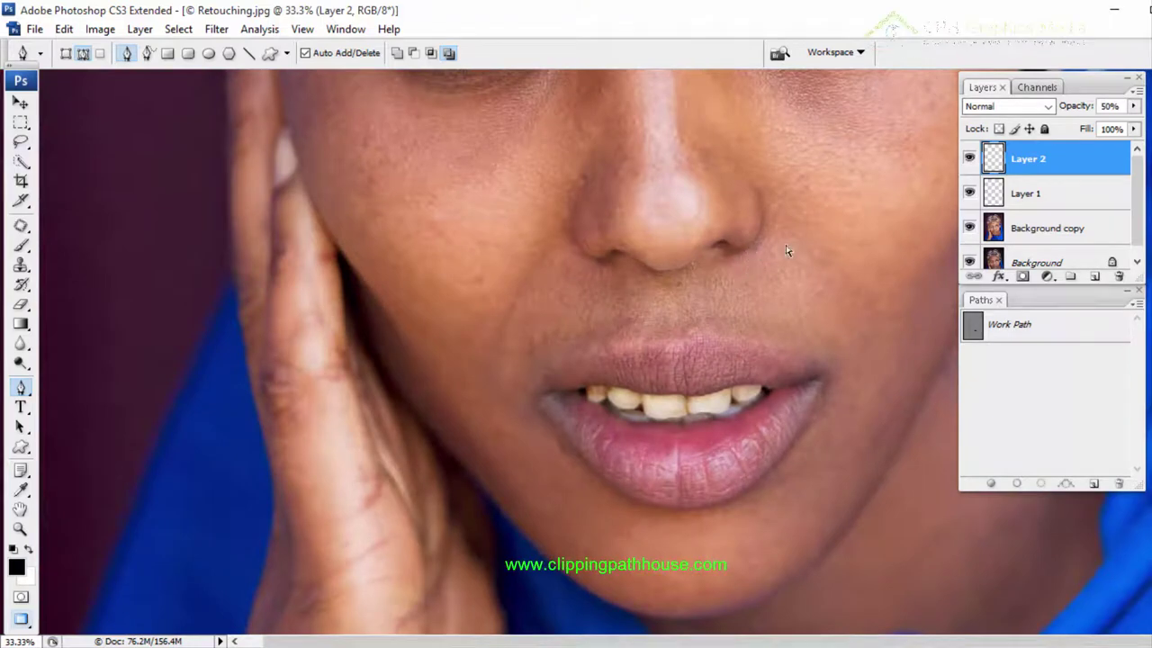
Merge the semi-transparent enamel layer down into Layer 1
left_click(712, 358)
left_click(713, 358)
left_click_drag(541, 362, 672, 403)
left_click_drag(675, 513, 633, 326)
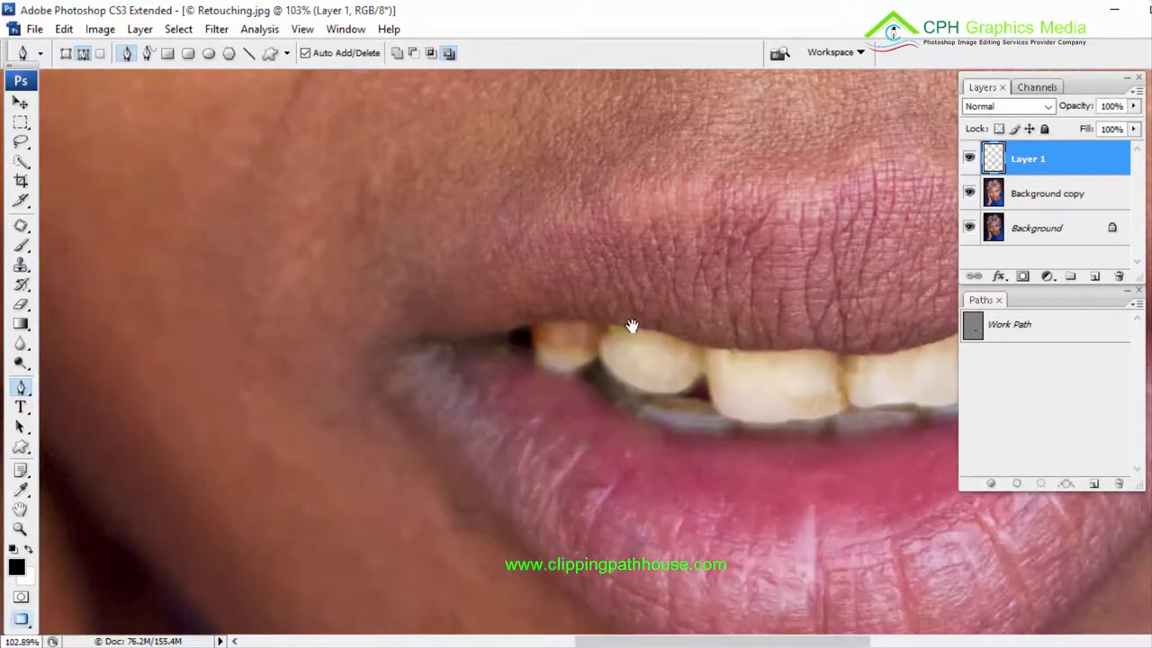
Patch the yellow stain near the lower edge of the left front tooth with clean enamel above it, and deselect
left_click_drag(823, 317, 545, 270)
left_click(547, 312)
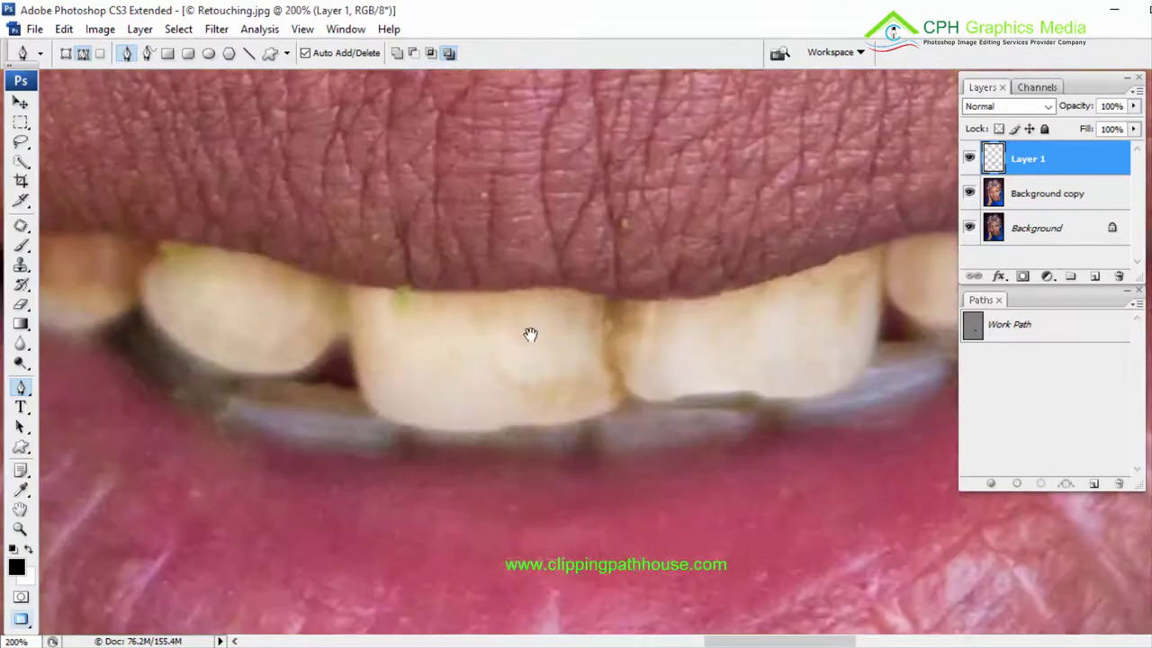
left_click_drag(530, 334, 538, 282)
key("j")
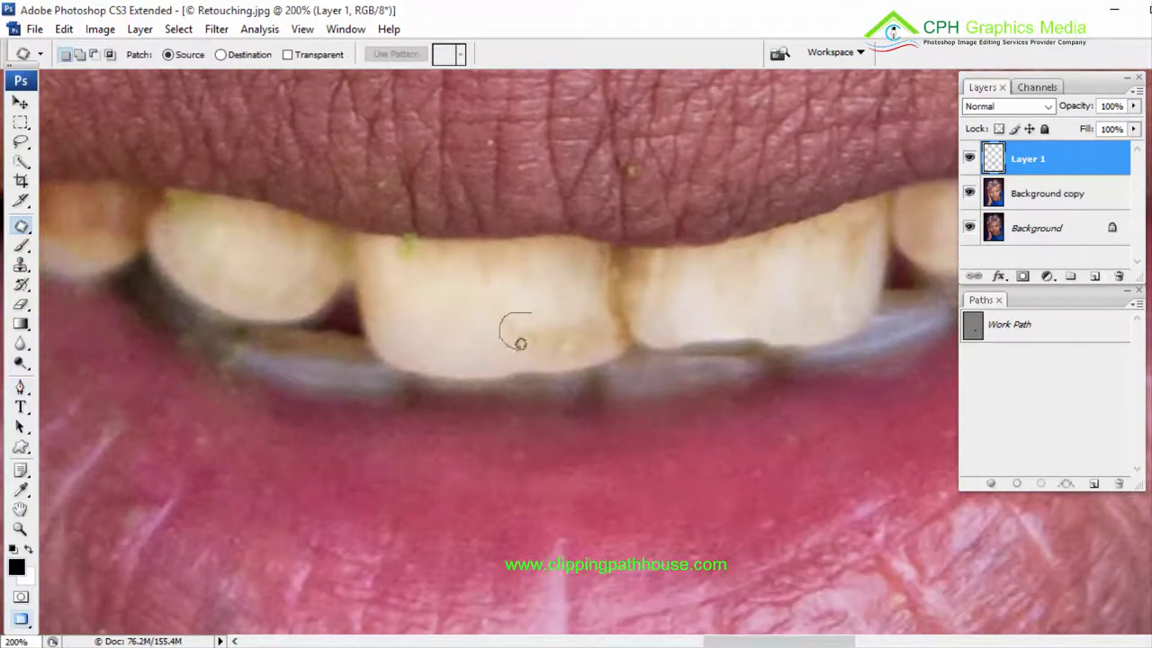
mouse_move(610, 339)
left_mouse_down()
mouse_move(540, 311)
mouse_move(515, 266)
left_mouse_up()
key("ctrl+d")
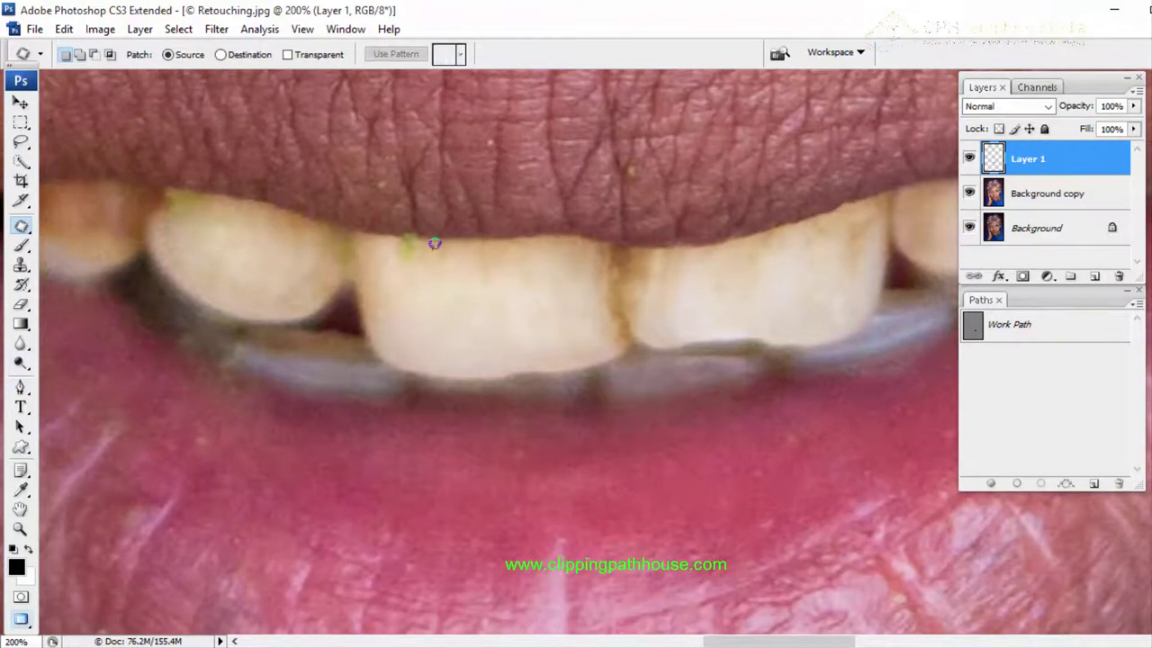
Patch the brown area of the leftmost tooth with clean enamel from the left front tooth and deselect the area
left_click_drag(206, 225, 466, 267)
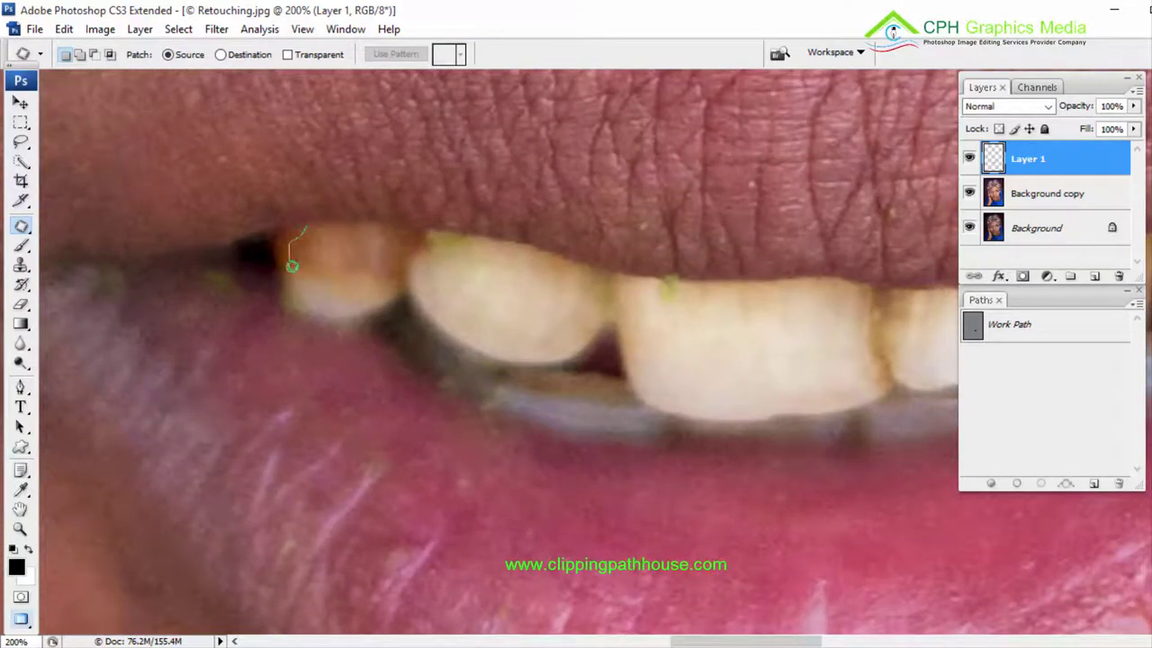
left_click_drag(391, 233, 388, 232)
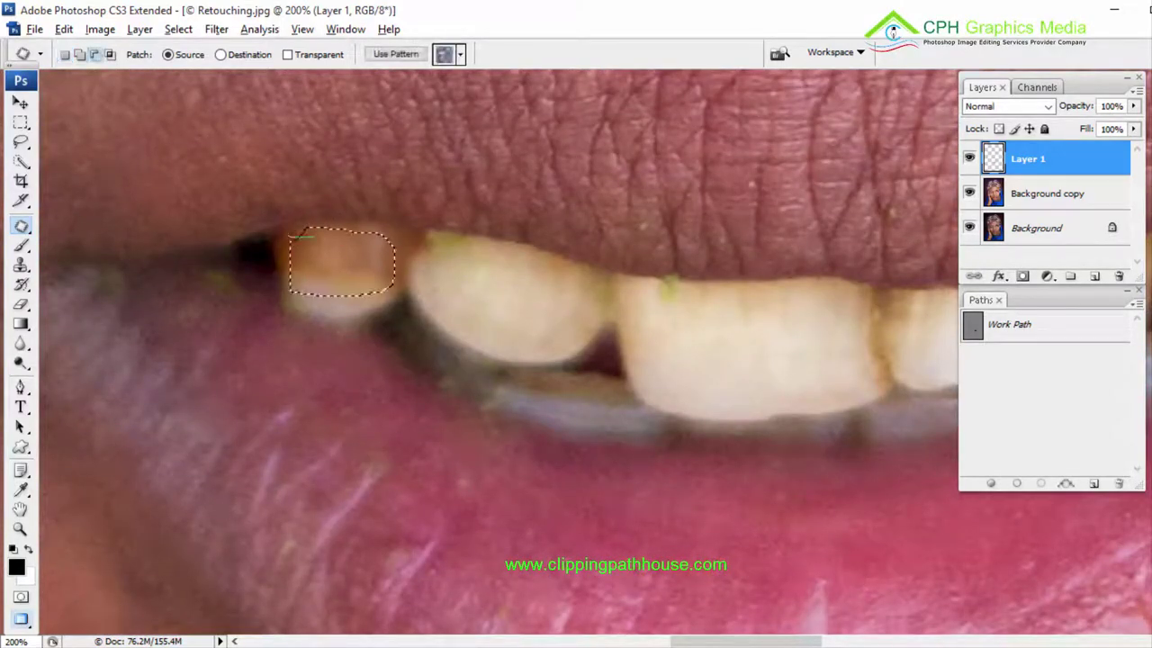
left_click_drag(324, 261, 741, 358)
left_click_drag(742, 354, 742, 355)
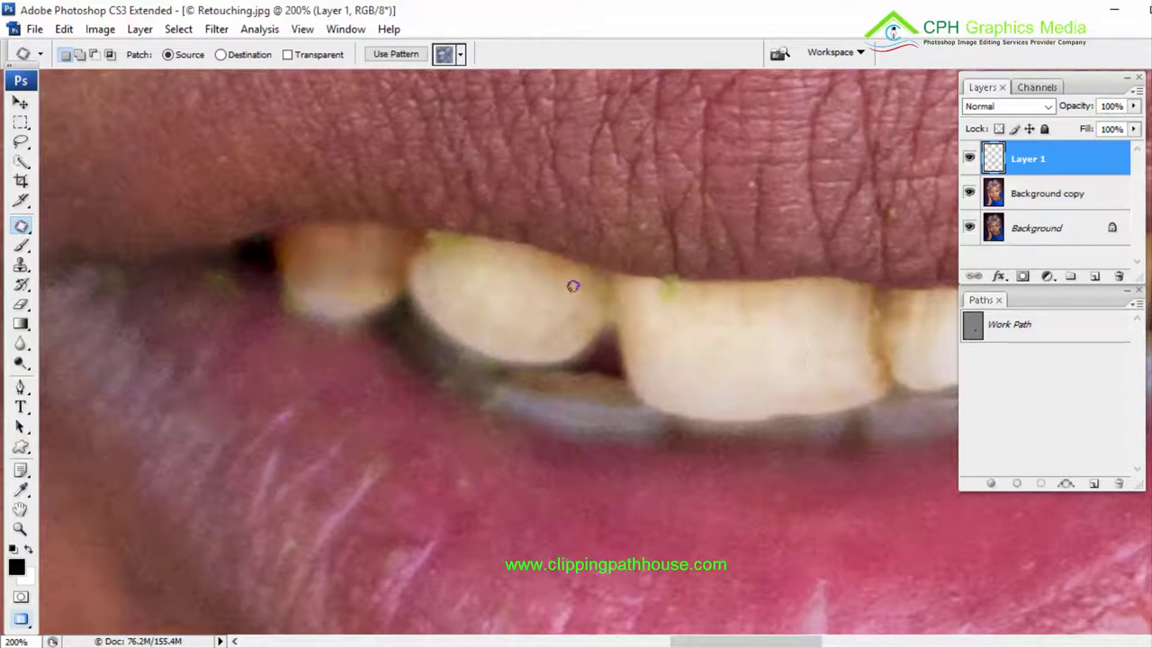
key("ctrl+d")
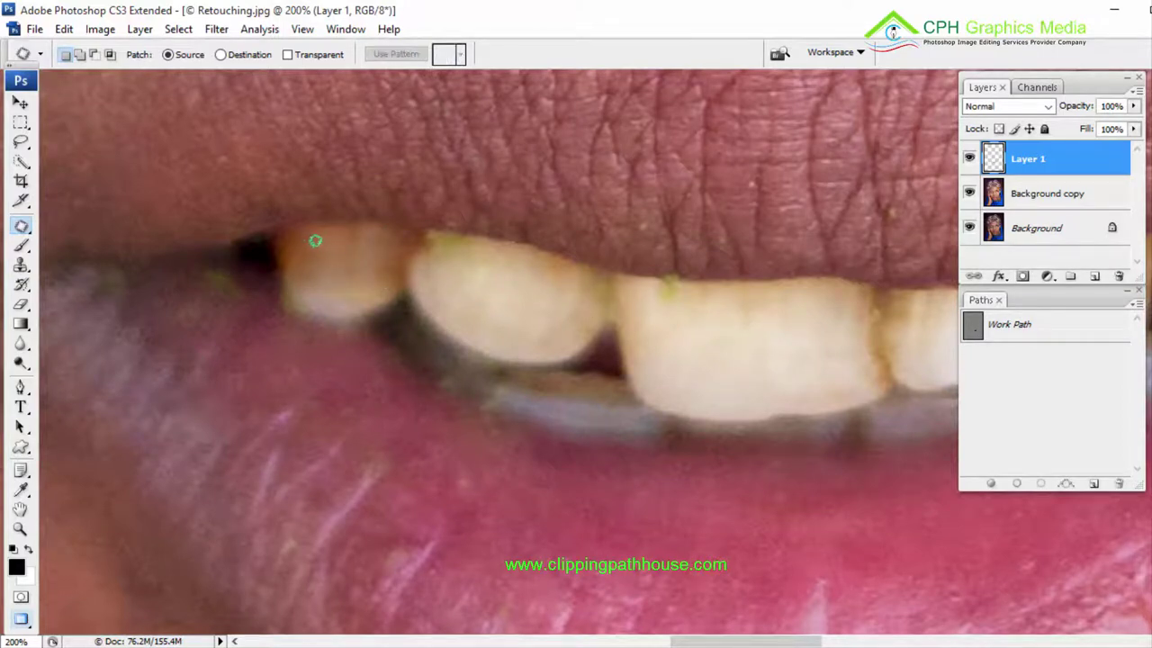
Dodge the brown leftmost tooth and the side tooth beside it, using the Midtones range at 50% exposure
left_click(20, 364)
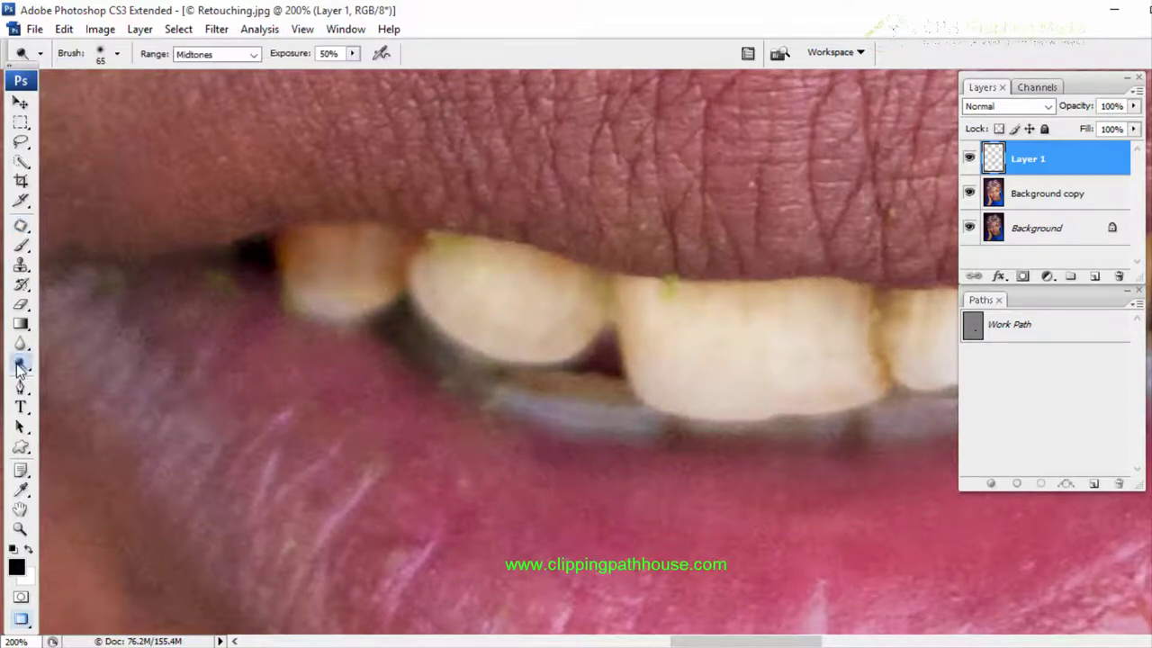
left_click(84, 363)
key("bracketleft")
key("bracketleft")
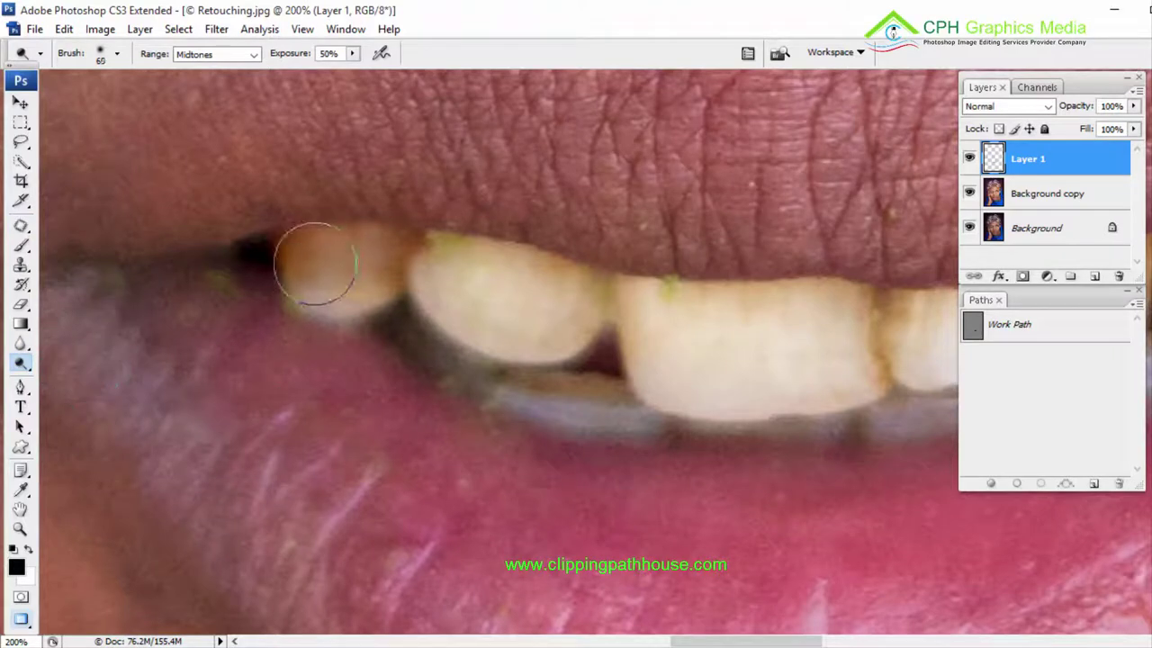
mouse_move(328, 260)
left_mouse_down()
mouse_move(374, 259)
mouse_move(364, 278)
mouse_move(322, 278)
mouse_move(303, 258)
mouse_move(302, 286)
mouse_move(362, 282)
mouse_move(382, 256)
mouse_move(415, 253)
mouse_move(592, 289)
mouse_move(429, 251)
mouse_move(509, 281)
left_mouse_up()
key("space")
mouse_move(571, 294)
left_mouse_down()
mouse_move(463, 269)
mouse_move(460, 258)
left_mouse_up()
Dodge the remaining stains on the front teeth and the right side tooth with a 45 px brush
key("space")
left_click_drag(636, 289, 226, 288)
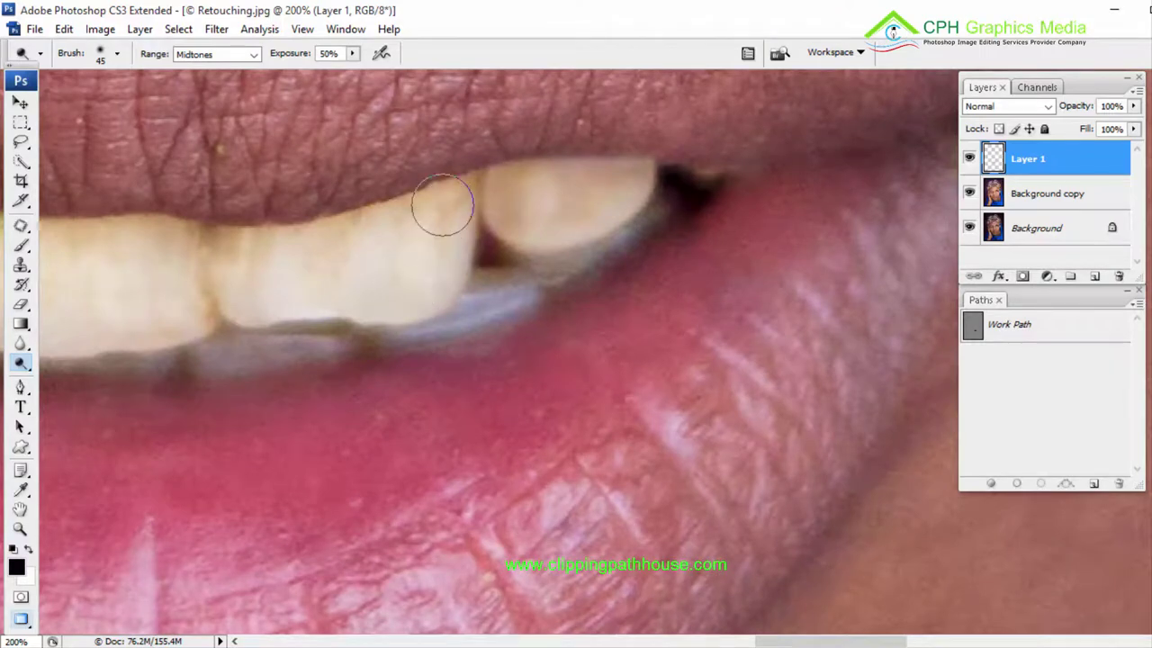
left_click_drag(442, 200, 248, 248)
left_click_drag(563, 184, 478, 225)
mouse_move(417, 284)
left_mouse_down()
mouse_move(602, 177)
mouse_move(734, 216)
left_mouse_up()
Dodge the upper left teeth and the bluish row of lower teeth with the 45 px brush
left_click(581, 226, "alt")
left_click(582, 226, "alt")
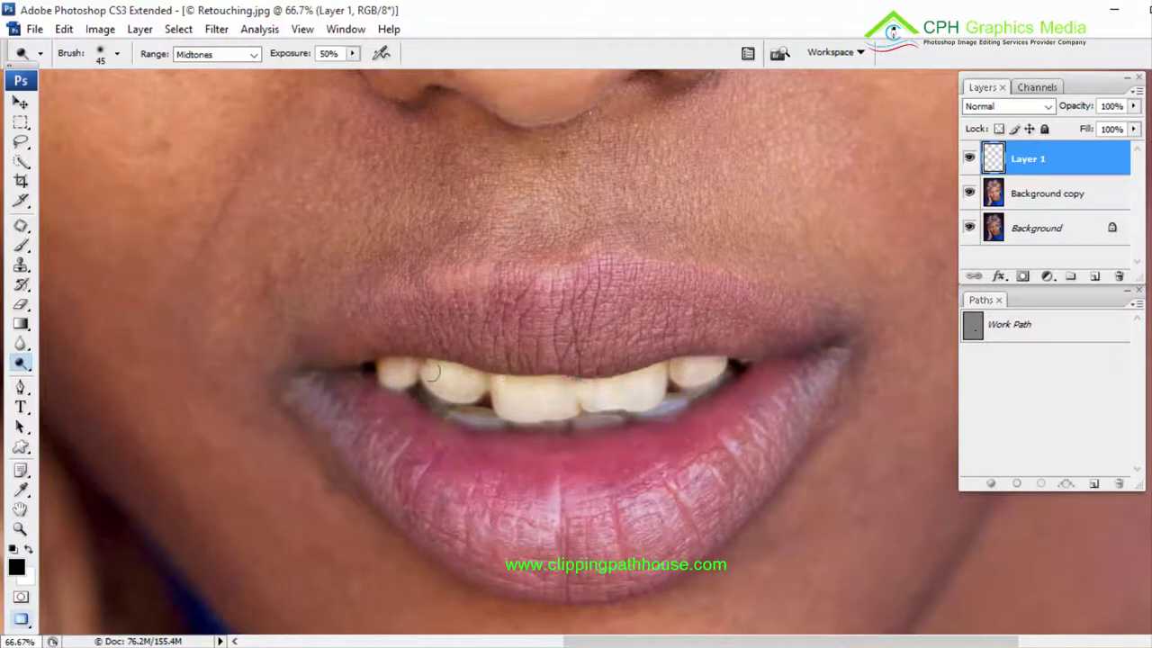
left_click_drag(433, 372, 376, 369)
mouse_move(451, 407)
left_mouse_down()
mouse_move(489, 421)
mouse_move(423, 403)
mouse_move(494, 429)
mouse_move(572, 436)
mouse_move(617, 422)
mouse_move(575, 419)
mouse_move(644, 411)
left_mouse_up()
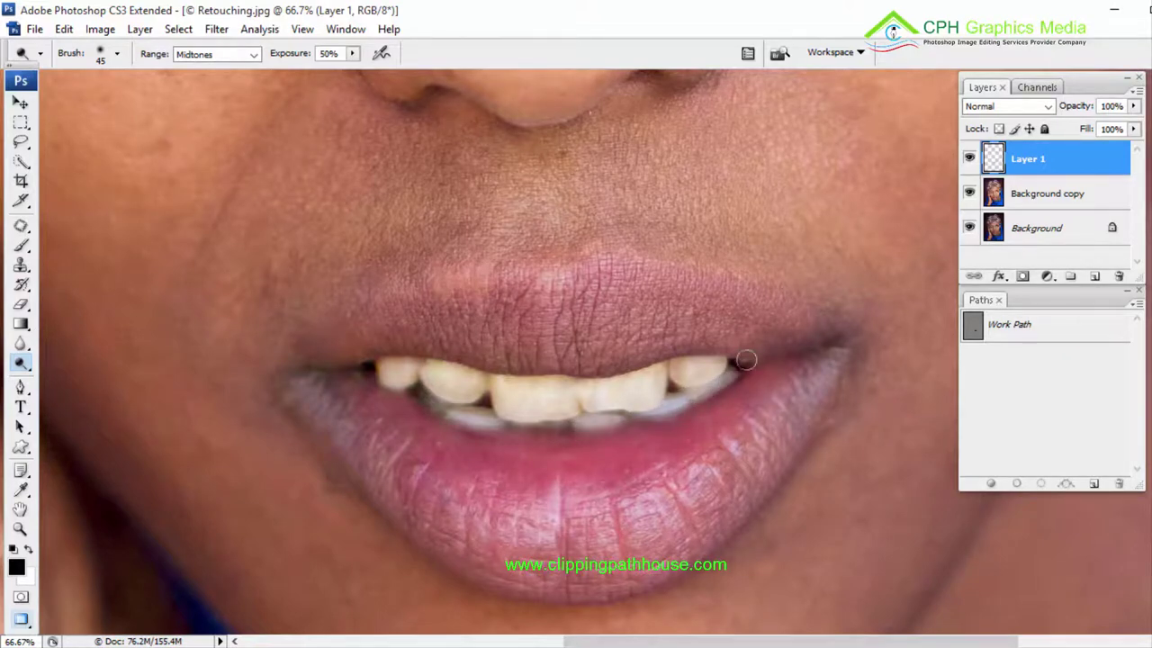
Compare the teeth with and without Layer 1, and merge the layer into Background copy
key("ctrl+minus")
key("ctrl+minus")
key("ctrl+minus")
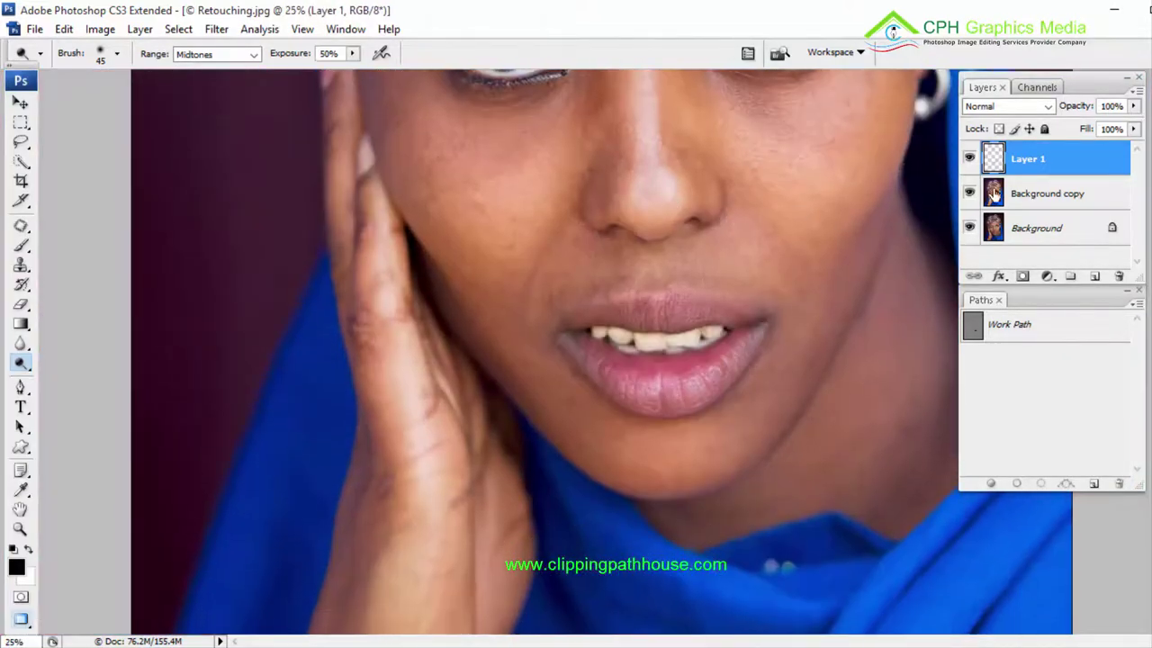
left_click(969, 158)
left_click(970, 159)
left_click(969, 158)
left_click(969, 159)
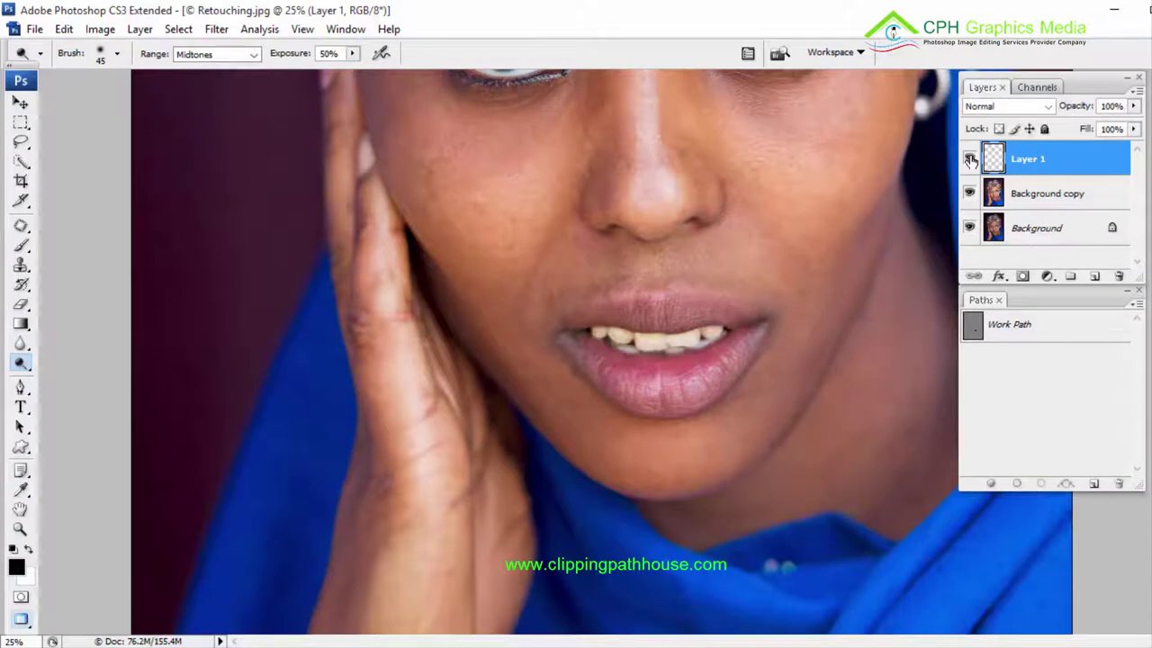
key("ctrl+minus")
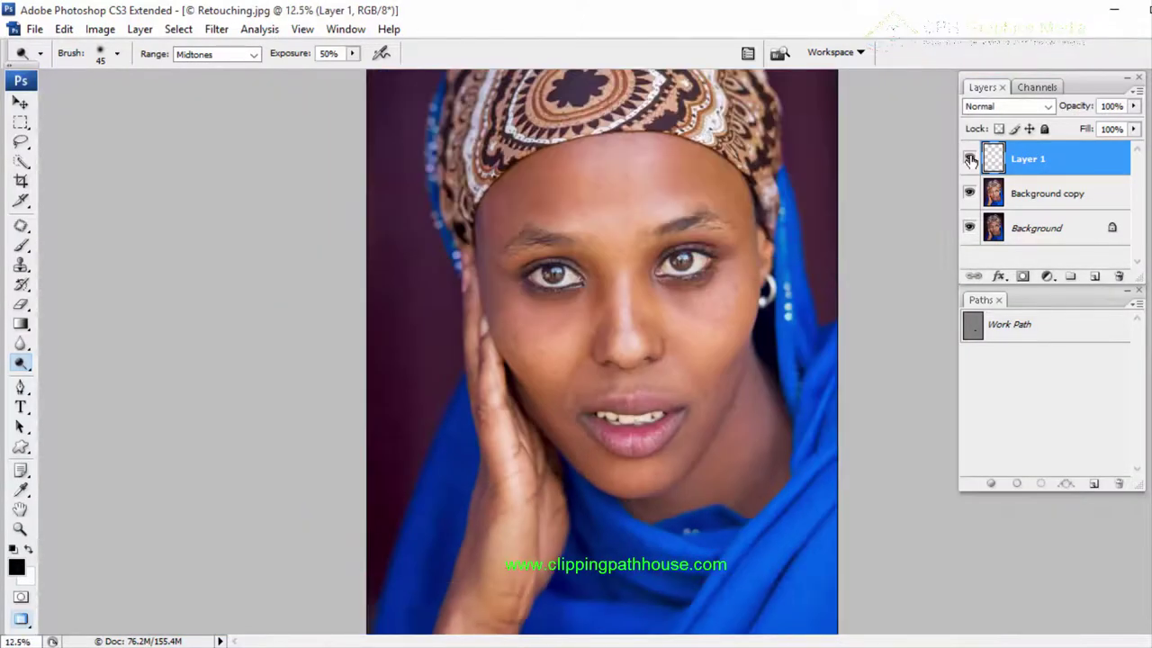
key("ctrl+e")
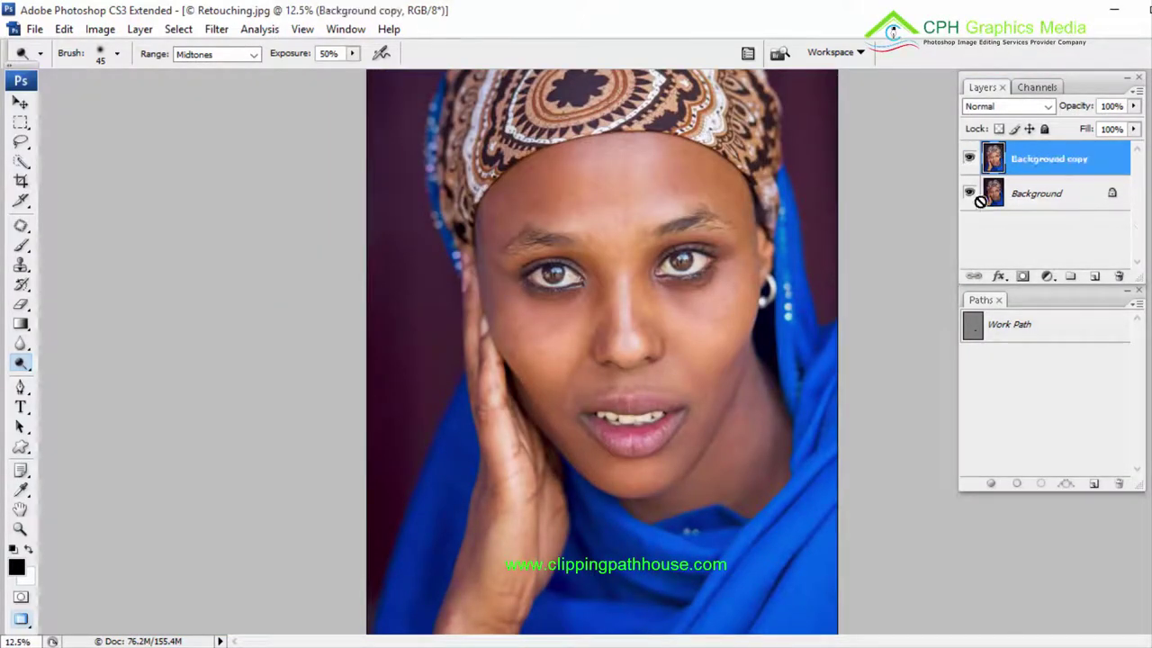
Compare the retouched Background copy with the original Background and examine the hand, mouth and face up close
key("ctrl+minus")
left_click(969, 158)
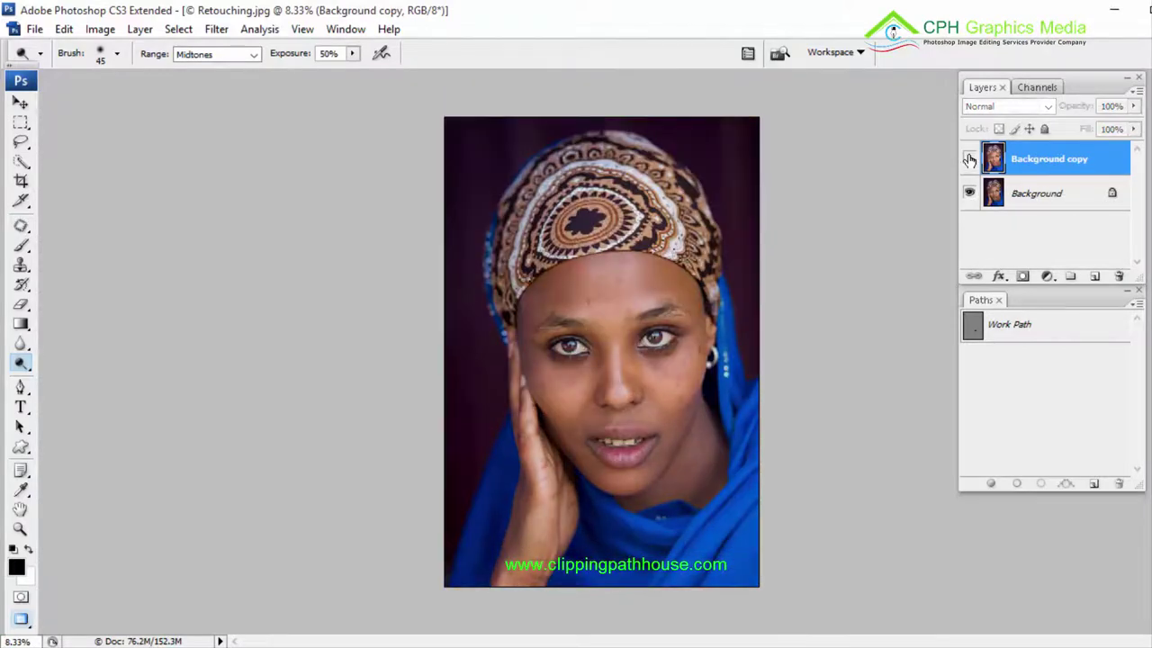
left_click(969, 158)
left_click(969, 159)
left_click(969, 159)
left_click_drag(436, 457, 843, 612)
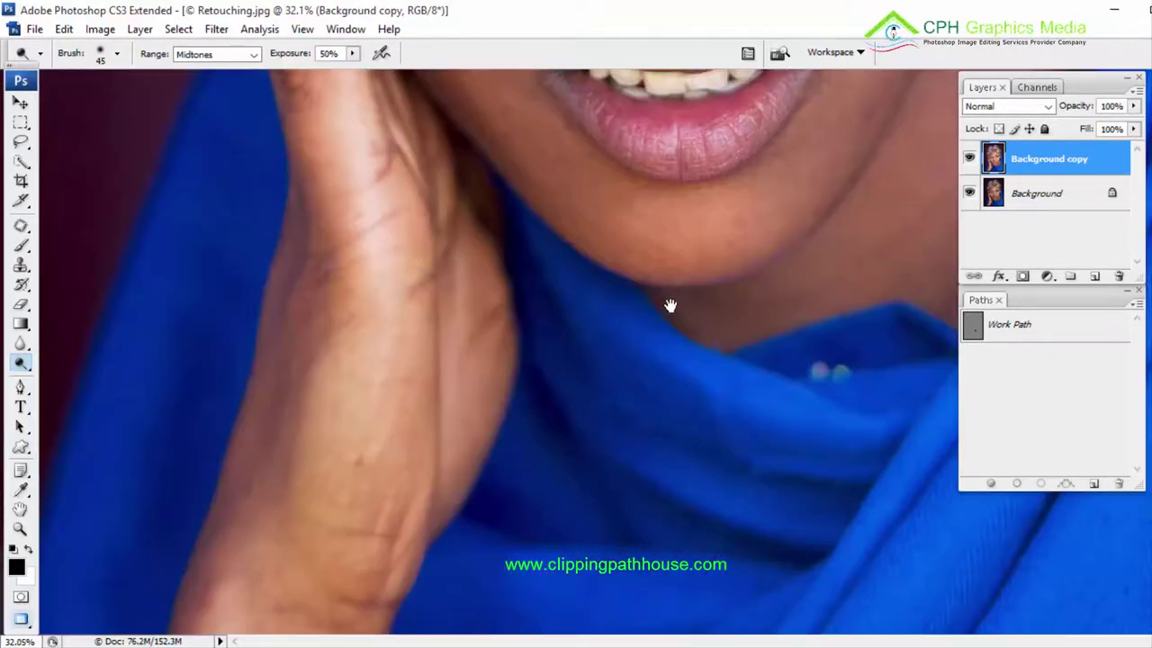
left_click_drag(672, 229, 664, 594)
left_click_drag(665, 393, 712, 272)
left_click(712, 272, "alt")
left_click_drag(717, 180, 746, 459)
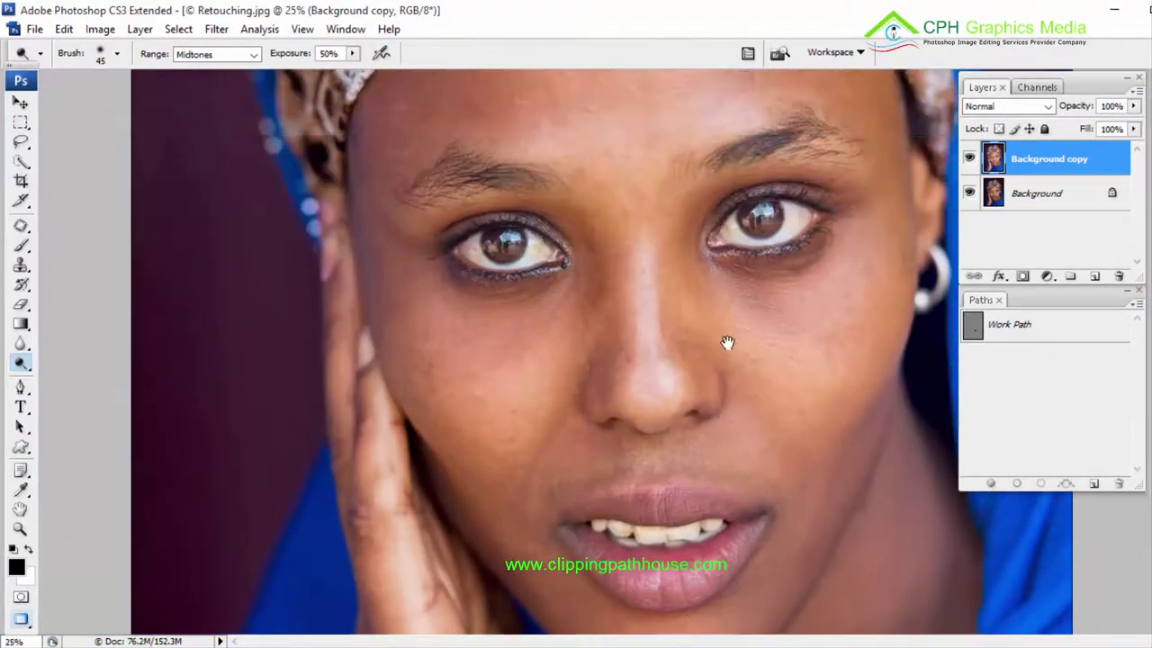
left_click(725, 339, "alt")
left_click(723, 337, "alt")
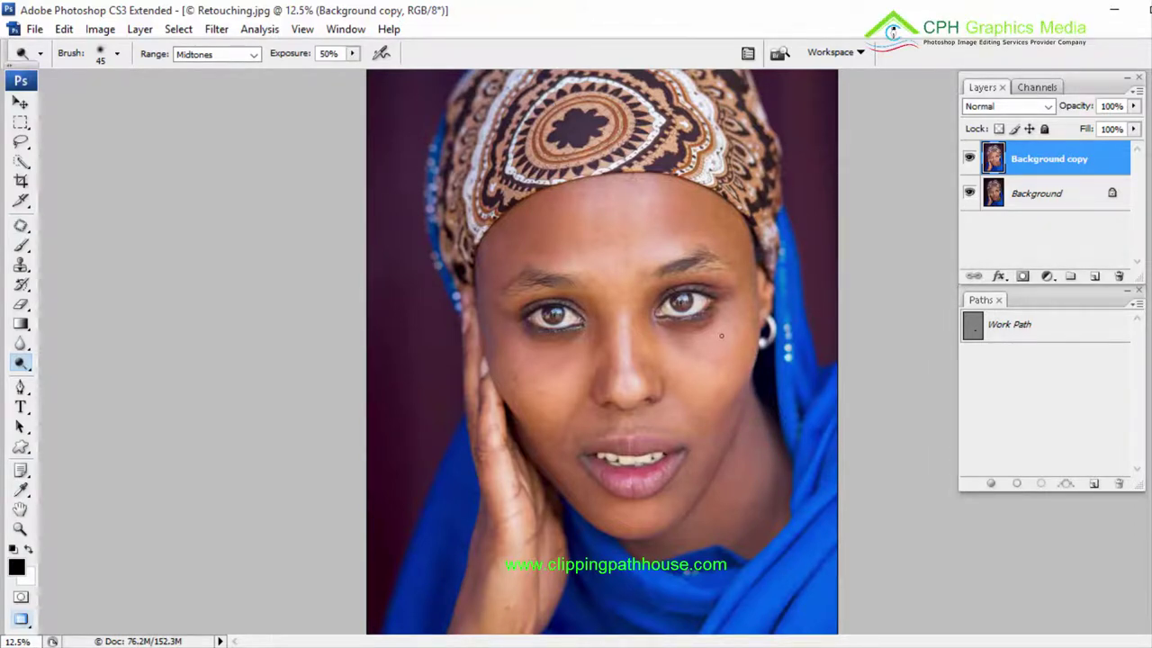
Lasso loosely around the face, neck and hand and copy the selection to a new layer
key("l")
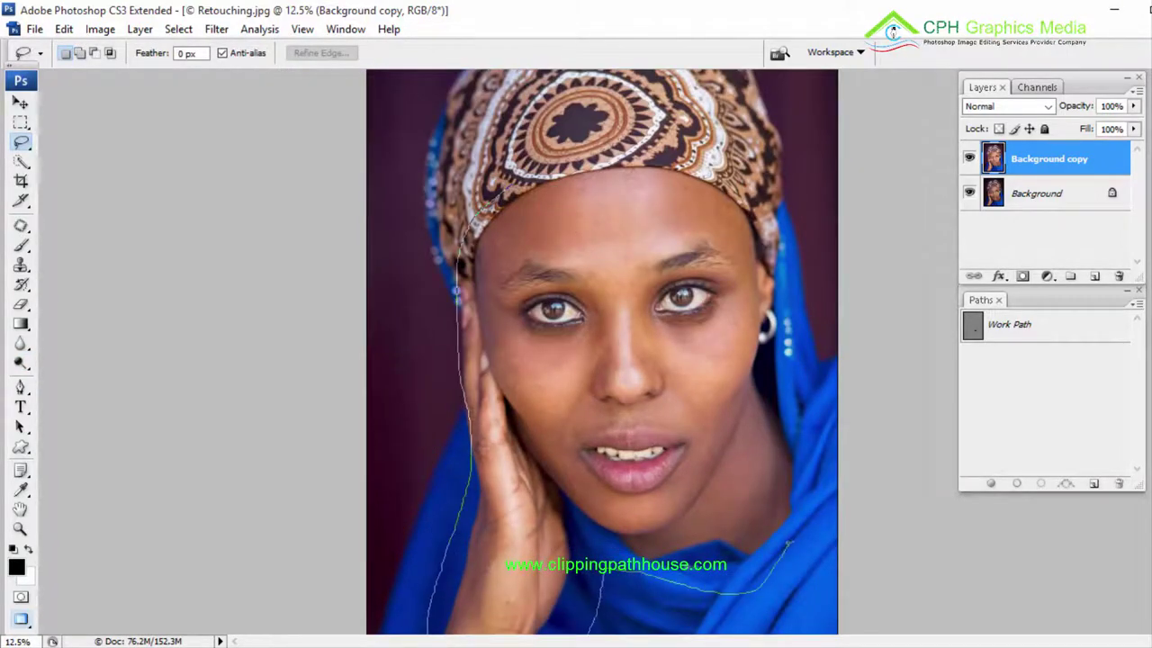
mouse_move(790, 542)
left_mouse_down()
mouse_move(788, 200)
mouse_move(763, 176)
mouse_move(596, 135)
mouse_move(515, 171)
left_mouse_up()
left_click_drag(529, 384, 529, 348)
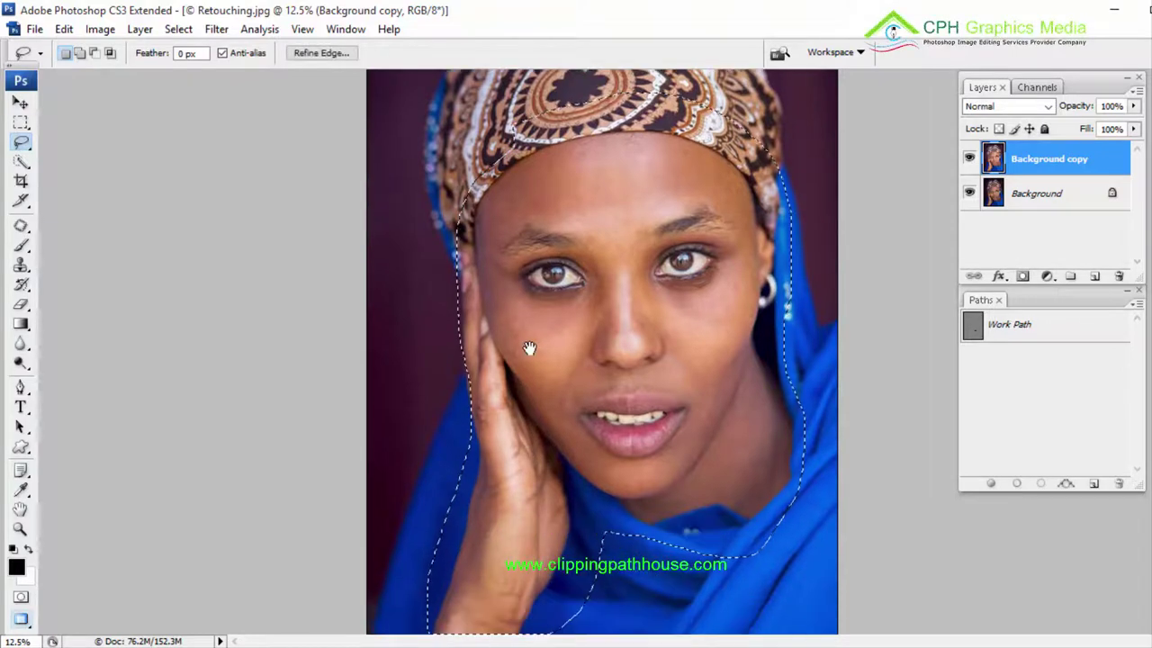
key("ctrl+j")
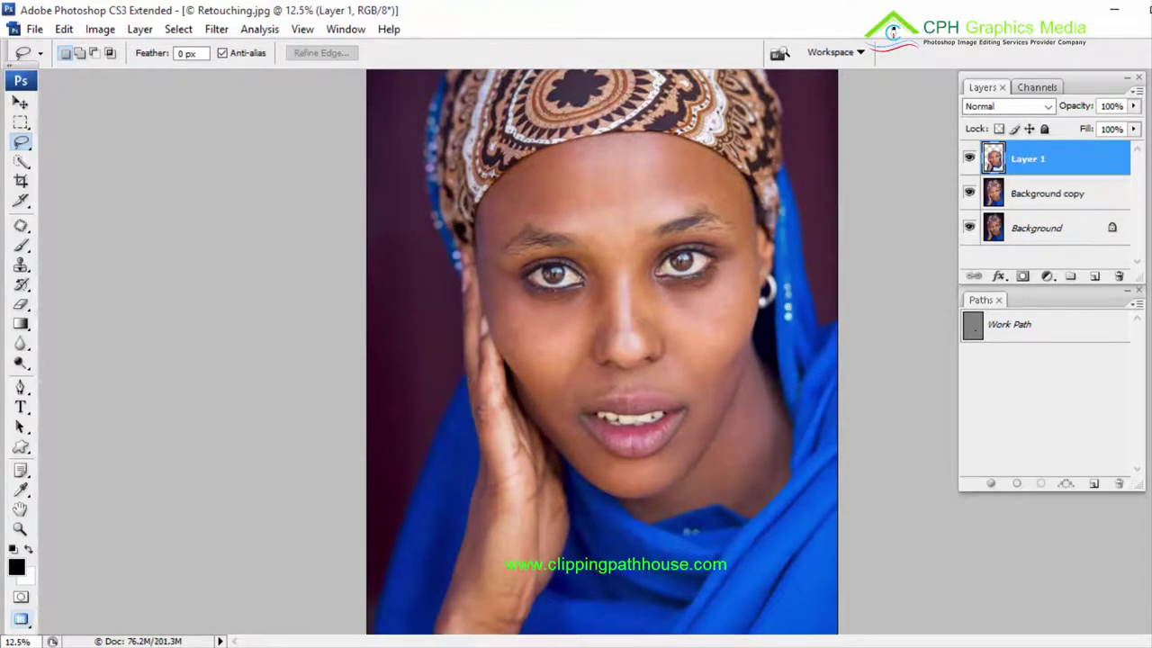
Open the Imagenomic Portraiture filter on the copied layer and show a side-by-side preview at 25%
left_click(216, 29)
mouse_move(252, 434)
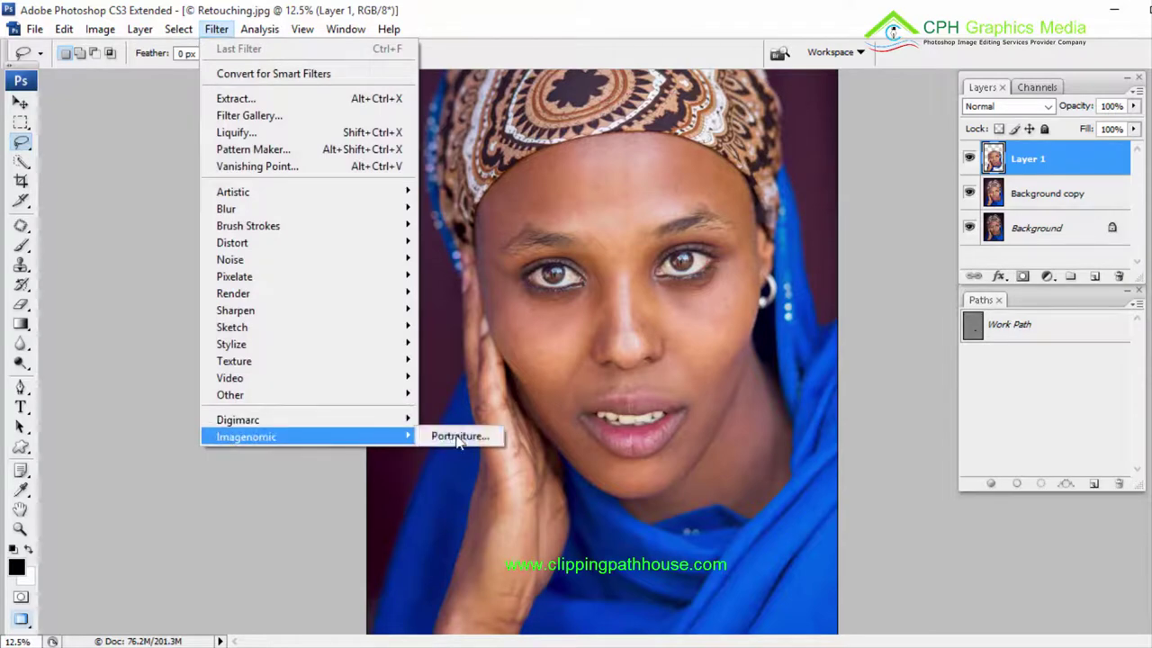
left_click(460, 436)
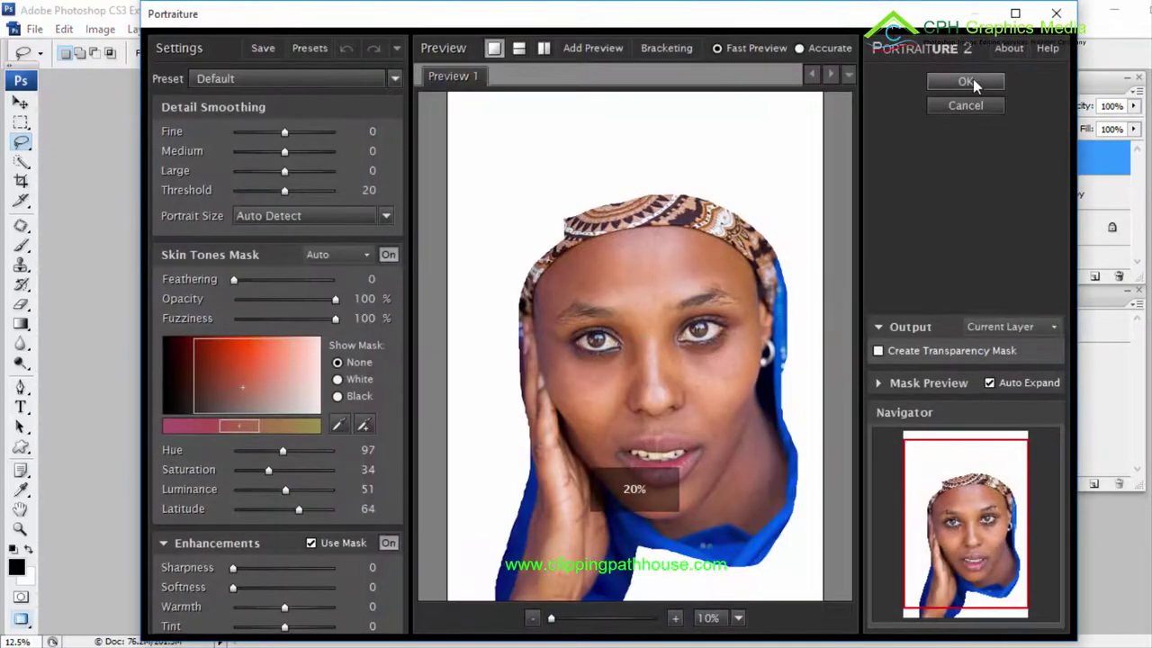
left_click(543, 48)
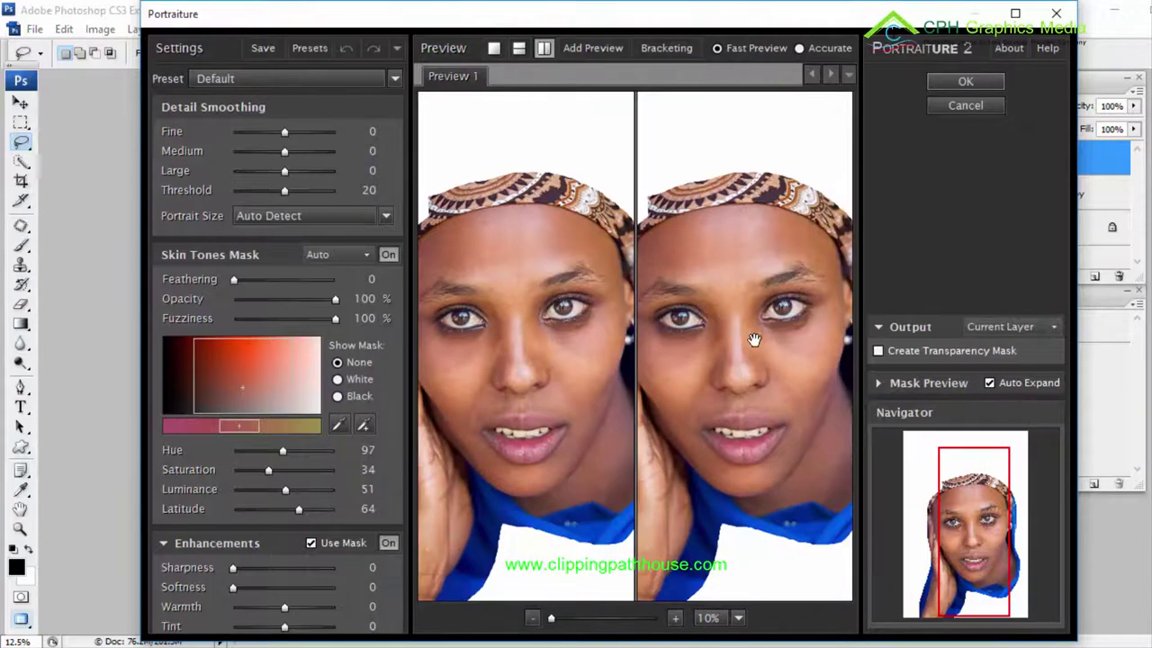
scroll(754, 340, "up", 2)
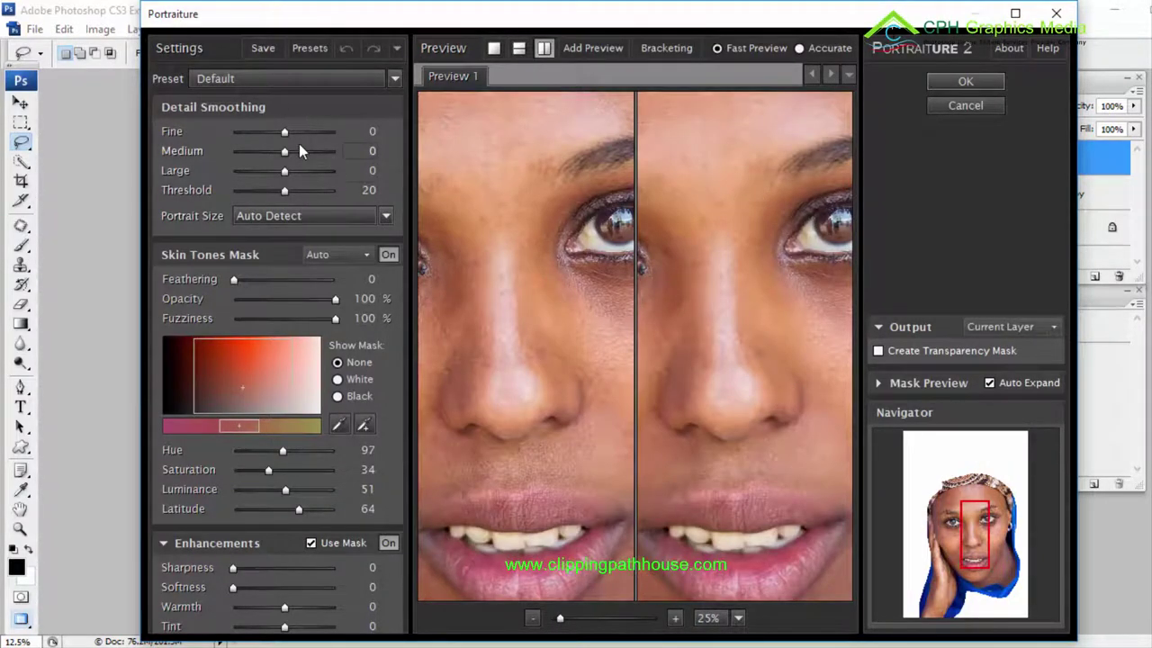
Smooth the skin with the Smoothing: Normal preset, Threshold 29 and Fine +8, and apply the filter
left_click(271, 78)
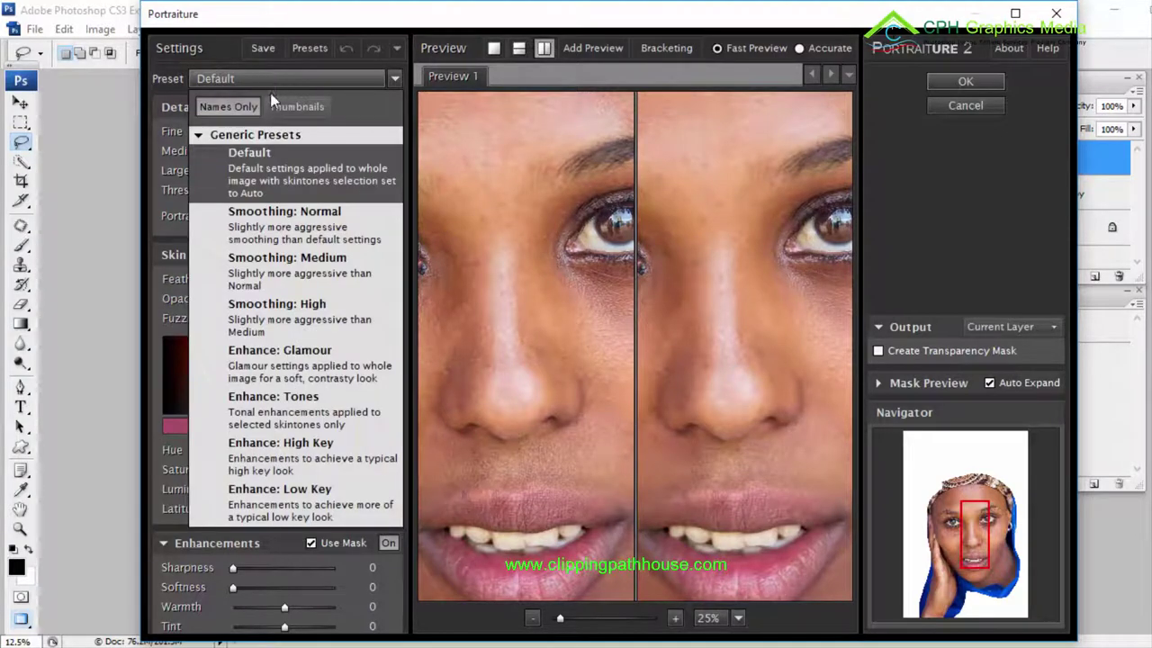
left_click(288, 218)
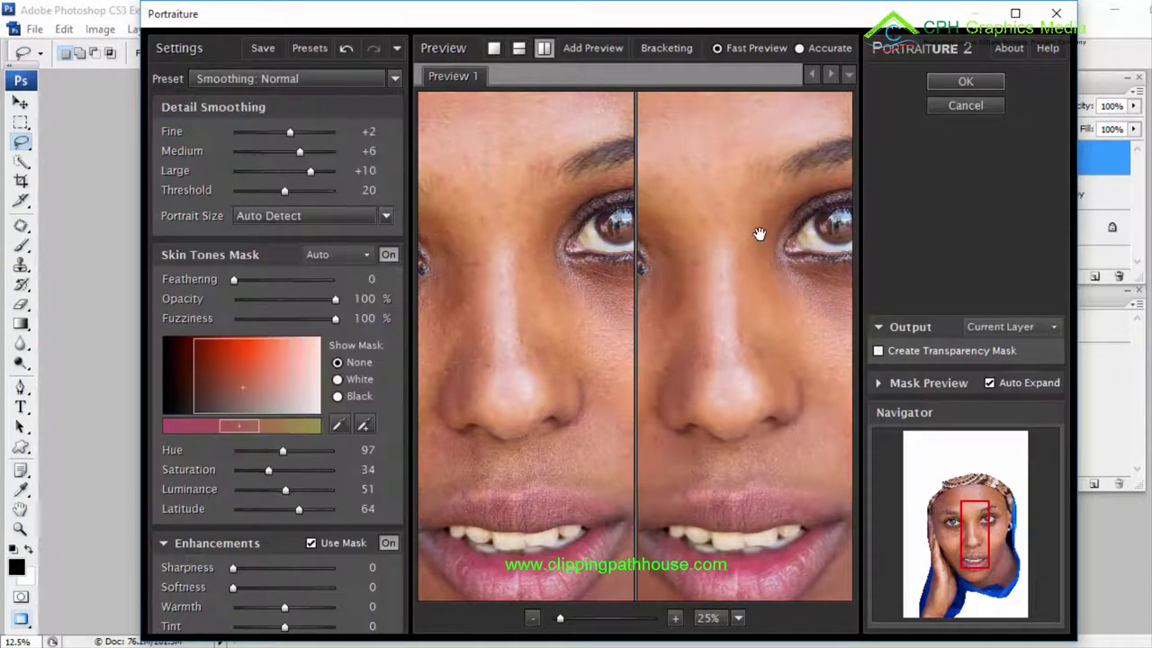
left_click_drag(286, 191, 309, 192)
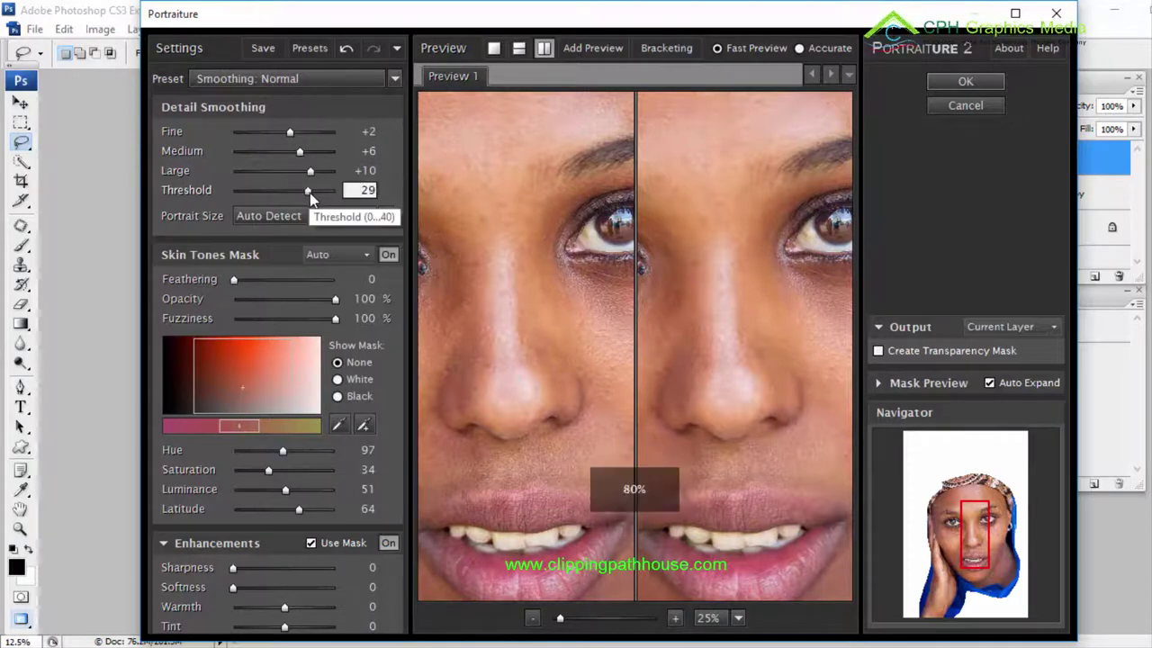
left_click(306, 133)
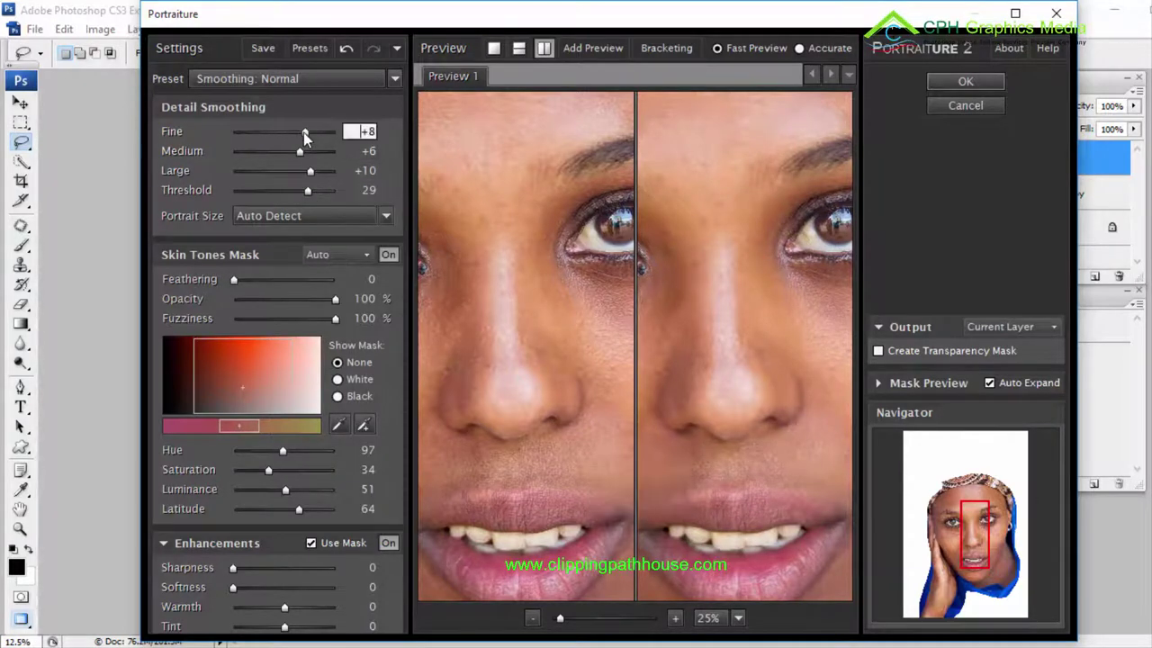
left_click(954, 81)
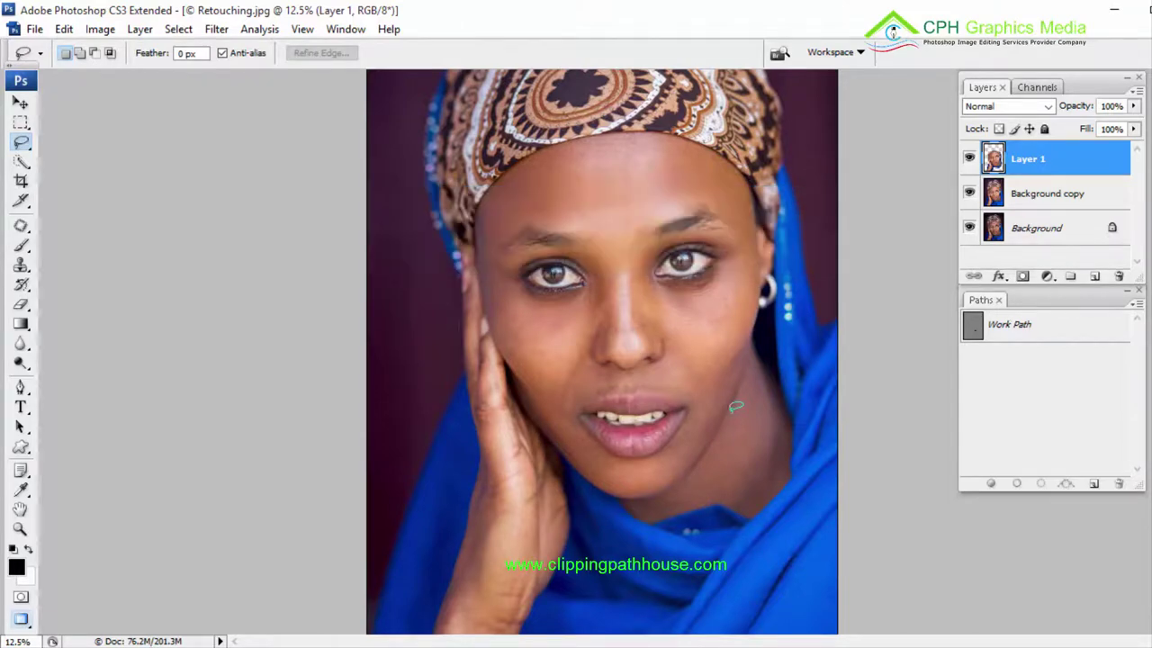
Examine the smoothed face and hand up close, with and without Layer 1
left_click(675, 323)
left_click(674, 319)
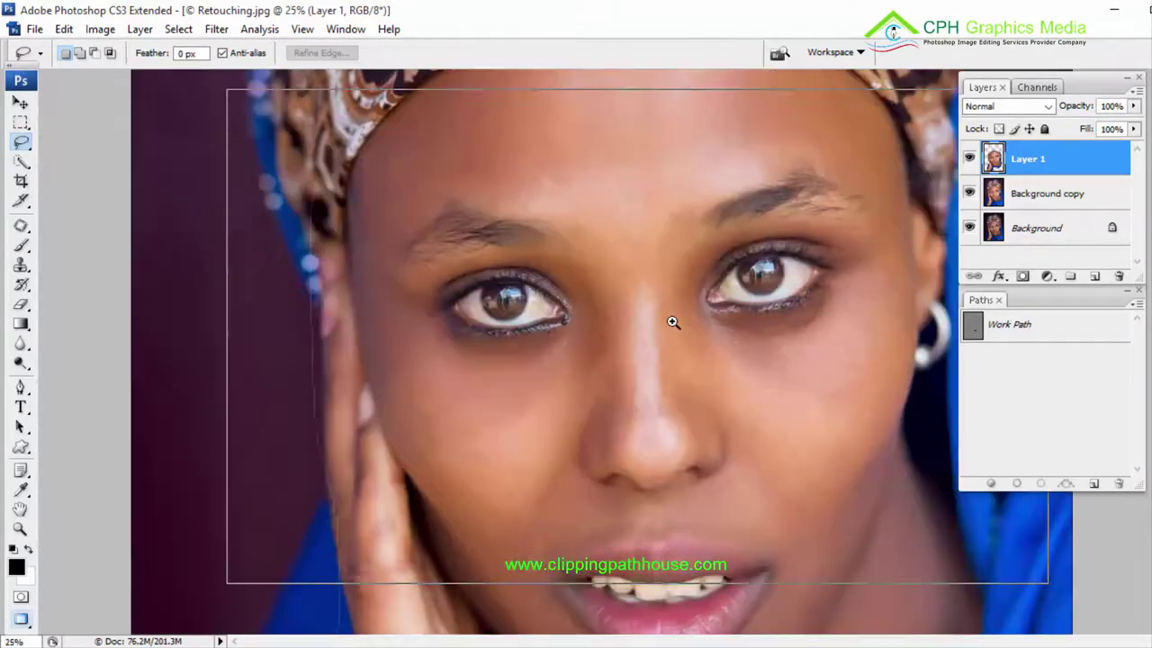
left_click(674, 321)
left_click_drag(670, 176, 670, 197)
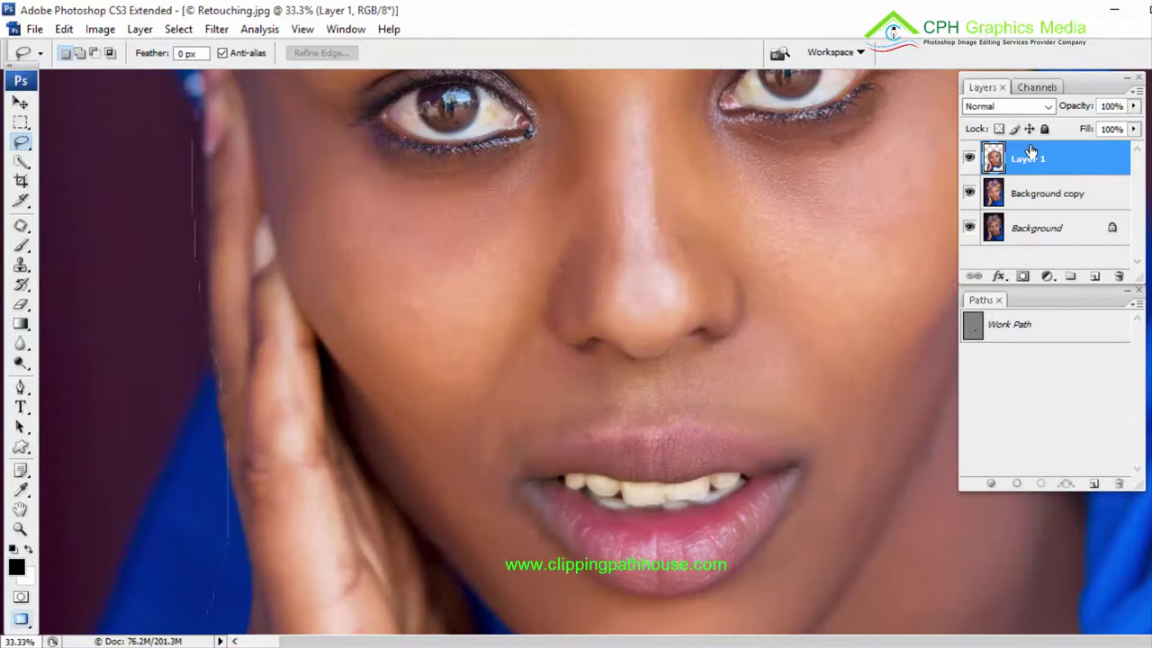
left_click(968, 160)
left_click_drag(523, 579, 576, 152)
left_click(613, 293, "alt")
Erase Layer 1's visible edge over the blue shawl beside the hand and below the neck with a 500 px eraser
key("f")
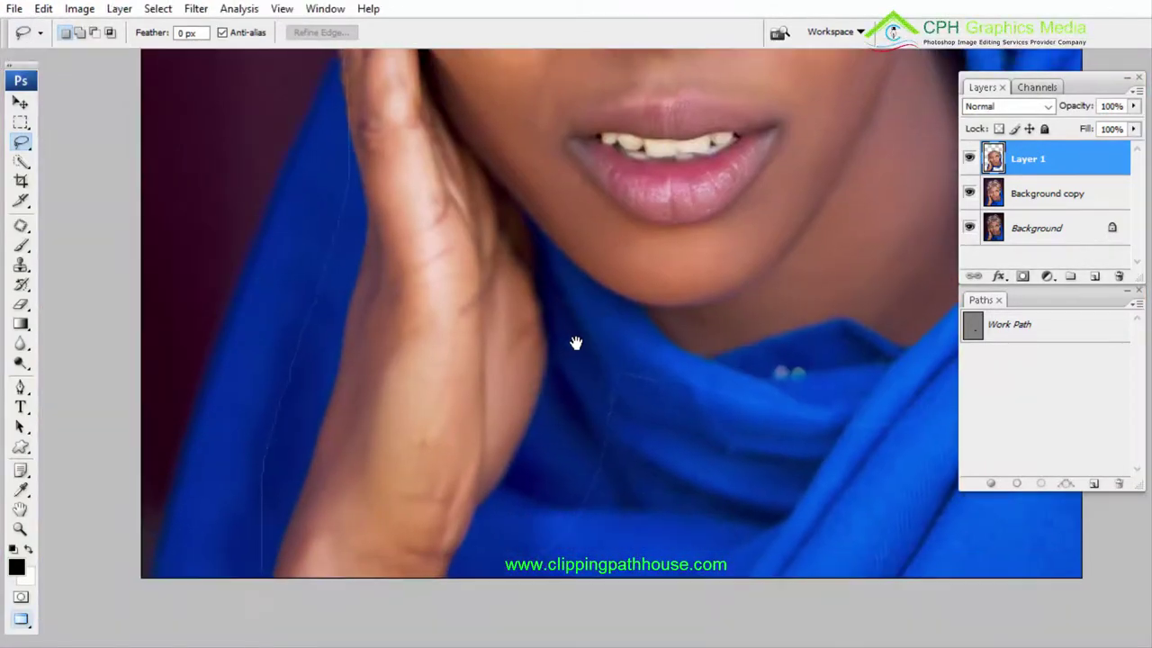
key("e")
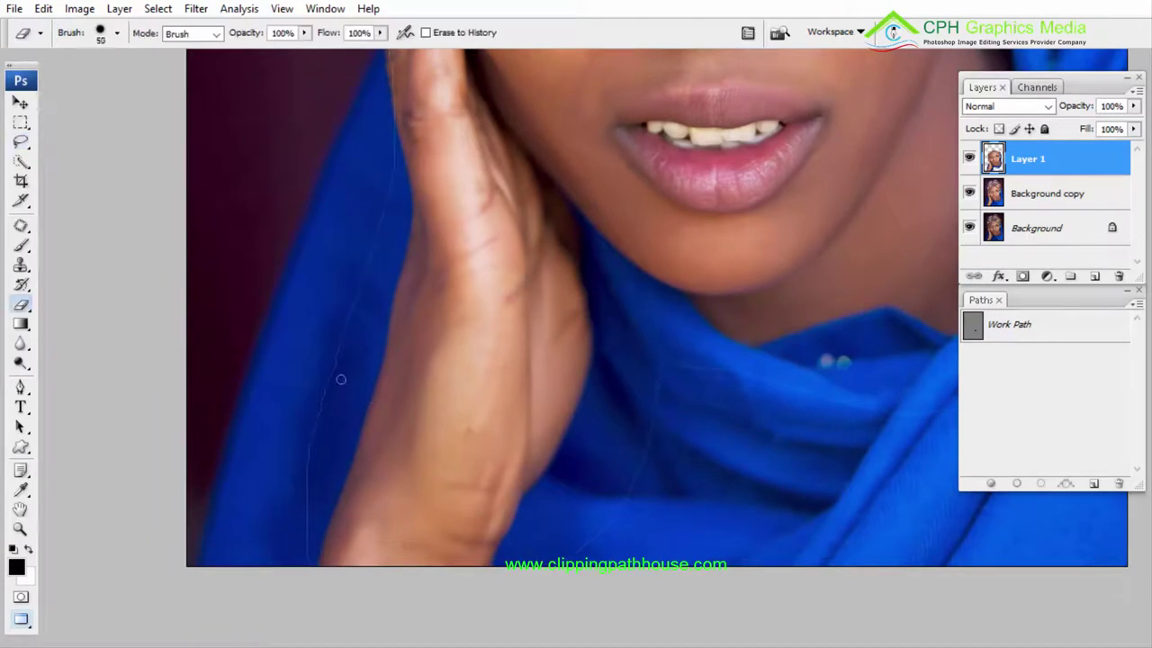
key("bracketright")
key("bracketright")
key("bracketright")
key("bracketright")
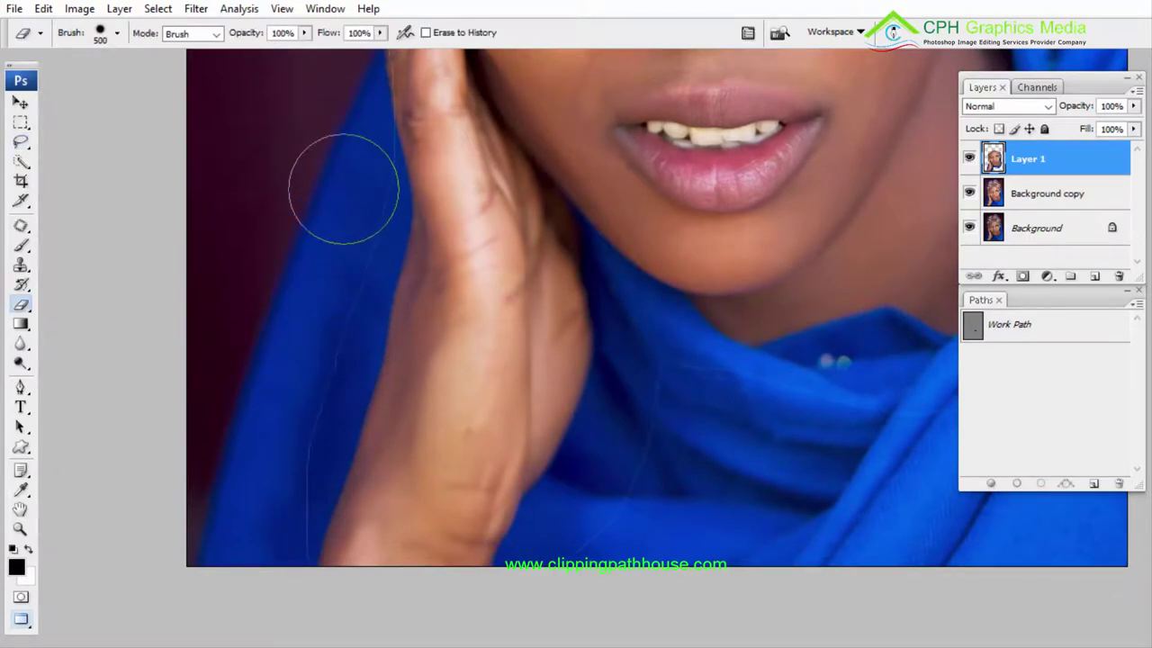
mouse_move(346, 182)
left_mouse_down()
mouse_move(321, 347)
mouse_move(262, 521)
mouse_move(393, 618)
left_mouse_up()
left_click_drag(759, 368, 434, 385)
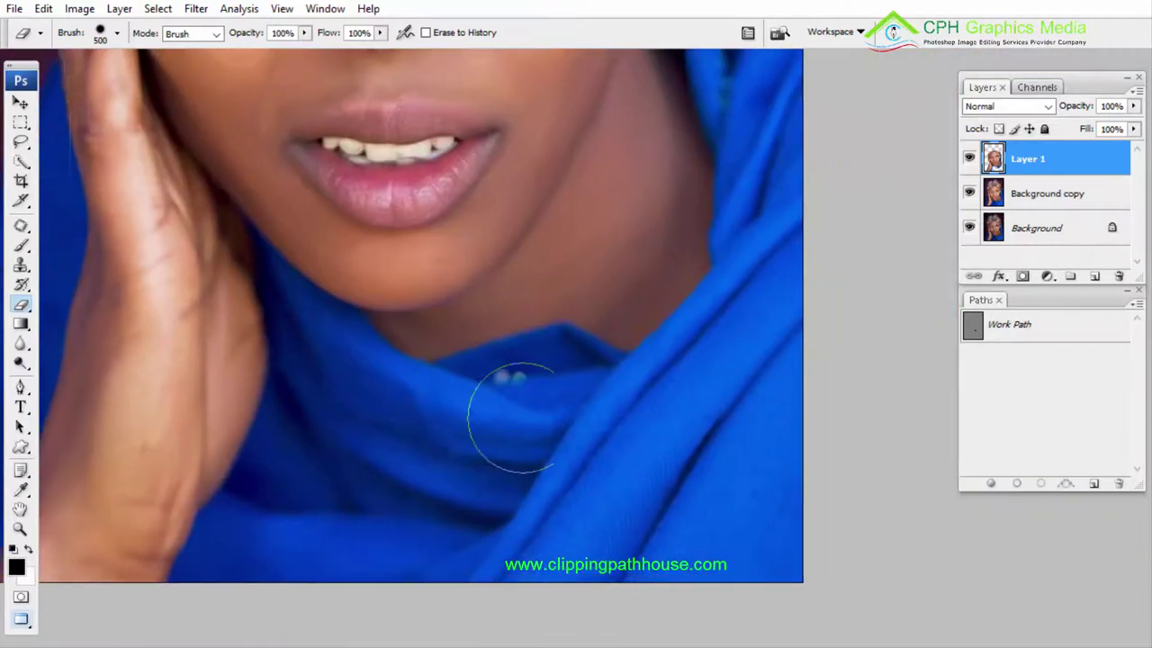
left_click_drag(756, 206, 733, 490)
Erase the remaining edge of Layer 1 around the headscarf and along the outer side of the hand
scroll(746, 377, "up", 10)
scroll(766, 380, "left", 3)
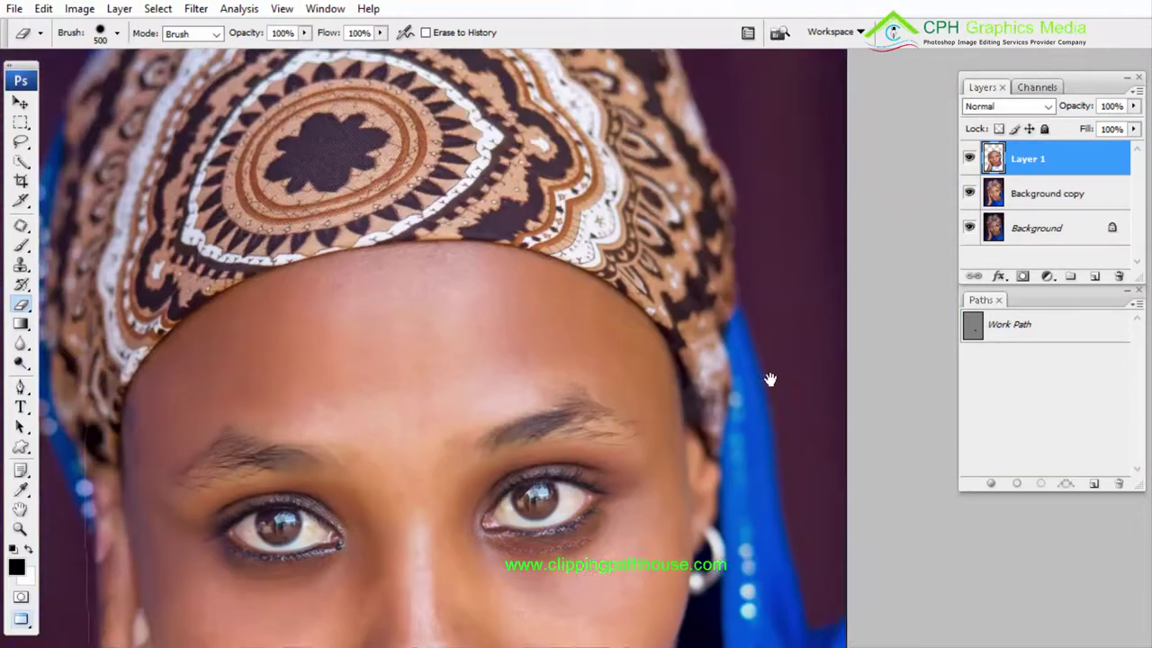
scroll(250, 311, "down", 4)
scroll(250, 311, "left", 5)
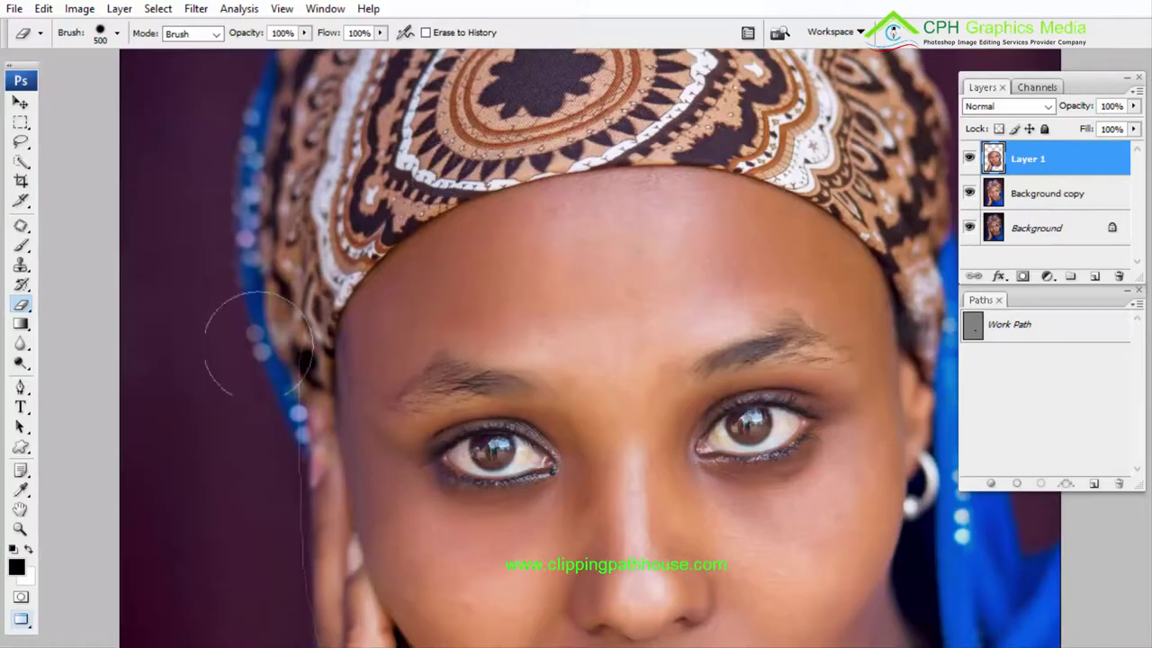
scroll(283, 218, "down", 7)
left_click_drag(318, 491, 320, 344)
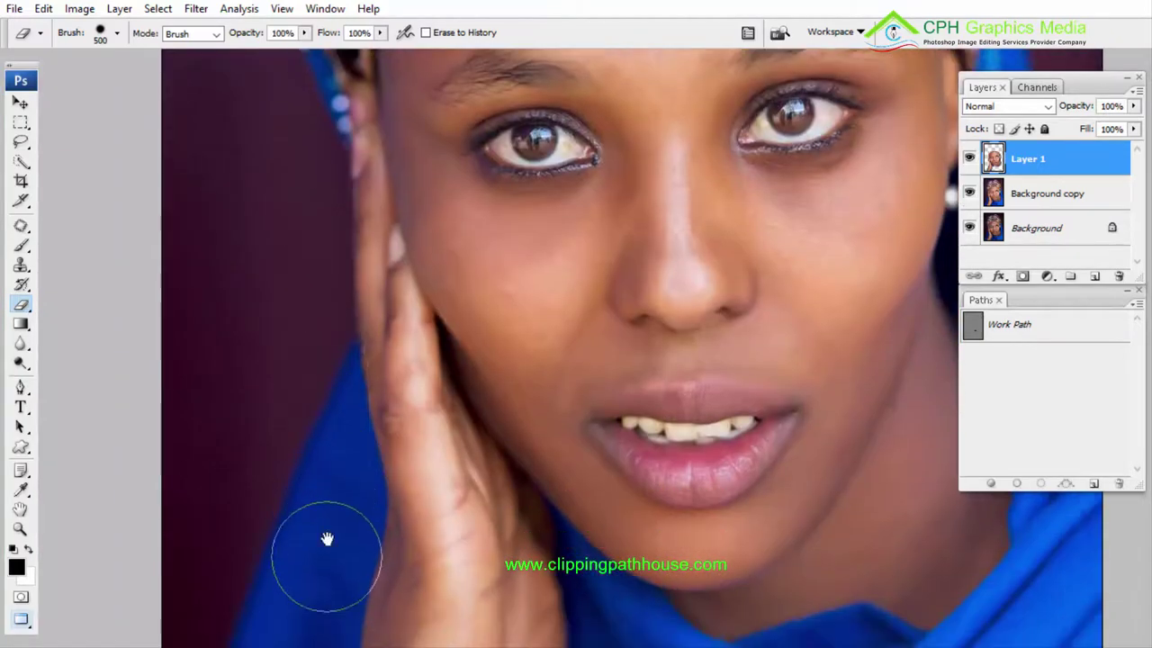
left_click_drag(327, 540, 371, 279)
Erase the smoothing over the mouth and eyes on Layer 1 with a 250 px eraser
left_click_drag(749, 229, 596, 312)
mouse_move(686, 251)
left_mouse_down()
mouse_move(640, 373)
mouse_move(647, 398)
left_mouse_up()
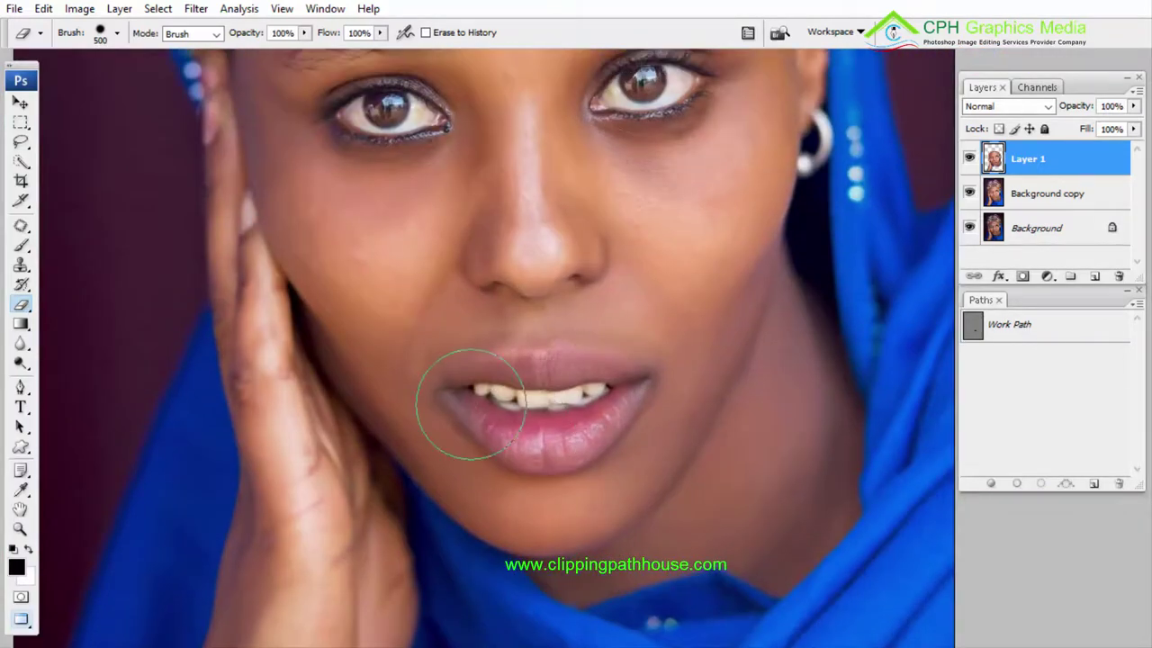
key("bracketleft")
key("bracketleft")
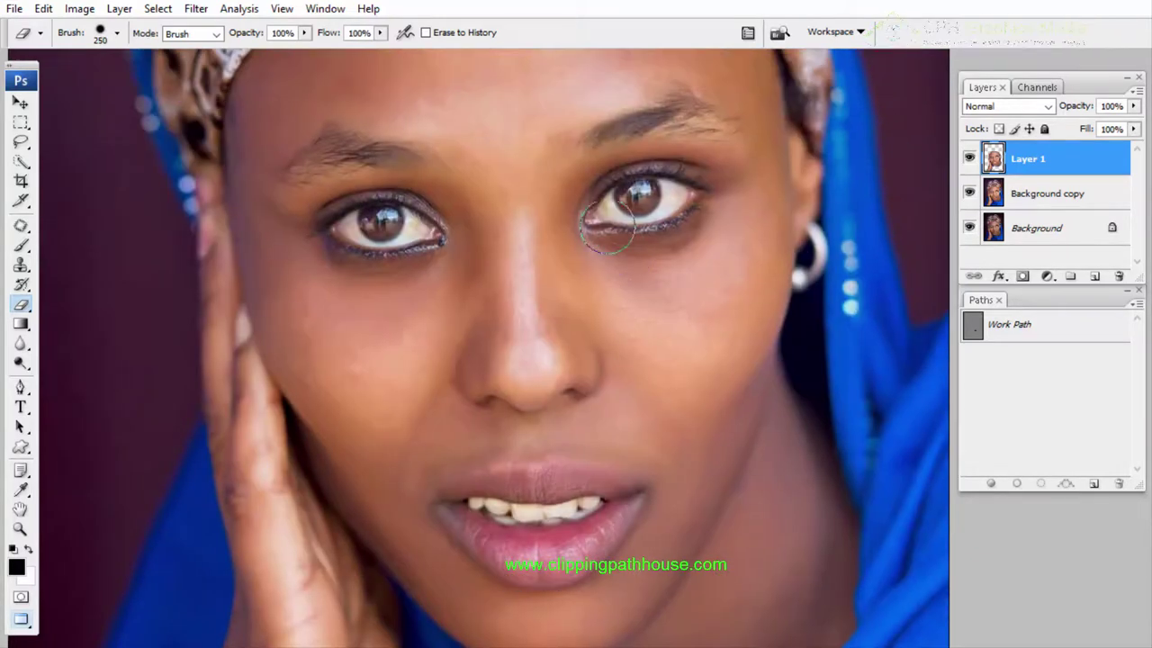
mouse_move(608, 227)
left_mouse_down()
mouse_move(629, 204)
mouse_move(685, 196)
mouse_move(598, 202)
left_mouse_up()
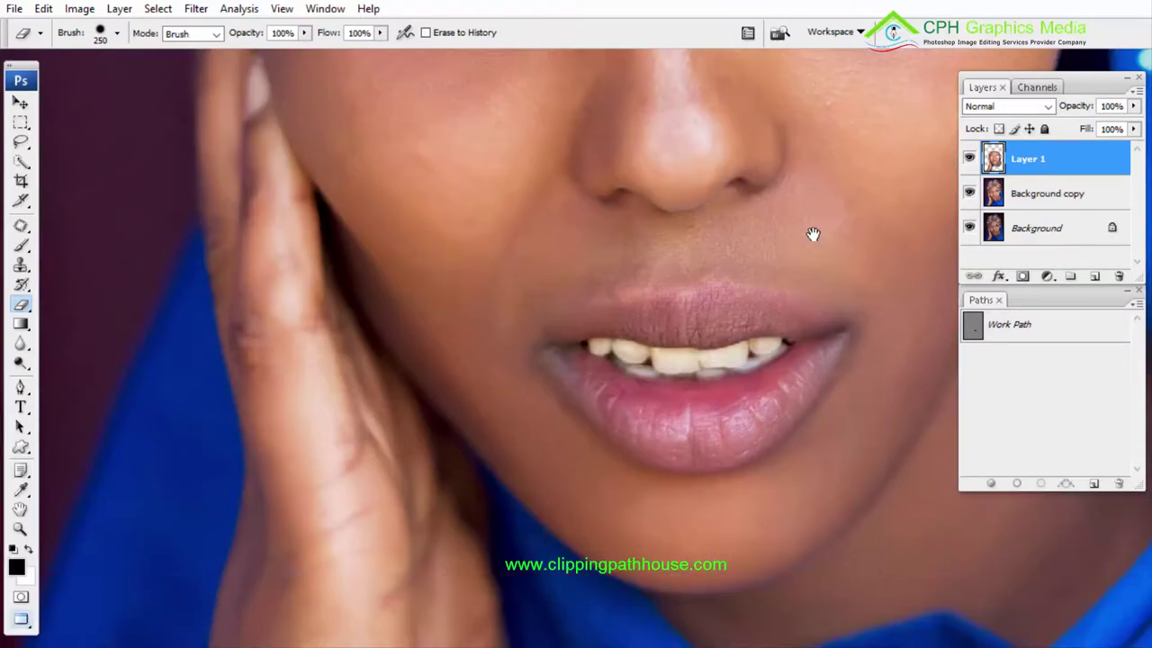
Erase the smoothing over the left eyebrow with the 250 px eraser to restore its hair detail
left_click_drag(812, 234, 791, 193)
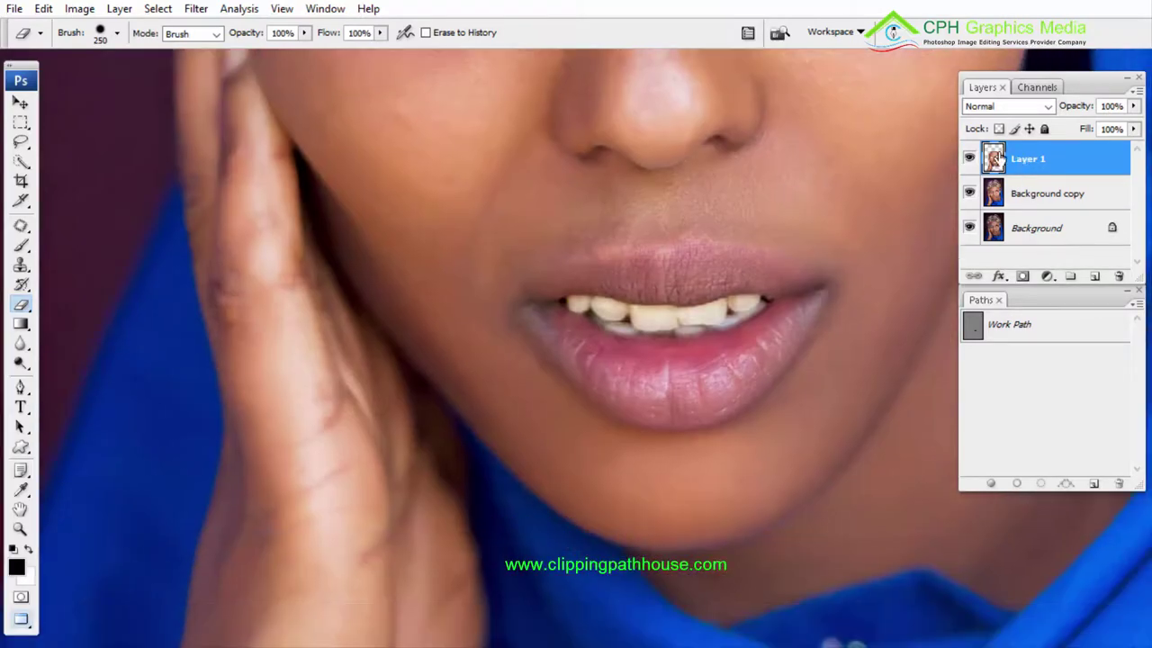
mouse_move(494, 88)
left_mouse_down()
mouse_move(525, 285)
mouse_move(548, 218)
left_mouse_up()
left_click_drag(401, 224, 451, 354)
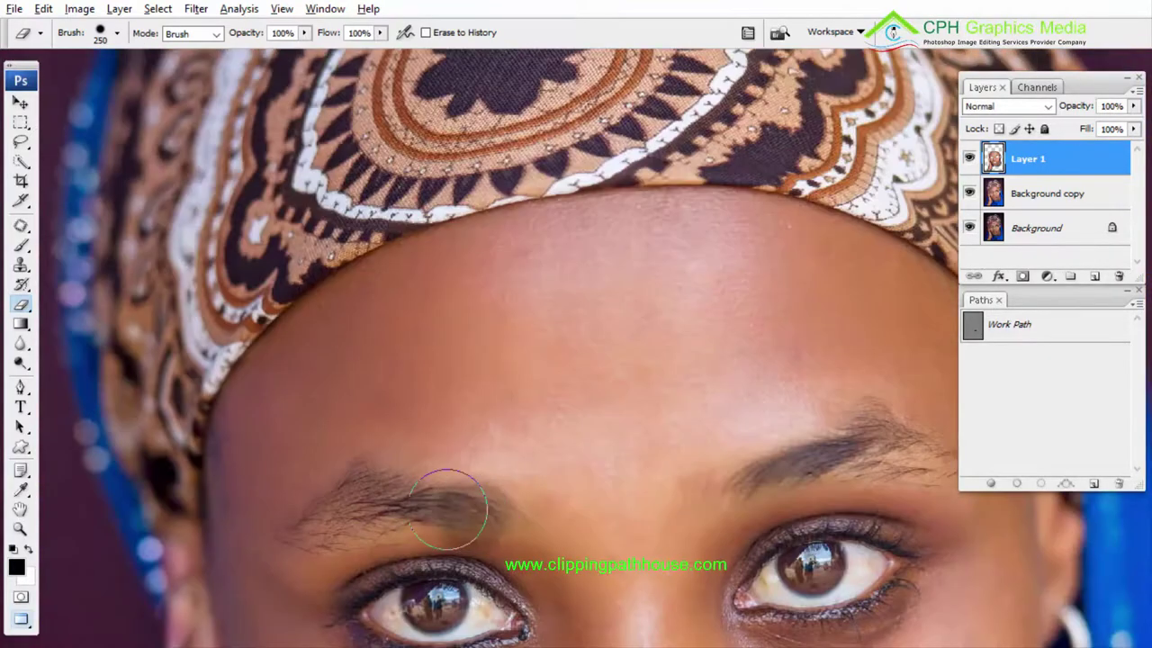
mouse_move(448, 509)
left_mouse_down()
mouse_move(385, 504)
mouse_move(486, 513)
mouse_move(309, 513)
left_mouse_up()
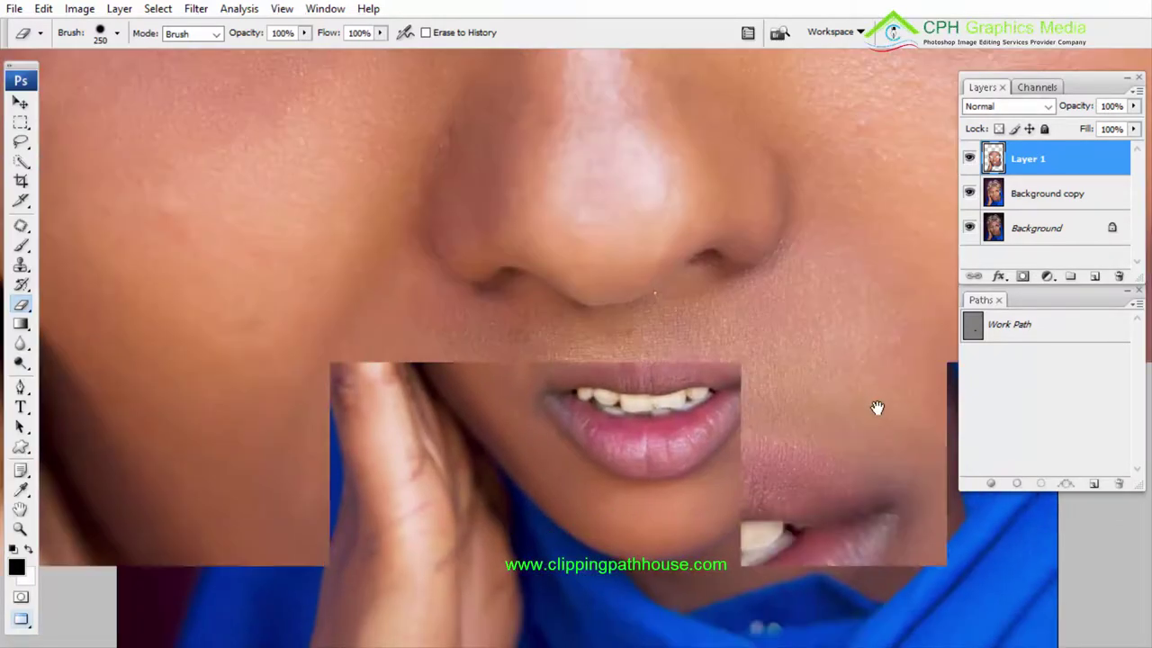
Set Layer 1's opacity to 60% and merge the layer down into Background copy
left_click(970, 160)
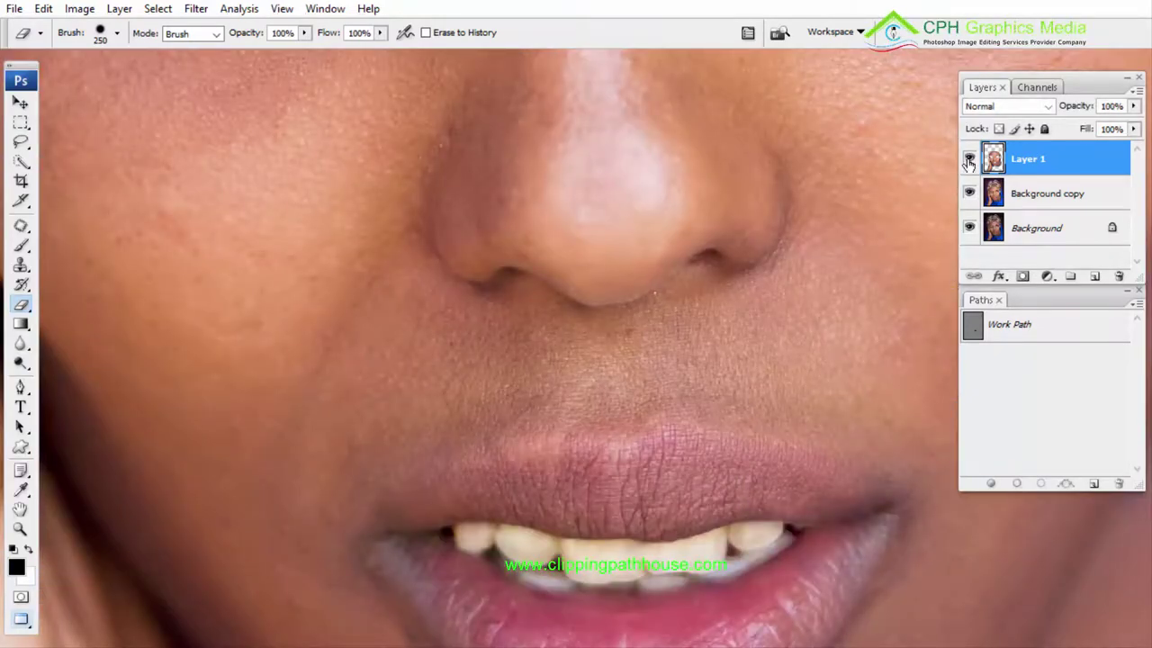
left_click(969, 159)
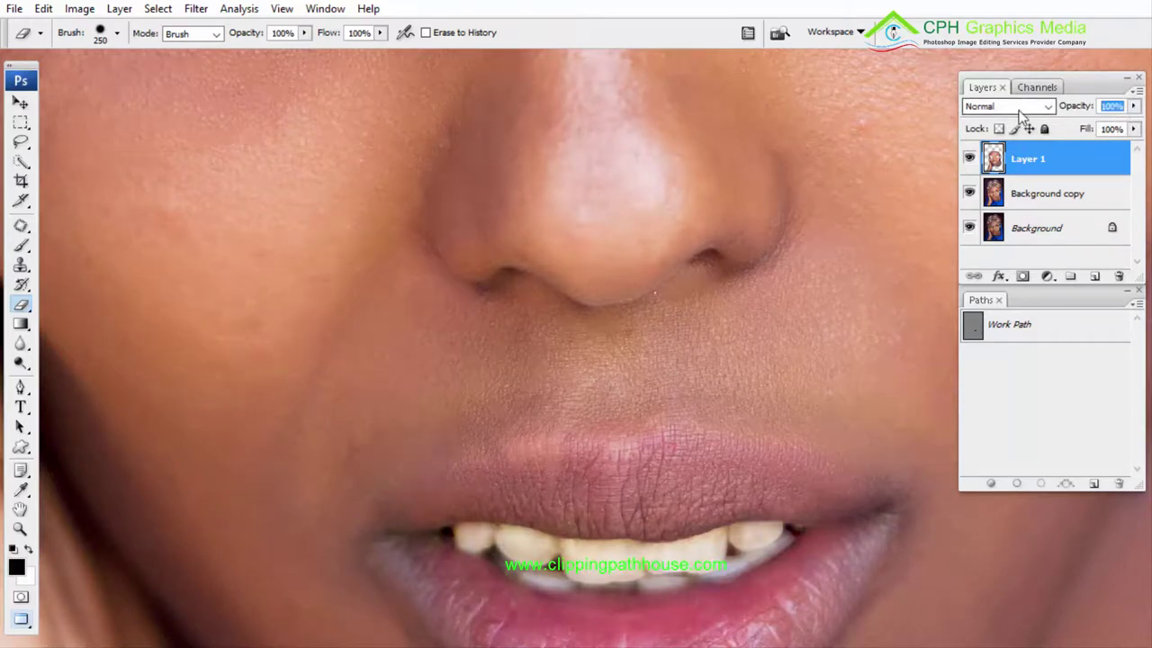
type("60")
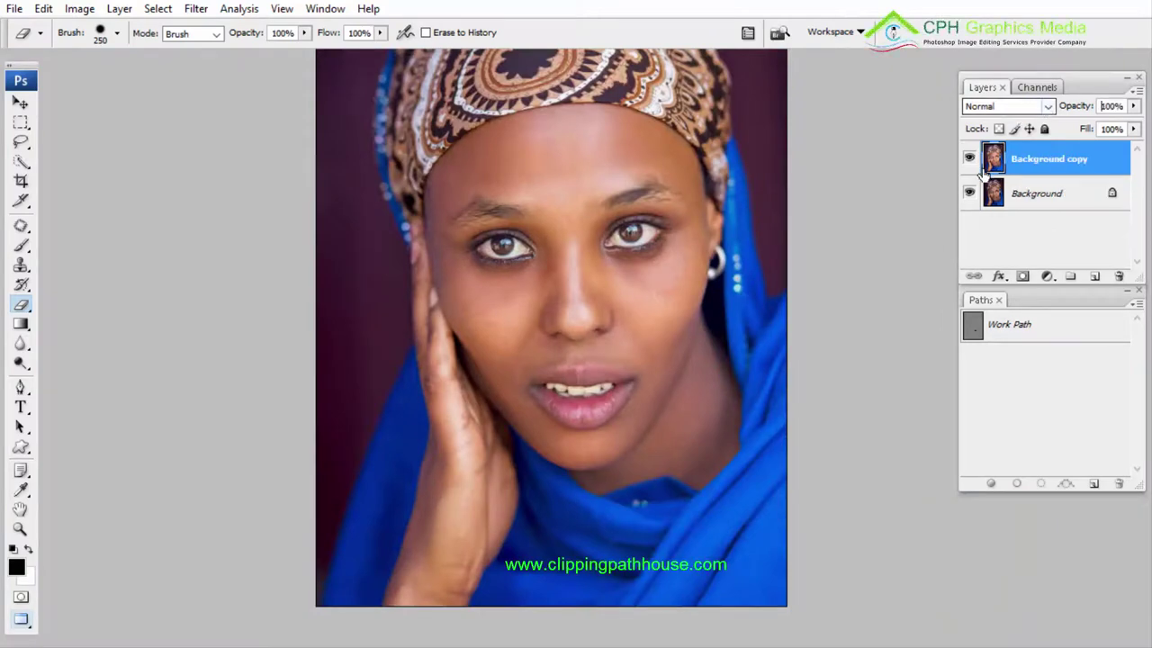
Compare the whole portrait before and after retouching by repeatedly hiding and showing Background copy
left_click(970, 160)
left_click(970, 160)
left_click(969, 159)
left_click(969, 160)
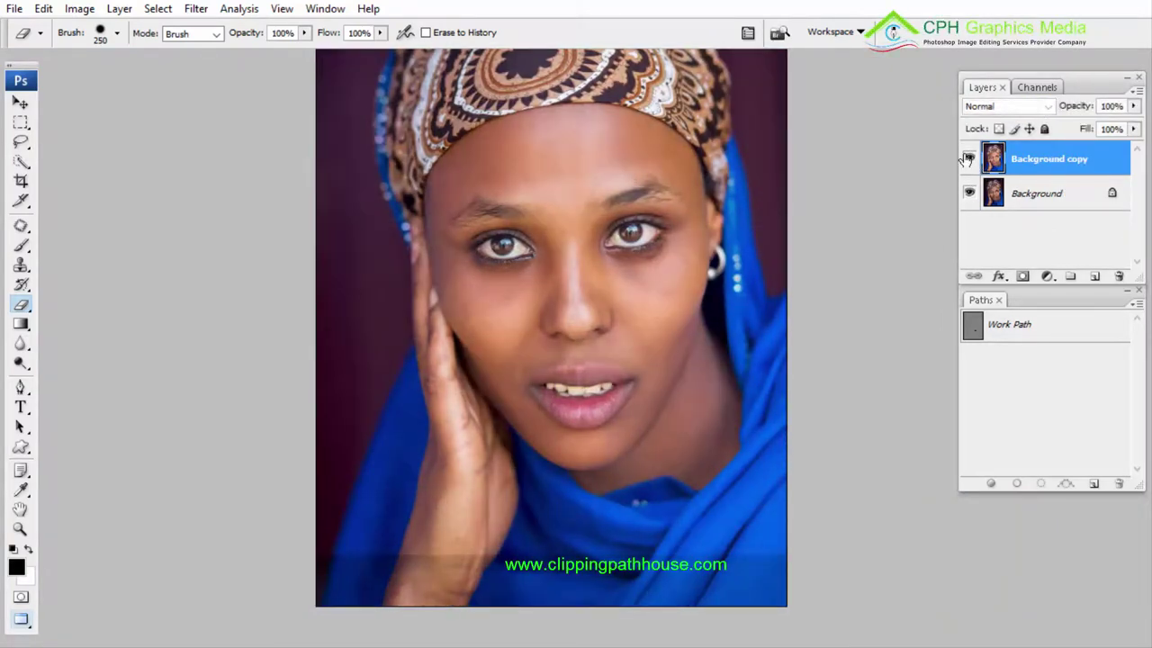
left_click(969, 159)
left_click(969, 159)
left_click(969, 160)
left_click(969, 159)
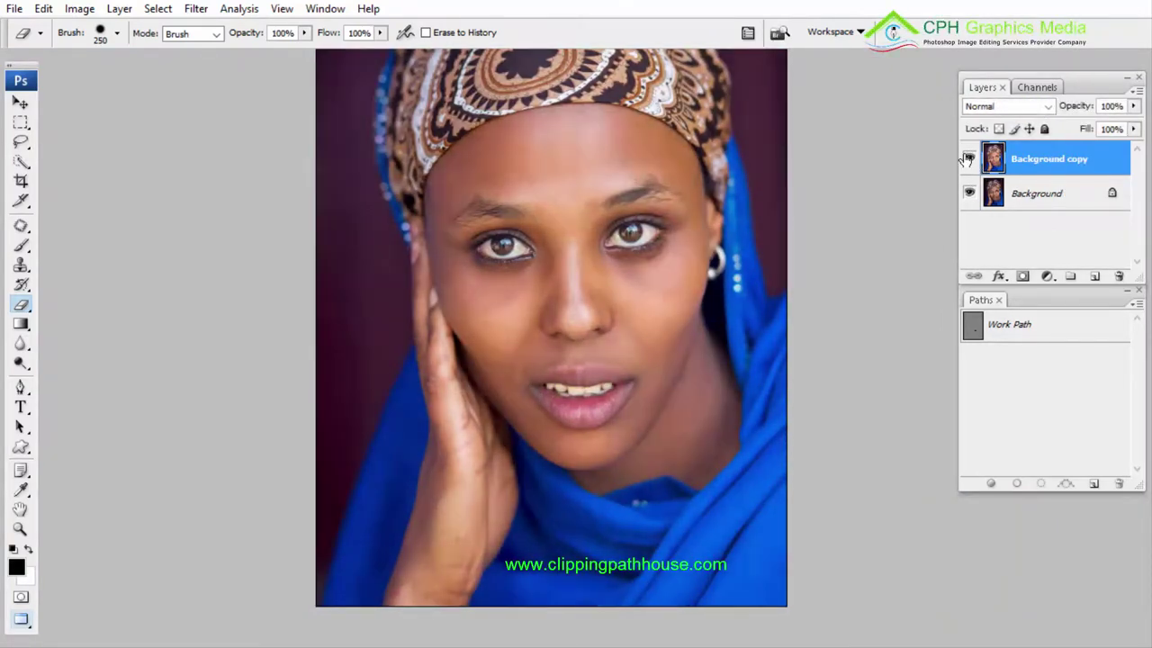
left_click(969, 159)
left_click(969, 160)
Switch the screen mode to the maximized view with title and status bars, and activate the Pen tool
key("f")
key("f")
key("f")
key("f")
key("f")
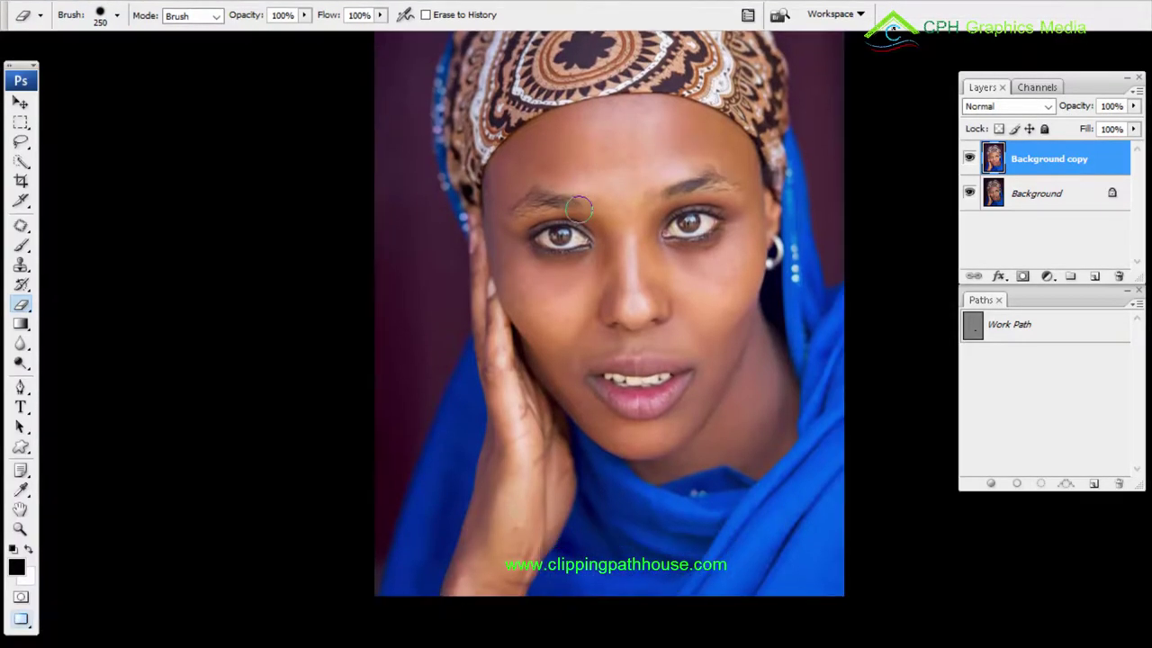
key("f")
key("f")
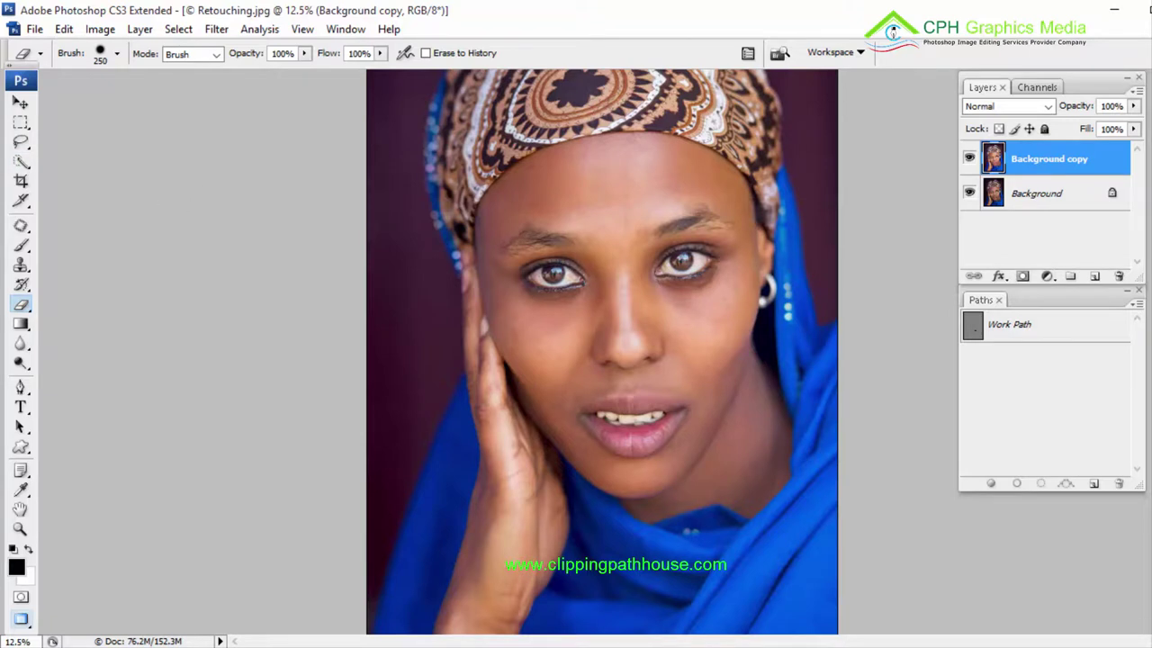
key("p")
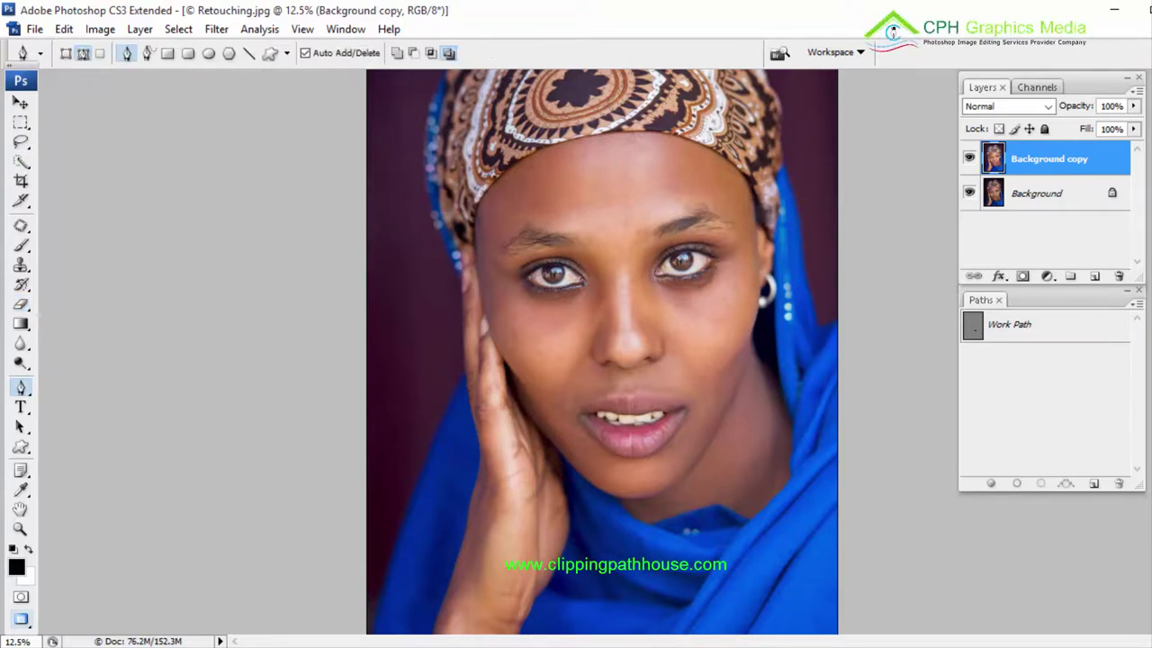
Compare the face's skin with and without Background copy, first at 12.5% and again at 25% zoom
left_click(970, 159)
left_click(969, 160)
left_click(969, 159)
left_click(969, 159)
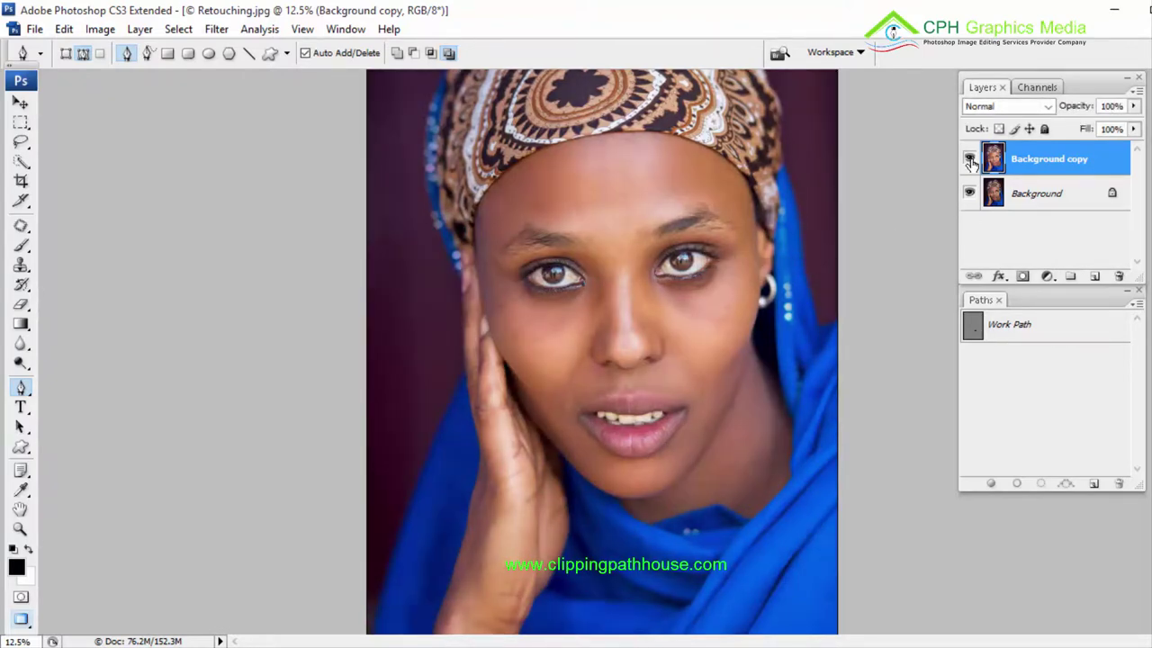
left_click(691, 324)
left_click(720, 322)
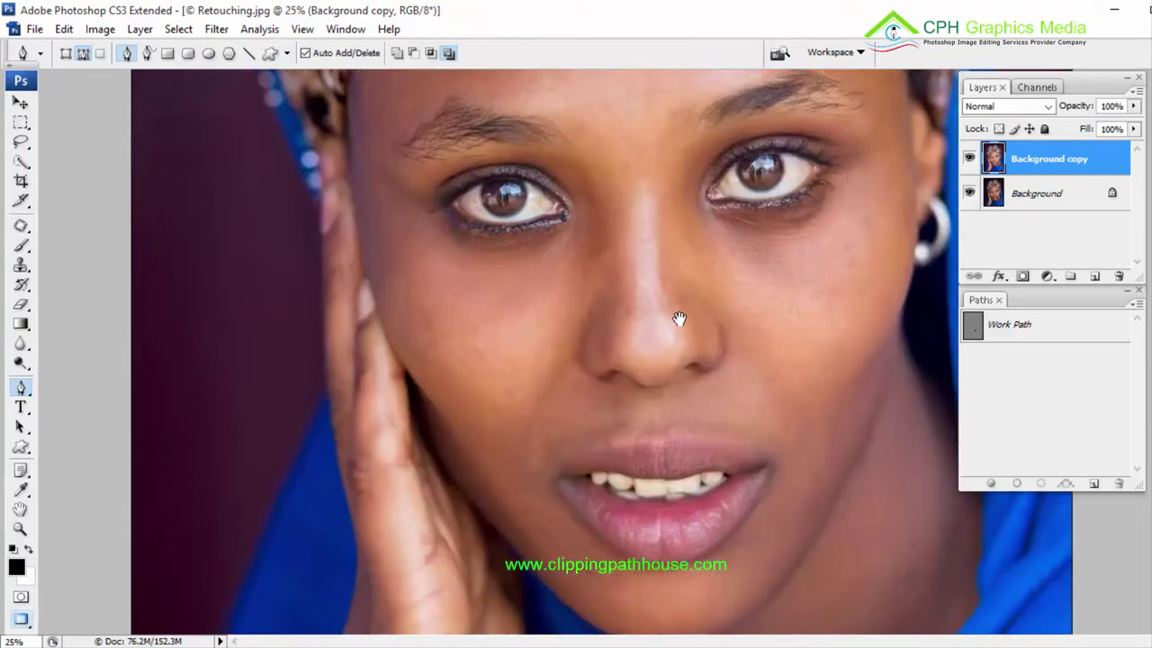
left_click_drag(679, 318, 679, 293)
left_click(969, 159)
left_click(970, 160)
left_click(969, 160)
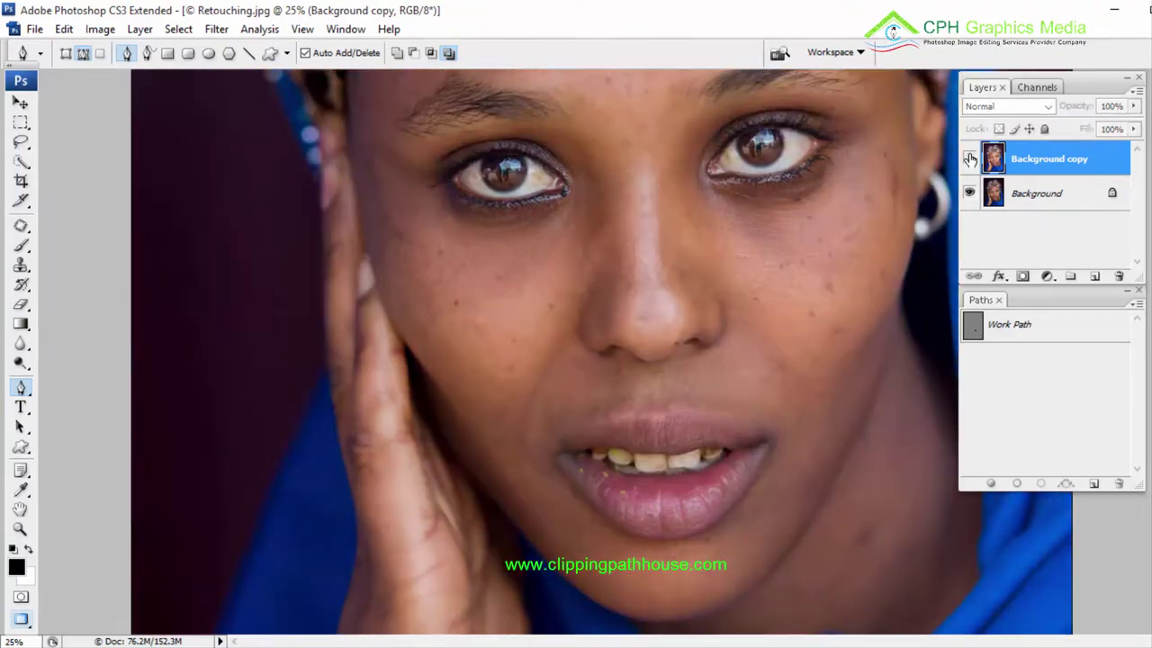
left_click(970, 159)
left_click(969, 159)
Examine the teeth, lips and surrounding skin at 33.3% zoom with Background copy hidden and shown
left_click(718, 398)
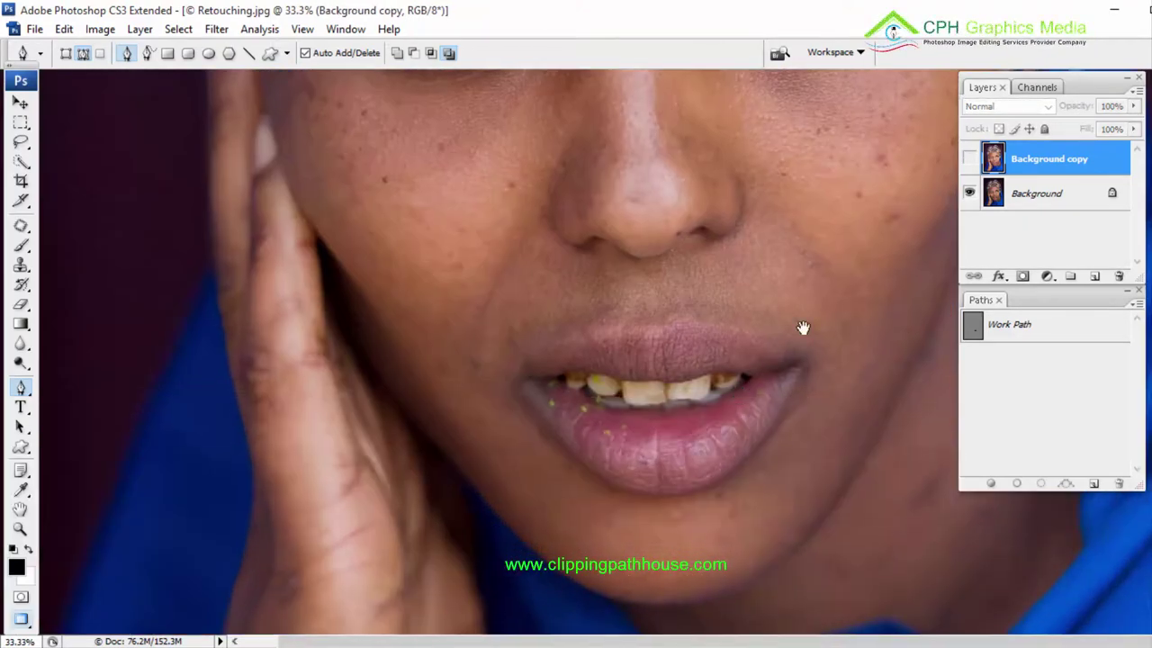
left_click(970, 159)
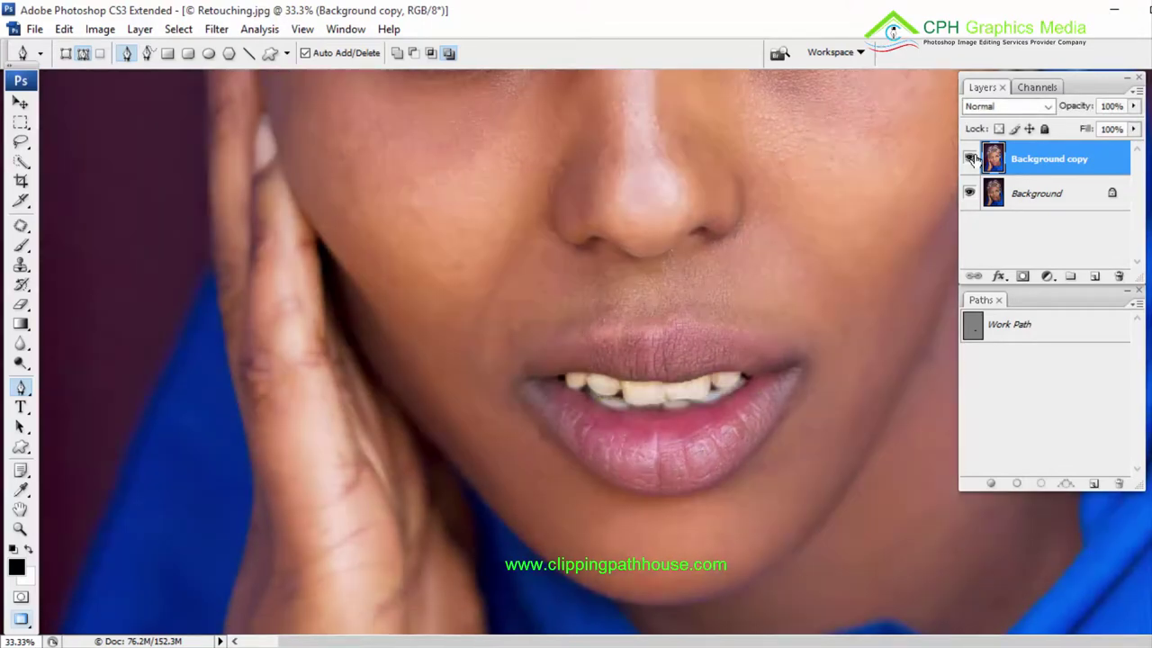
left_click(969, 159)
left_click(969, 159)
left_click(969, 159)
left_click(970, 160)
Check the eyes, cheeks and overall portrait against the original Background, ending with Background copy shown at 12.5% zoom
left_click(573, 364, "alt")
left_click_drag(693, 284, 696, 313)
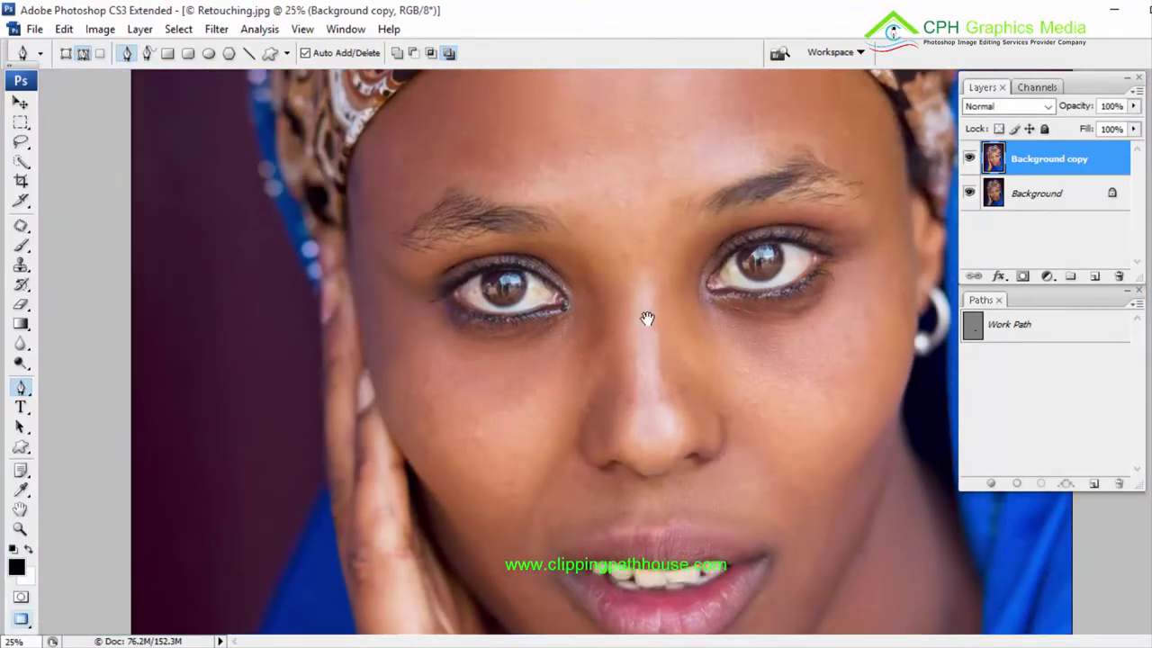
scroll(719, 370, "down", 1)
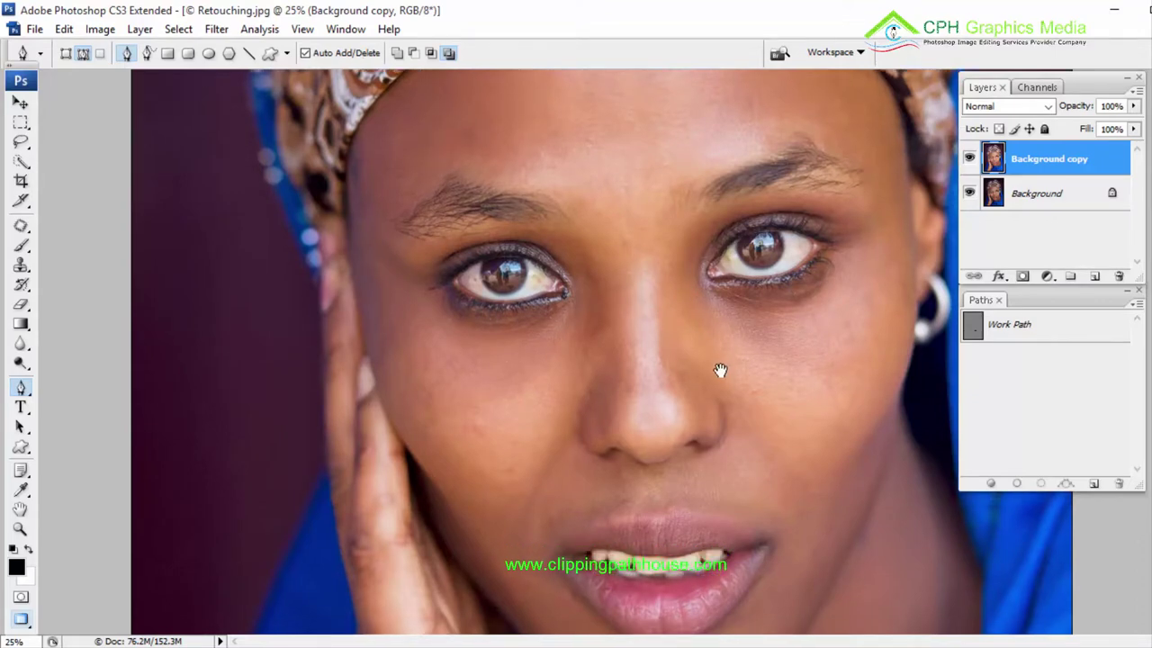
key("ctrl+minus")
key("ctrl+minus")
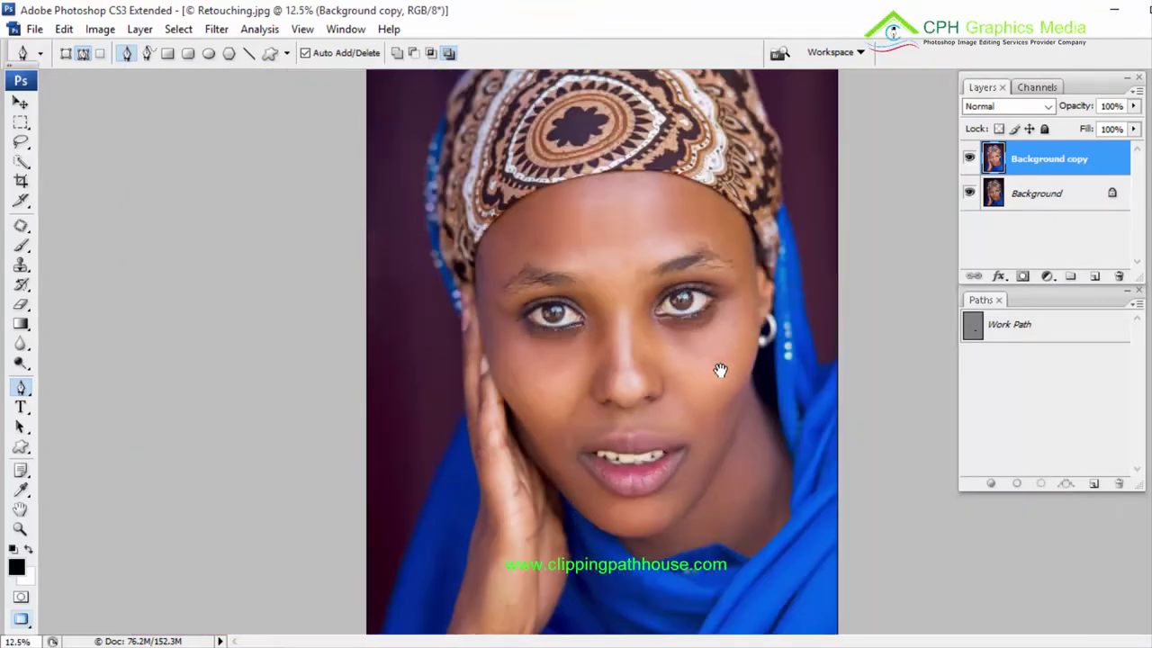
left_click(970, 158)
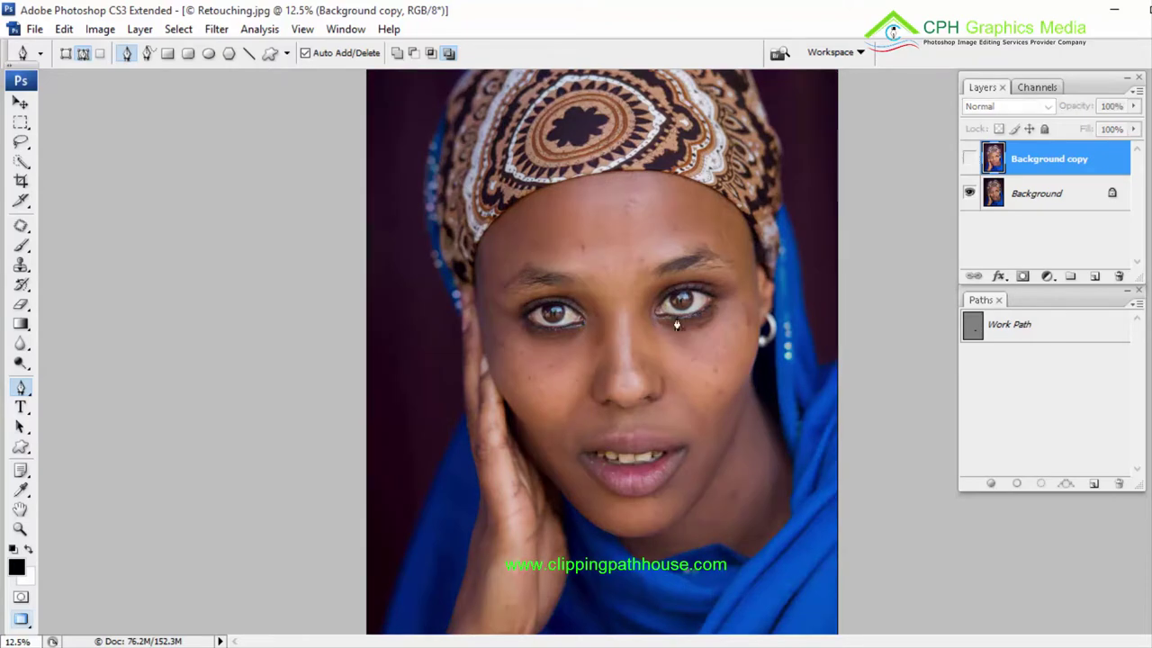
key("ctrl+plus")
key("ctrl+plus")
scroll(697, 311, "down", 3)
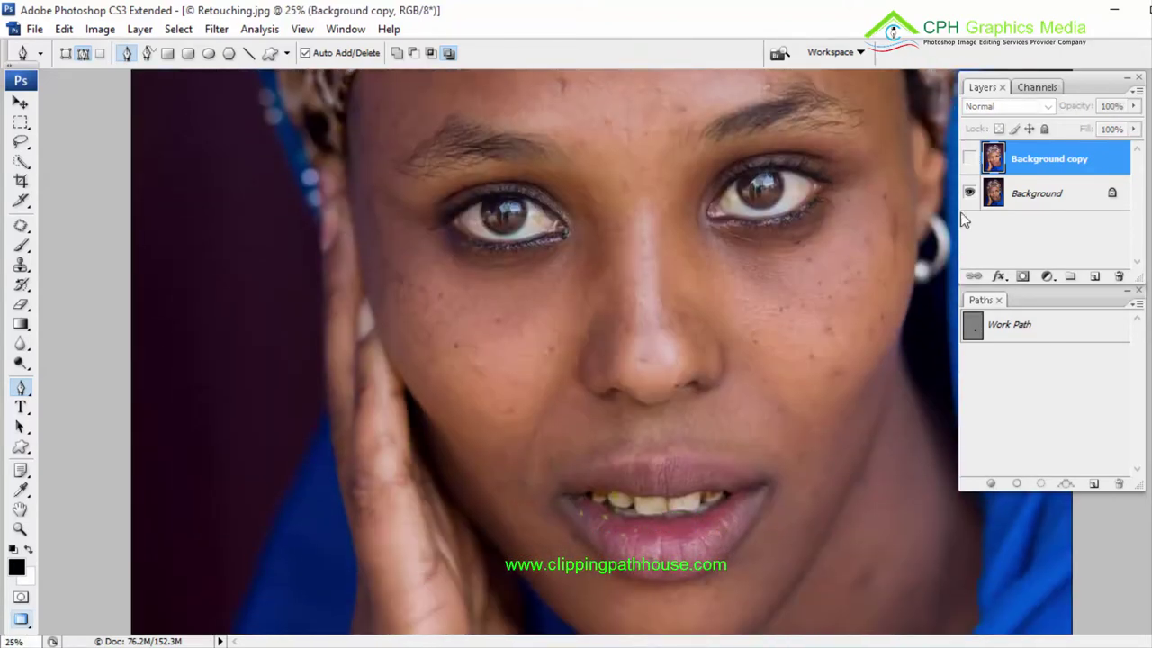
left_click(969, 159)
key("ctrl+minus")
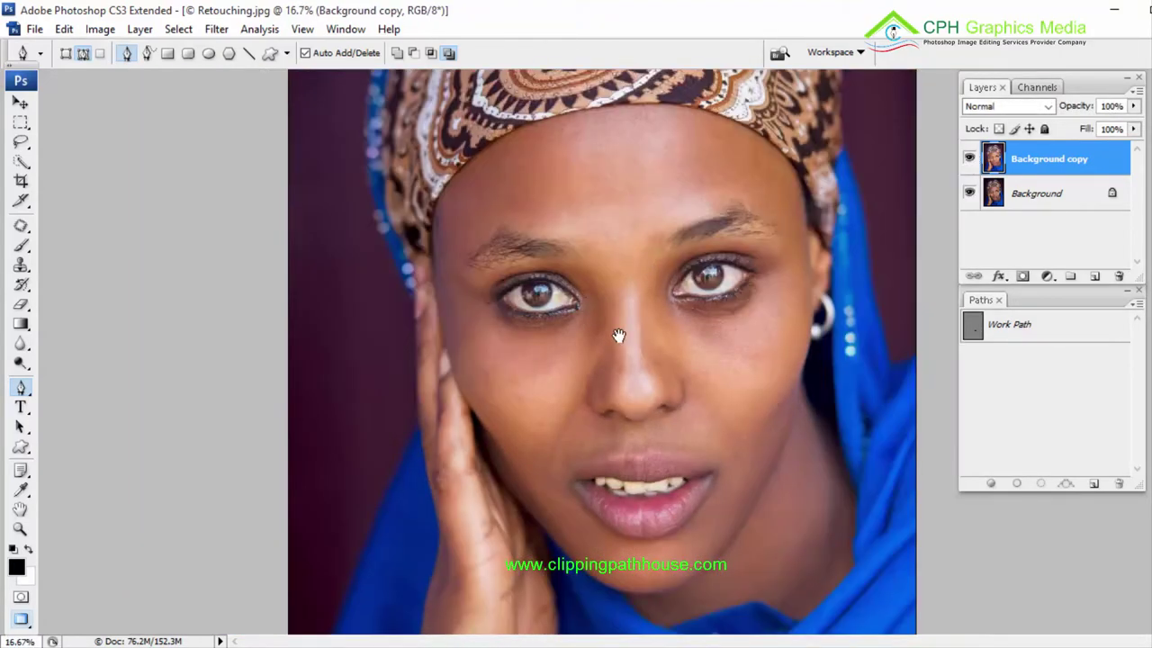
left_click(646, 266, "alt")
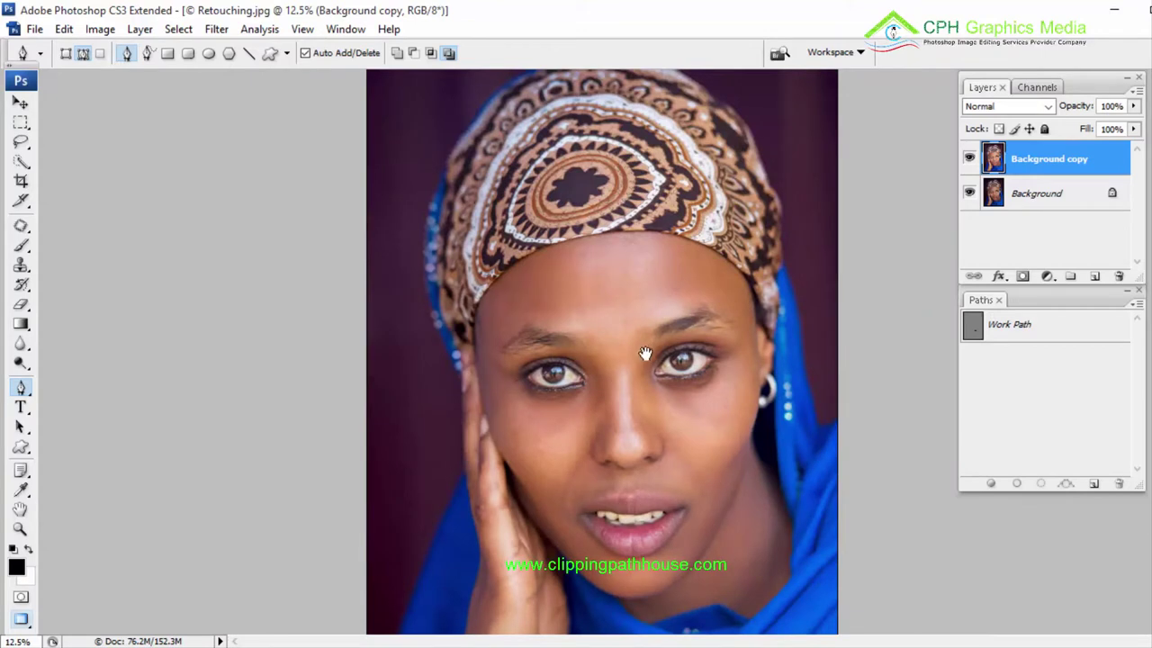